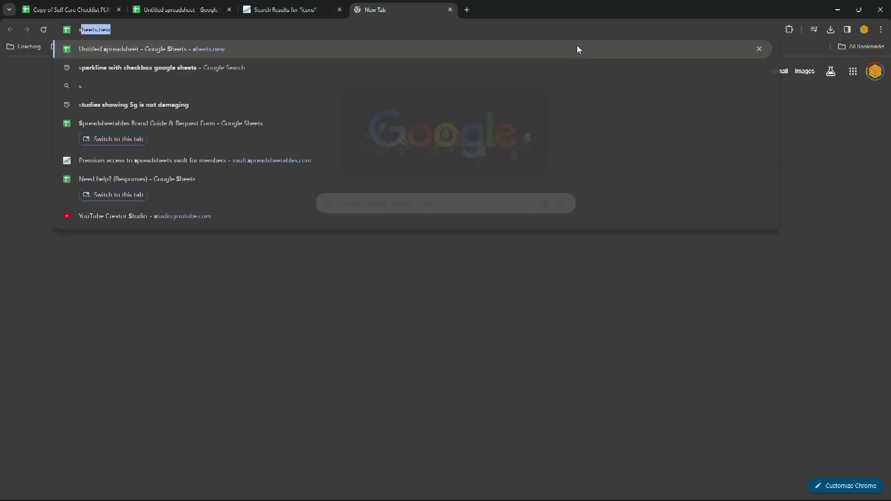
Step: Start a new Google Slides presentation and delete its title and subtitle placeholders
key("Return")
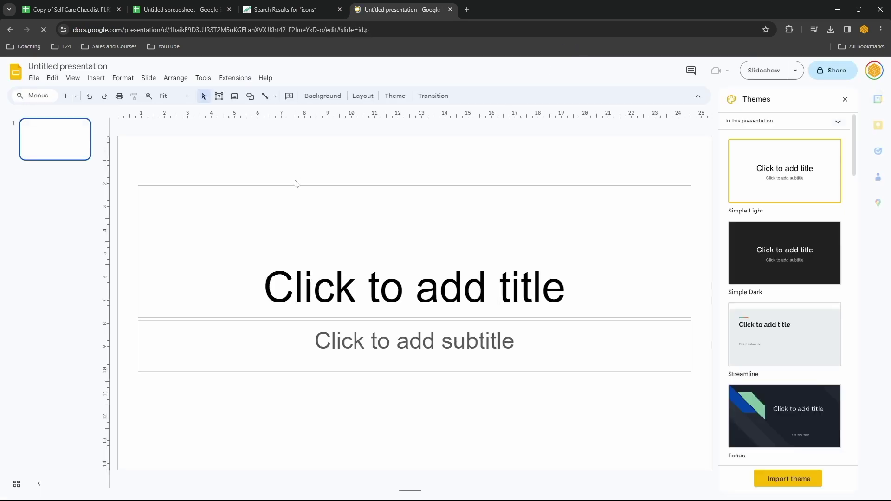
left_click_drag(255, 150, 457, 400)
key("Delete")
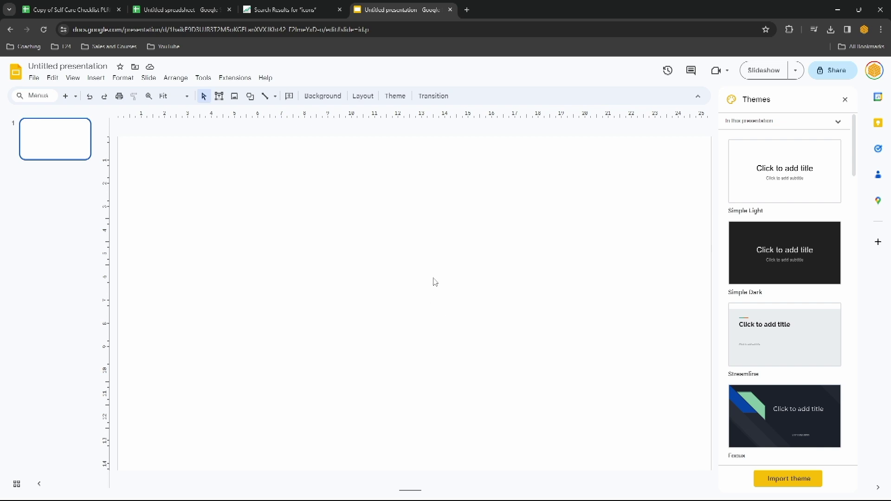
Step: Apply a custom page size of 29.7 × 21 cm
left_click(34, 78)
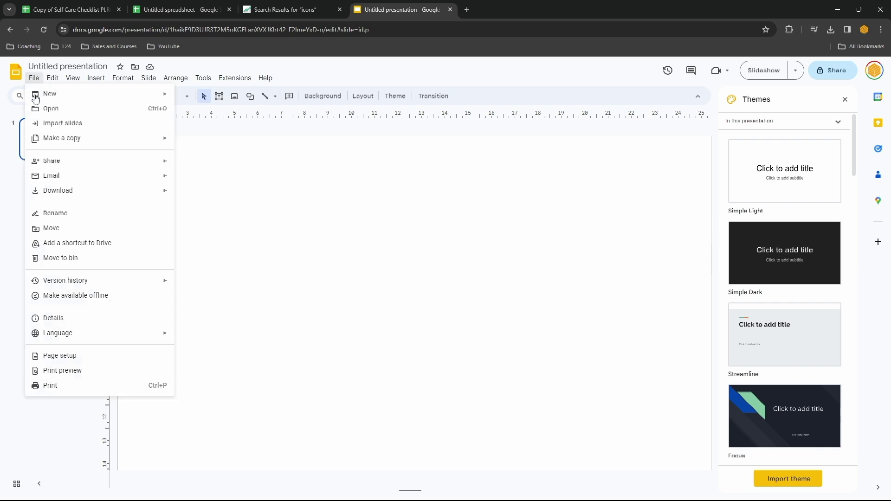
left_click(51, 356)
left_click(413, 271)
left_click(414, 301)
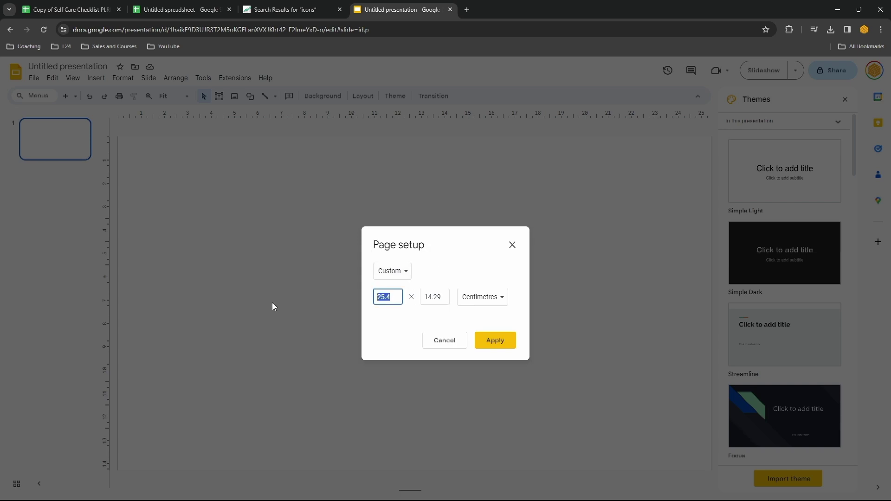
type("29.7")
key("Tab")
type("21")
key("Return")
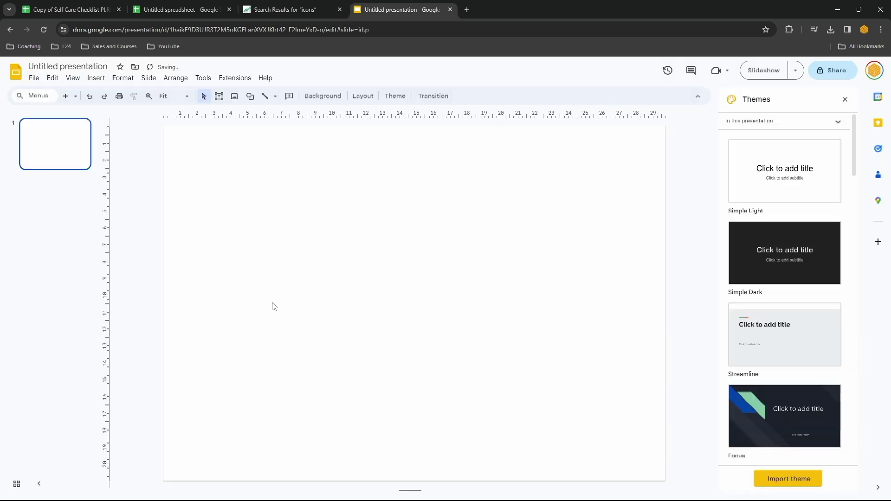
Step: Correct the page size to A4 portrait, 21 × 29.7 cm
left_click(34, 78)
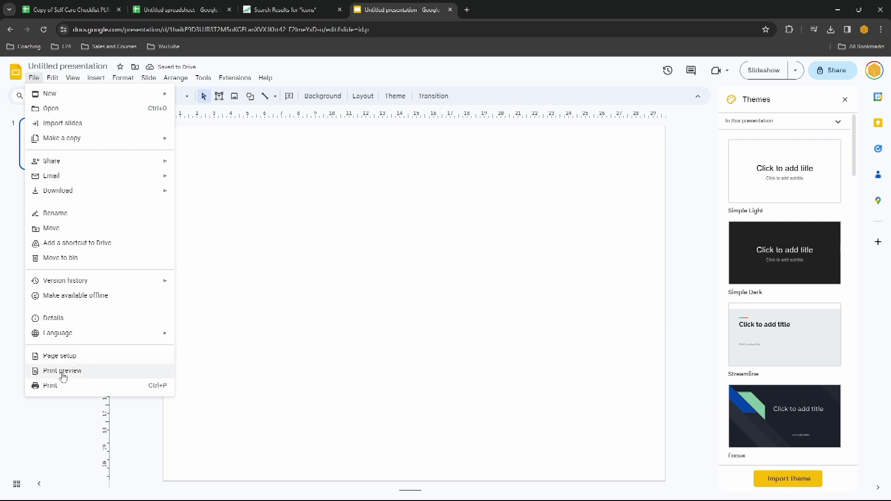
left_click(60, 356)
key("Tab")
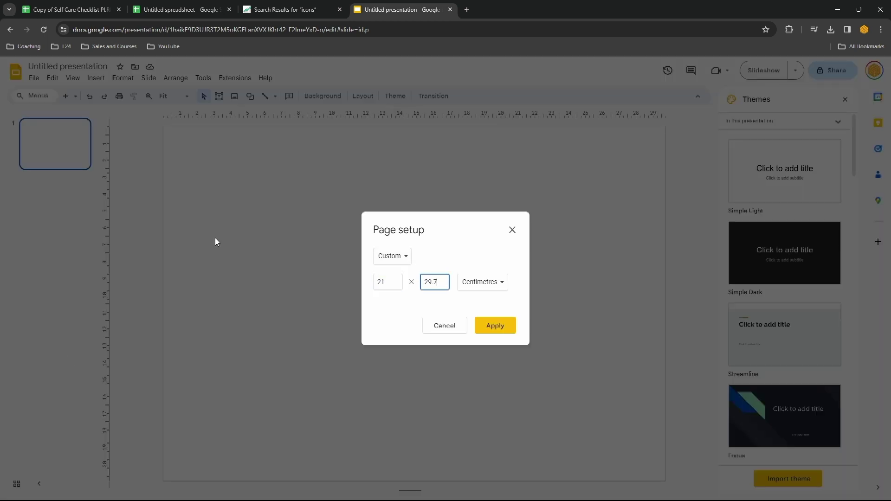
type("29.7")
left_click(499, 330)
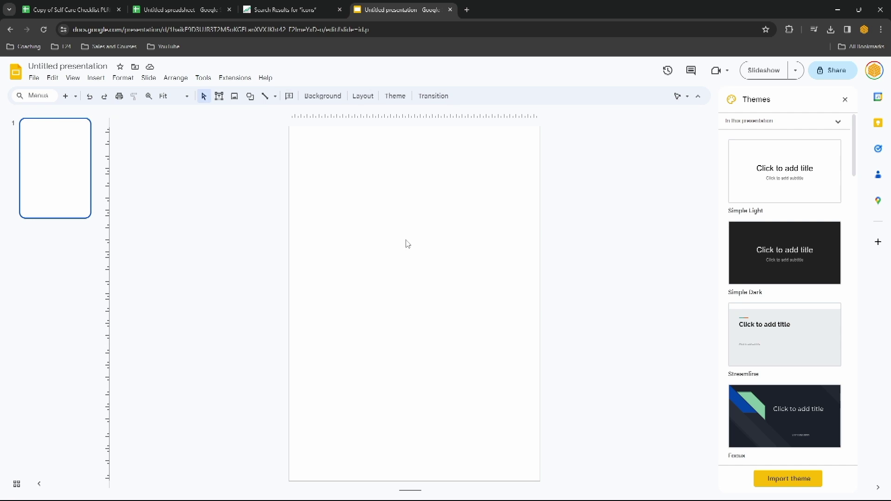
Step: Search Google for 'invoice template' and open Canva's invoice templates page
left_click(468, 9)
type("invoice template")
key("Return")
scroll(340, 238, "down", 10)
middle_click(148, 159)
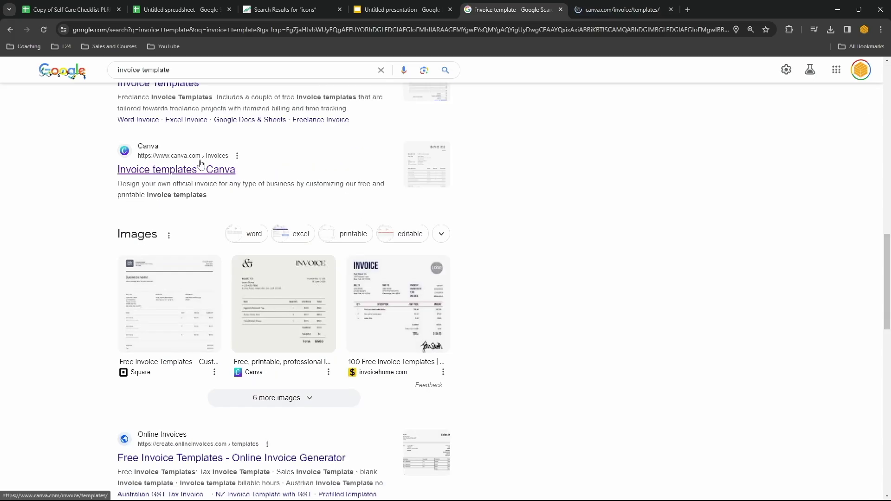
left_click(604, 9)
scroll(514, 201, "down", 6)
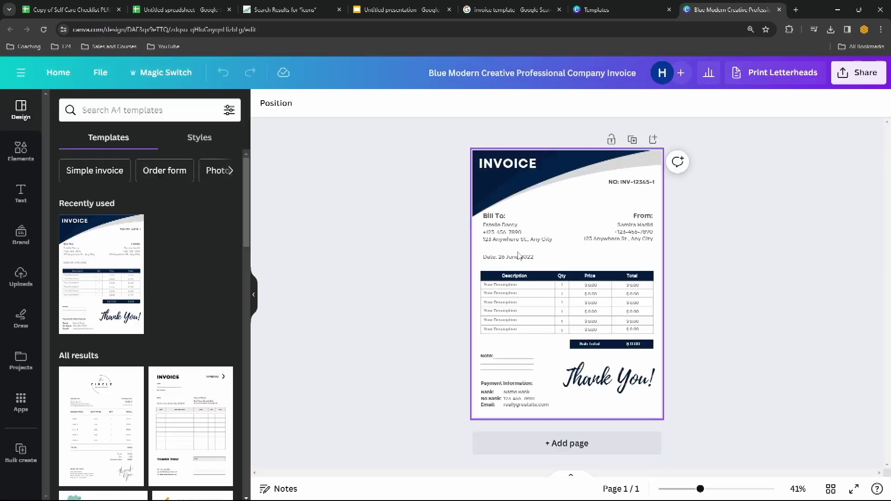
Step: Delete the Bill To details, edit the invoice number and shift the NO: label left
left_click(513, 232)
key("Delete")
left_click(637, 239)
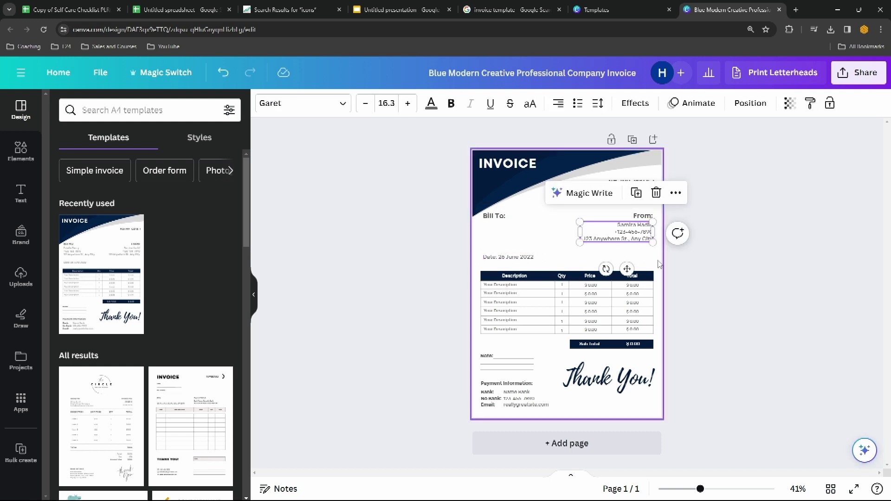
left_click(726, 295)
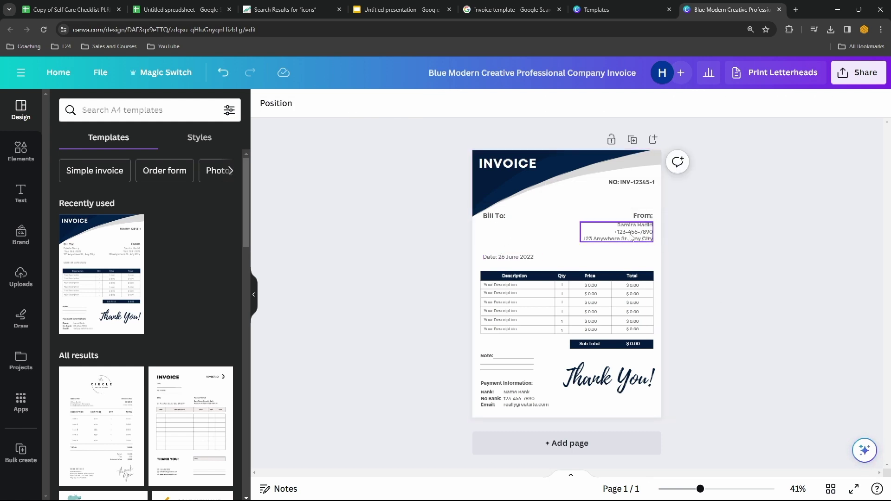
left_click(631, 182)
left_click(630, 182)
left_click(630, 182)
left_click(604, 179)
left_click_drag(648, 182, 603, 183)
key("ctrl+z")
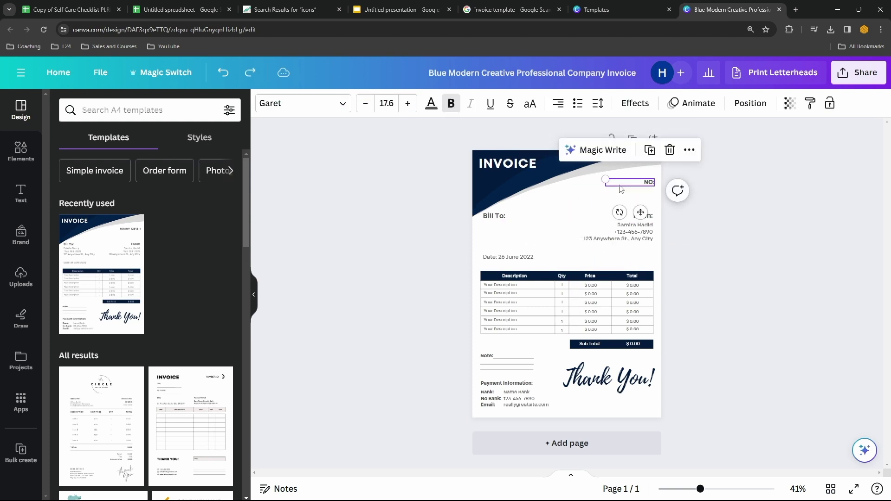
key("ctrl+y")
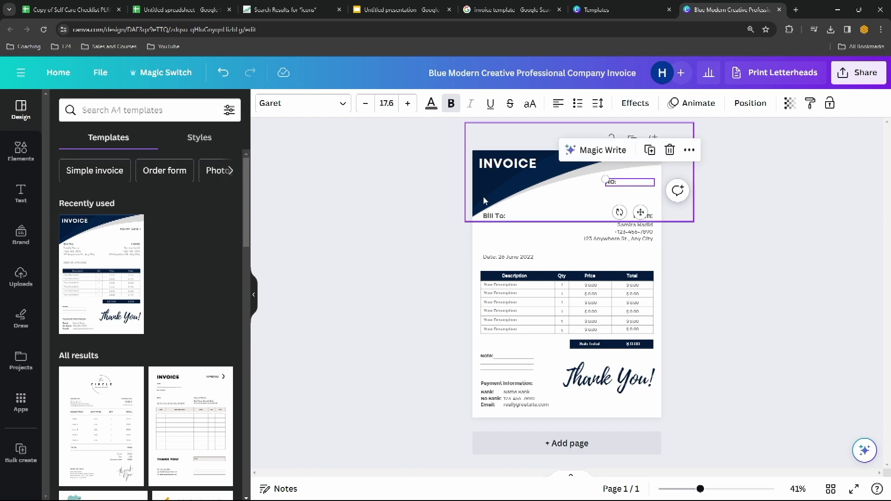
Step: Clear the date, item description and Total column values
left_click(511, 256)
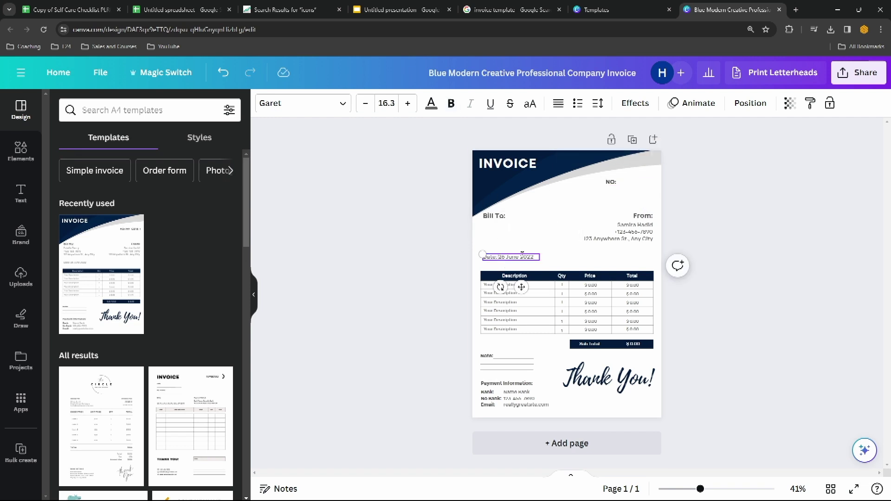
left_click(513, 286)
left_click(633, 321)
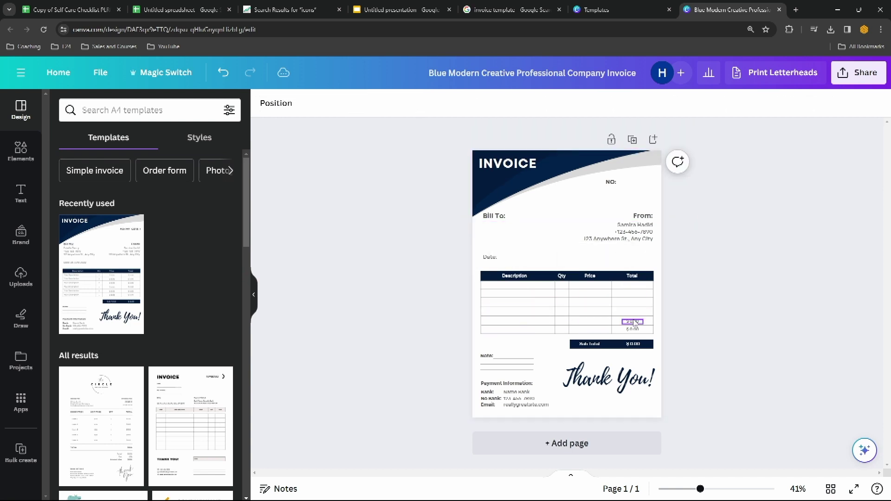
key("Delete")
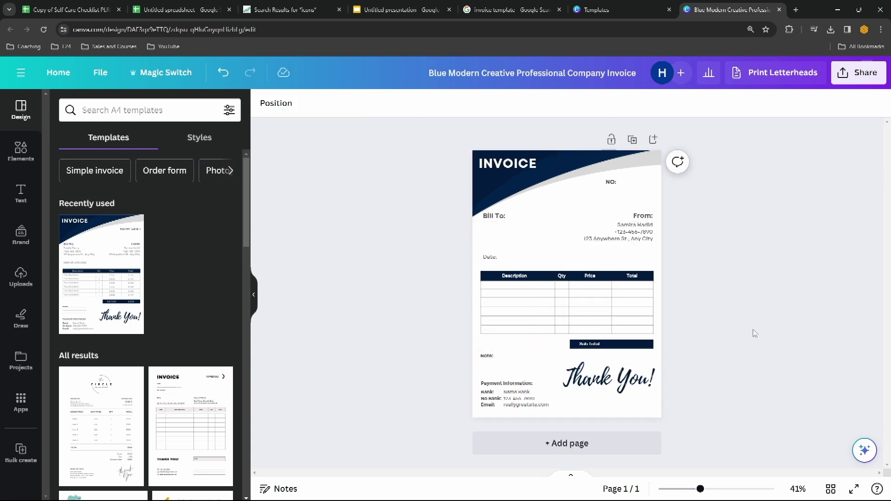
Step: Export the cleared Canva invoice with File type set to PNG
left_click(858, 72)
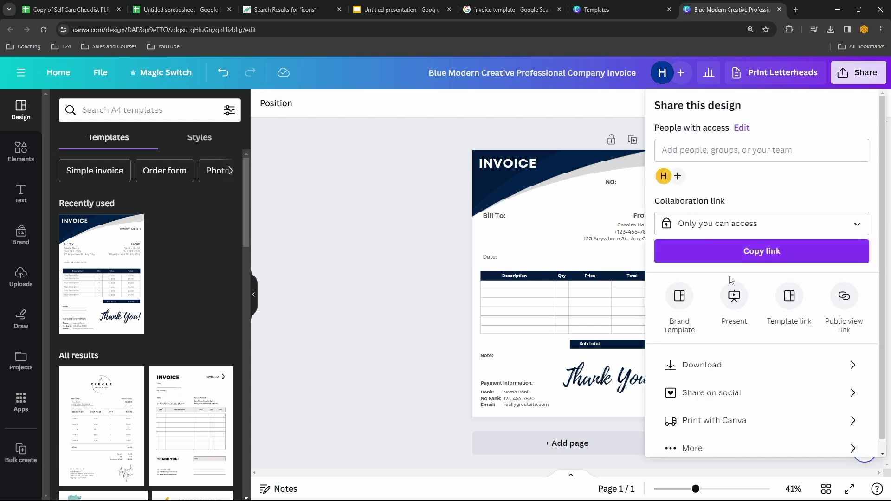
left_click(728, 365)
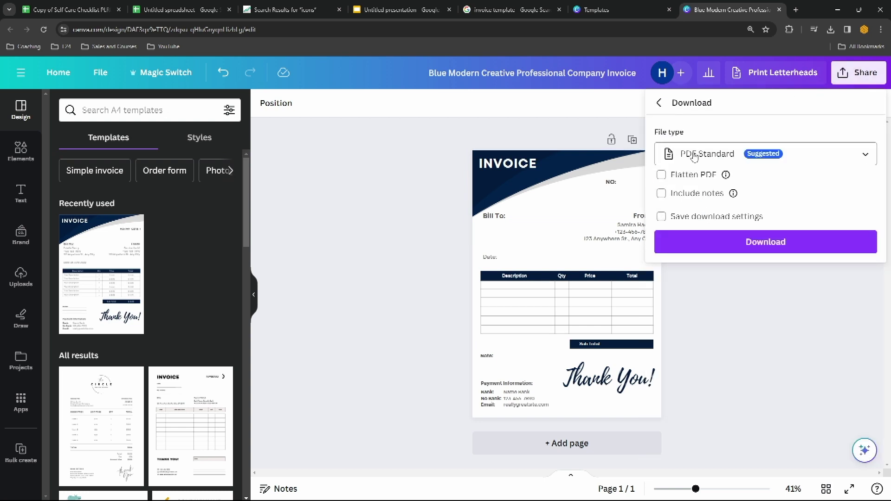
left_click(712, 158)
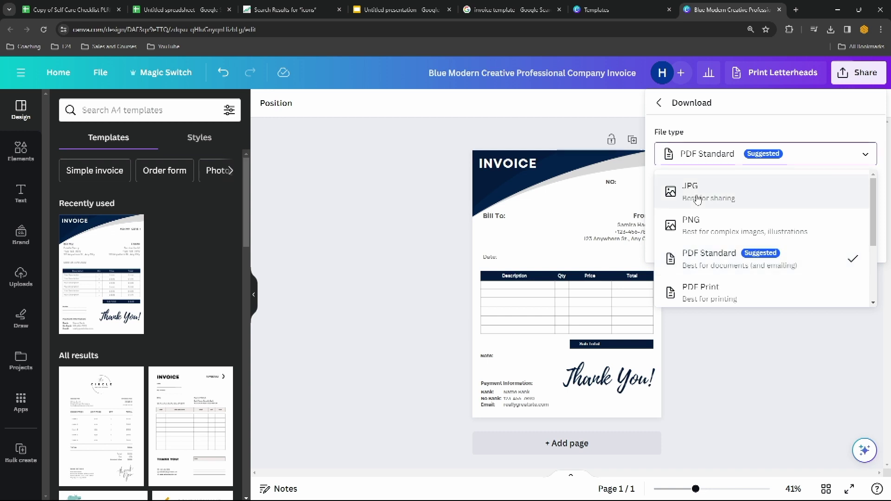
left_click(713, 226)
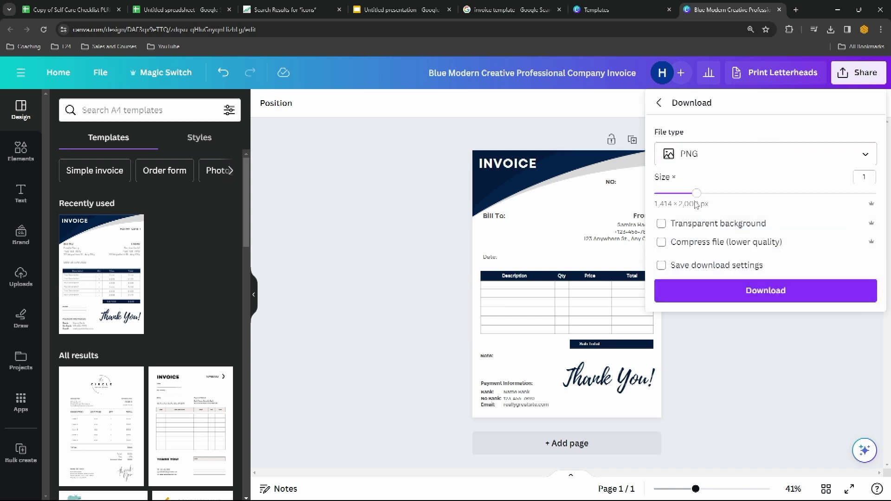
left_click(736, 295)
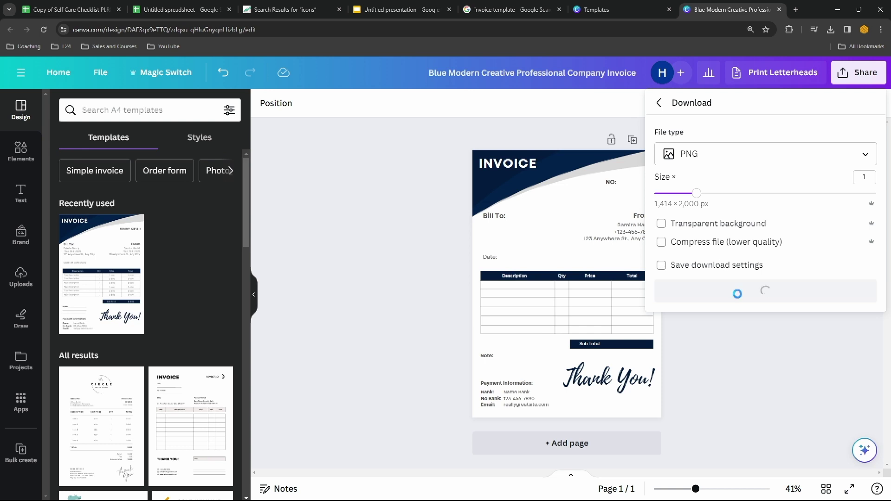
left_click(404, 8)
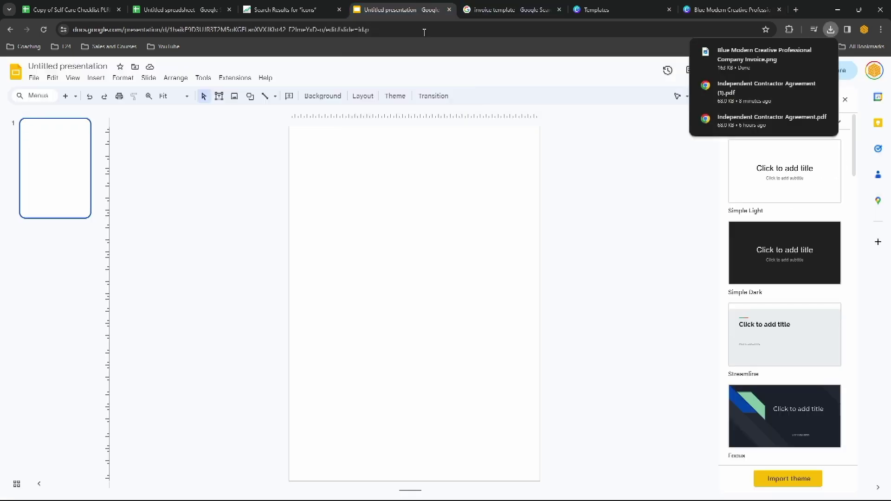
Step: Drop the invoice PNG onto the slide as a picture, then remove it
left_click_drag(743, 58, 407, 227)
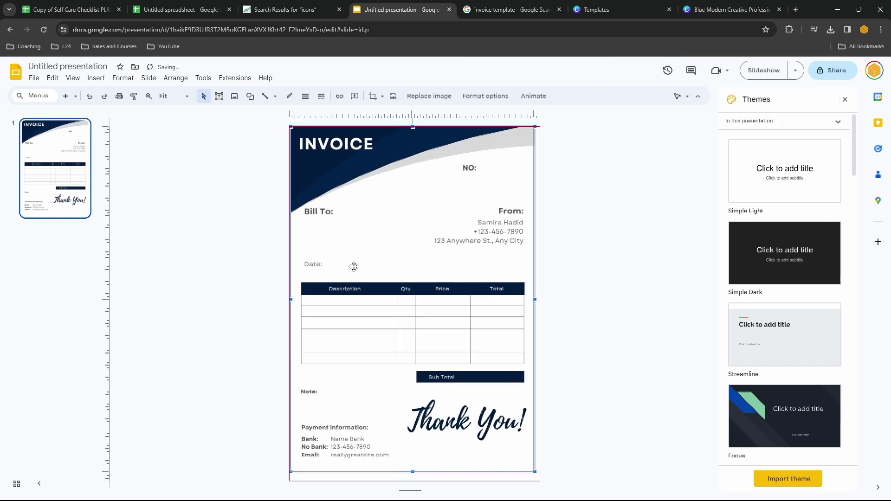
left_click(636, 417)
left_click(479, 287)
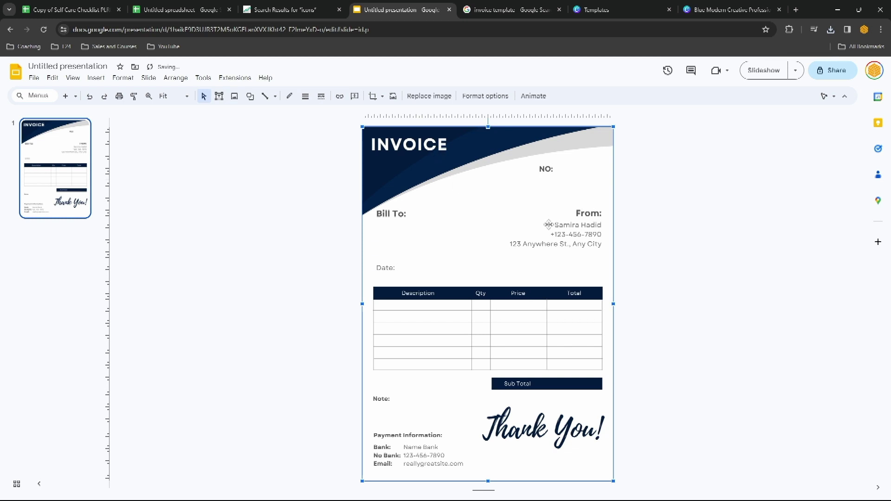
left_click_drag(432, 291, 470, 209)
key("Delete")
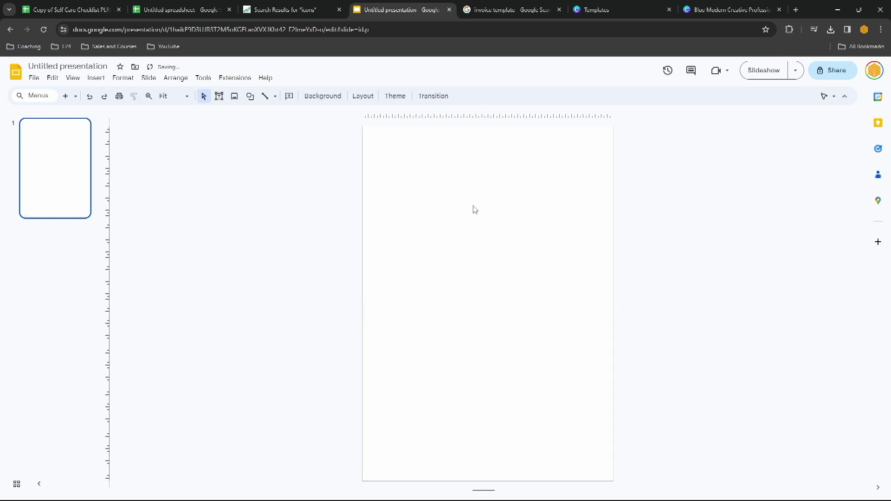
Step: Set the downloaded invoice PNG as the slide background image
left_click(323, 95)
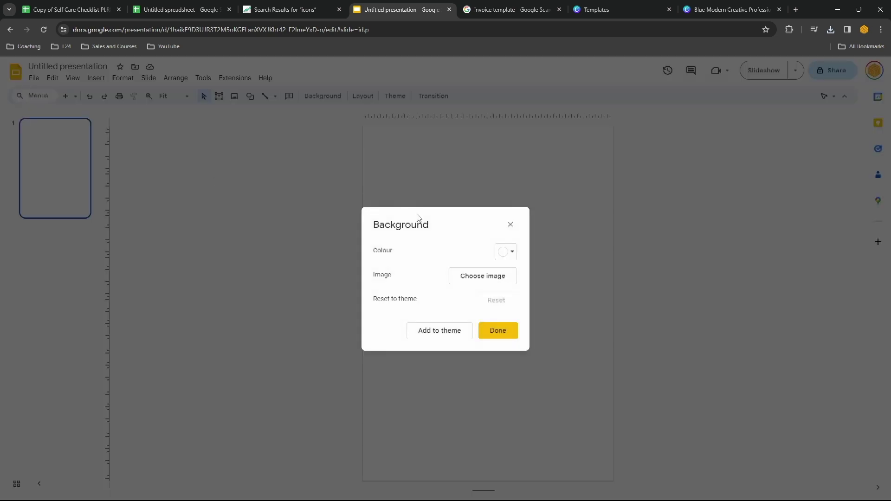
left_click(485, 280)
left_click(831, 29)
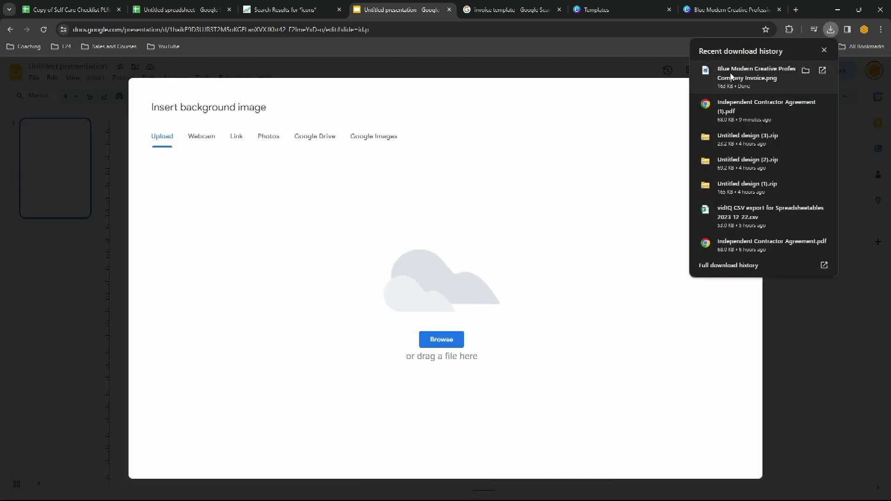
left_click_drag(730, 74, 488, 286)
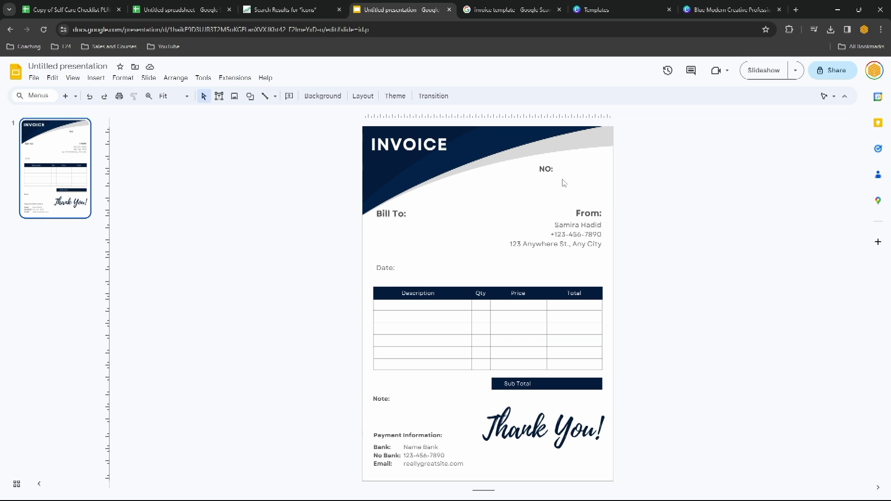
Step: Add a {{InvoiceNum}} text box level with the NO: label
left_click(219, 96)
left_click_drag(557, 163, 609, 176)
type("{{InvoiceNum")
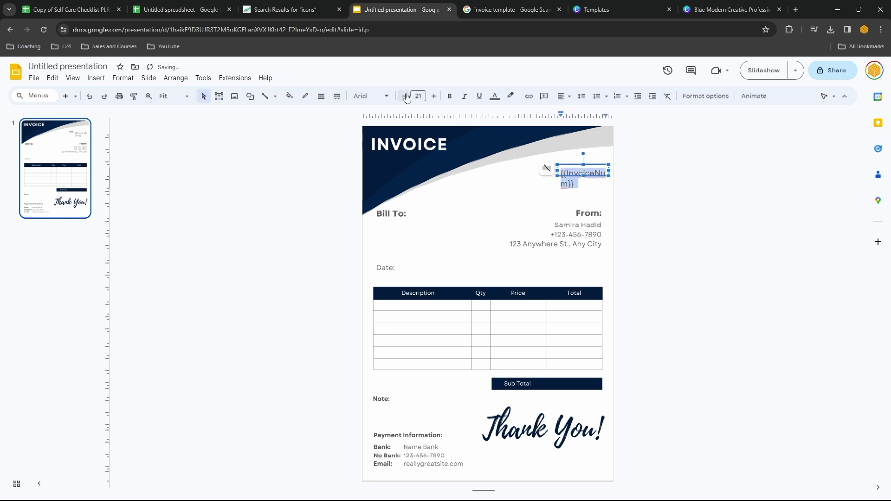
left_click(644, 186)
left_click(569, 170)
left_click_drag(567, 164, 567, 163)
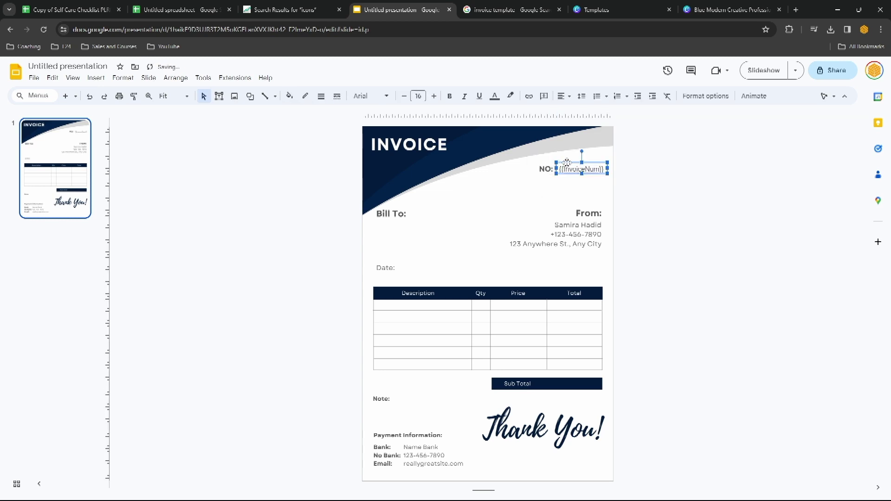
left_click(582, 97)
left_click_drag(581, 185, 587, 161)
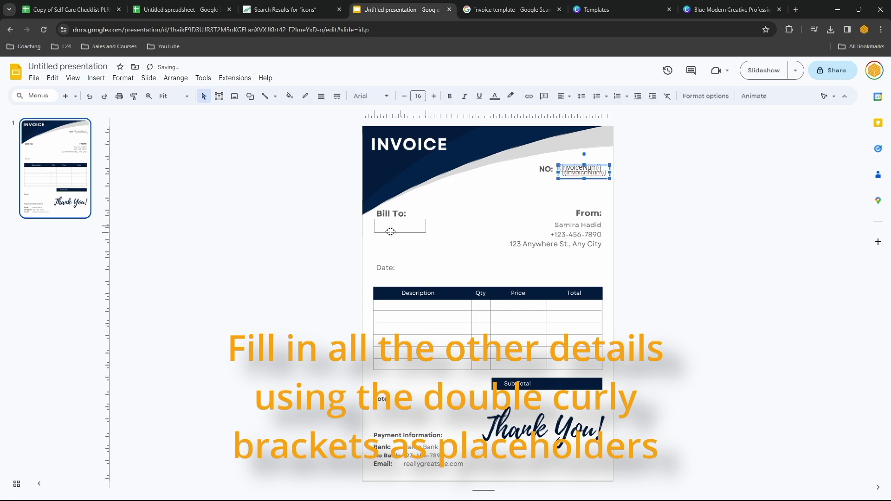
Step: Add a {{CustName}} / {{CustAddress}} box under Bill To, sized for both lines
left_click(402, 225)
type("Address}}")
left_click_drag(428, 225, 423, 252)
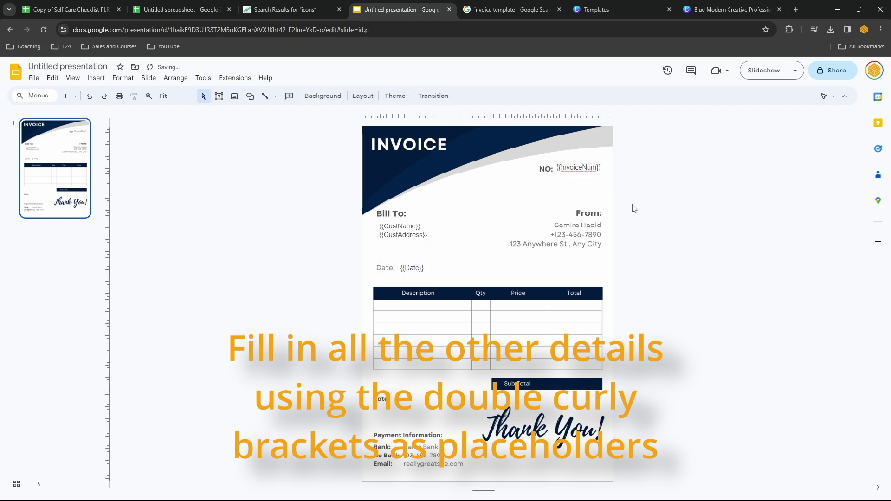
Step: Copy the {{Date}} box into the first Description cell as {{Description1}}
left_click(412, 267)
left_click_drag(412, 268, 435, 356)
double_click(388, 304)
type("Description1")
left_click_drag(434, 356, 434, 365)
left_click(176, 77)
key("Escape")
Step: Add a centred {{Qty1}} placeholder in the row 1 Qty cell
left_click(468, 306)
left_click_drag(469, 306, 488, 310)
double_click(481, 306)
type("Qty1")
scroll(479, 301, "up", 5)
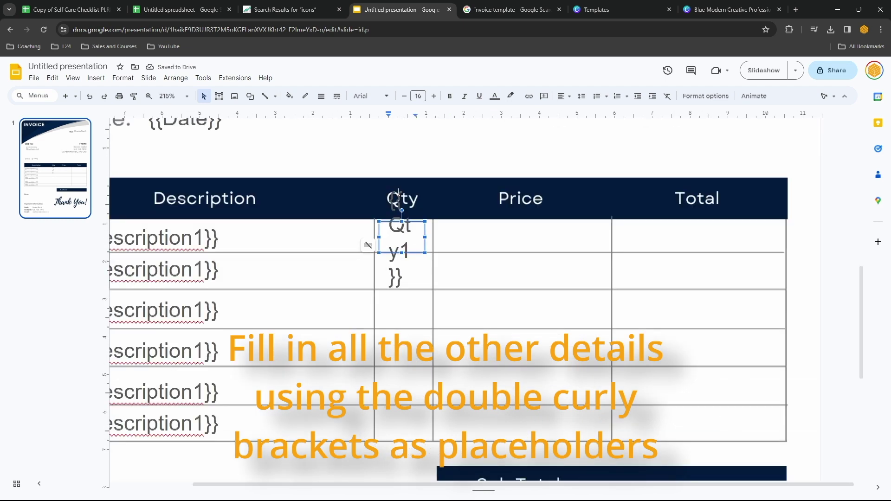
left_click_drag(425, 237, 591, 231)
Step: Add ${{Price1}} and ${{Total1}} placeholders to row 1's Price and Total cells
key("ctrl+d")
double_click(554, 237)
type("Price1")
left_click_drag(504, 237, 484, 237)
type("$")
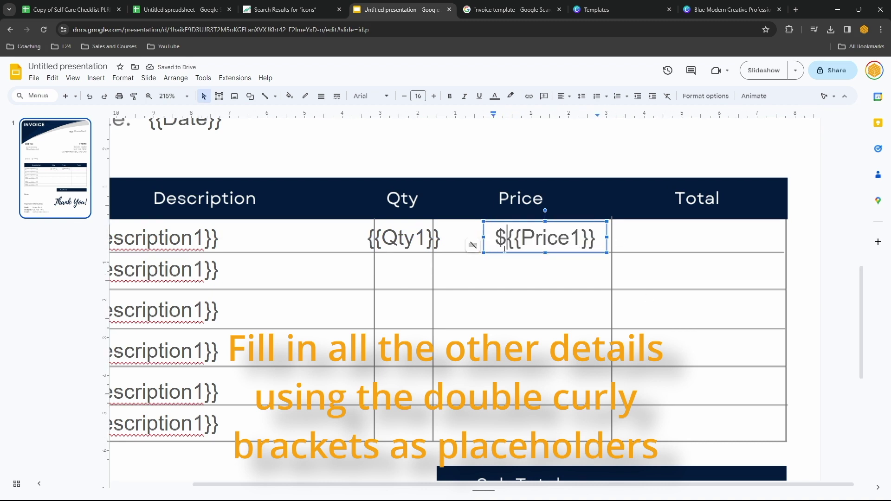
key("Escape")
key("ctrl+d")
left_click_drag(560, 252, 720, 235)
double_click(732, 238)
type("Total1")
Step: Duplicate the row 1 placeholders into rows 2–6 and align them with the columns
key("Escape")
left_click_drag(837, 209, 105, 254)
key("ctrl+d")
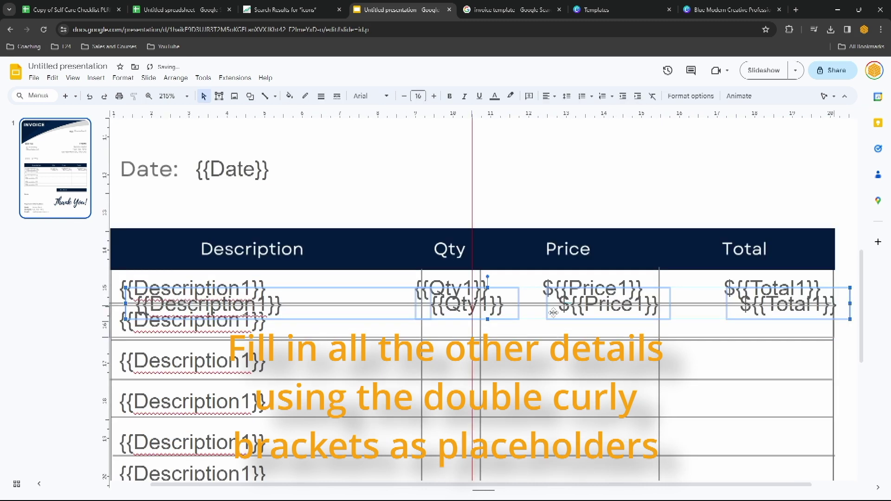
key("ctrl+d")
left_click_drag(458, 304, 458, 398)
key("ctrl+d")
key("ctrl+d")
left_click_drag(393, 246, 844, 285)
left_click_drag(459, 268, 449, 269)
left_click_drag(844, 323, 427, 385)
left_click(697, 384)
Step: Renumber the Total placeholders in rows 2–6 as Total2 through Total6
double_click(802, 227)
type("2")
double_click(802, 268)
type("3")
double_click(799, 304)
type("4")
double_click(806, 343)
type("5")
double_click(806, 381)
type("6")
Step: Renumber the Price placeholders for the lower rows, fixing a stray digit
double_click(630, 228)
type("2")
double_click(630, 268)
type("3")
key("Left")
key("BackSpace")
double_click(629, 381)
type("6")
Step: Renumber the Qty placeholders for rows 2–6
double_click(470, 227)
type("2")
double_click(470, 268)
type("3")
double_click(470, 305)
double_click(469, 344)
type("5")
double_click(470, 382)
type("6")
Step: Delete the extra duplicate Description boxes
left_click(204, 382)
key("Delete")
left_click_drag(297, 436, 390, 180)
key("Delete")
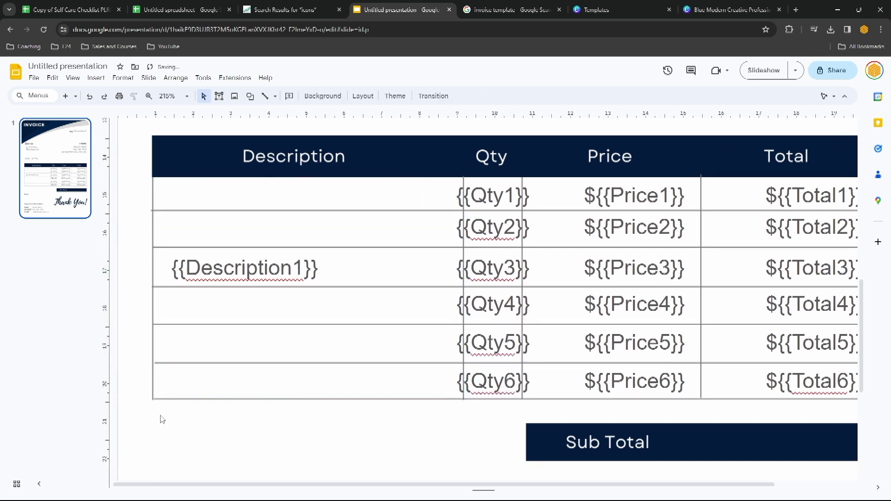
Step: Copy ${{Total6}} into the Sub Total row, then remove the unneeded copy
scroll(255, 182, "down", 2)
left_click(713, 356)
key("ctrl+d")
left_click_drag(704, 364, 693, 402)
key("Delete")
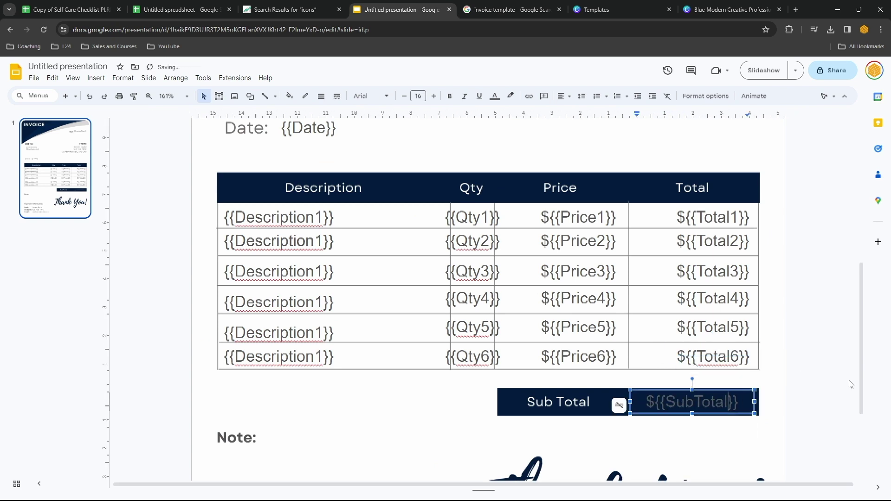
Step: Add a taller {{Notes}} placeholder box under Note:
scroll(453, 363, "down", 3)
left_click(279, 205)
key("ctrl+d")
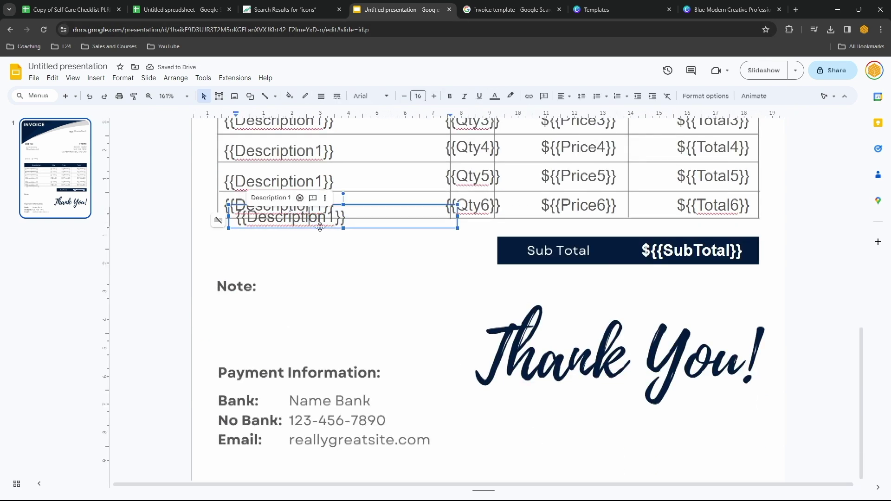
left_click_drag(283, 211, 283, 307)
double_click(260, 307)
type("Notes")
left_click_drag(216, 318, 216, 355)
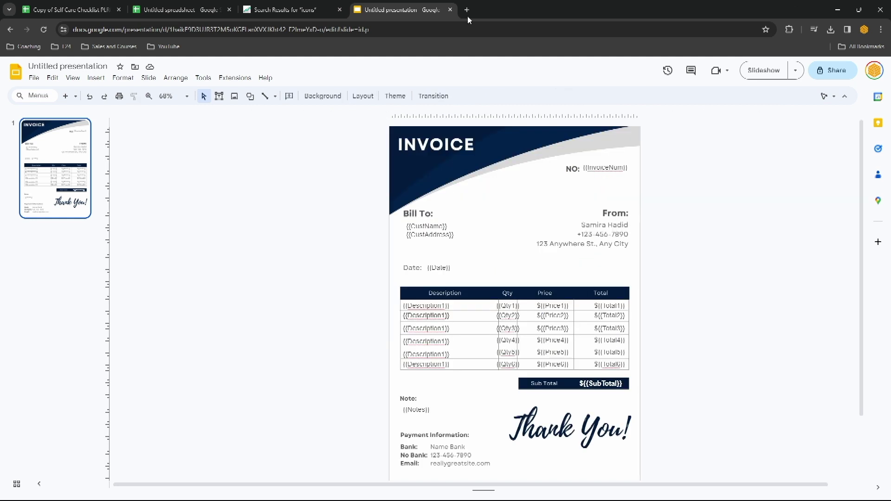
Step: Start a new blank Google Form at forms.new and title it Sales
left_click(467, 9)
type("forms.new")
key("Return")
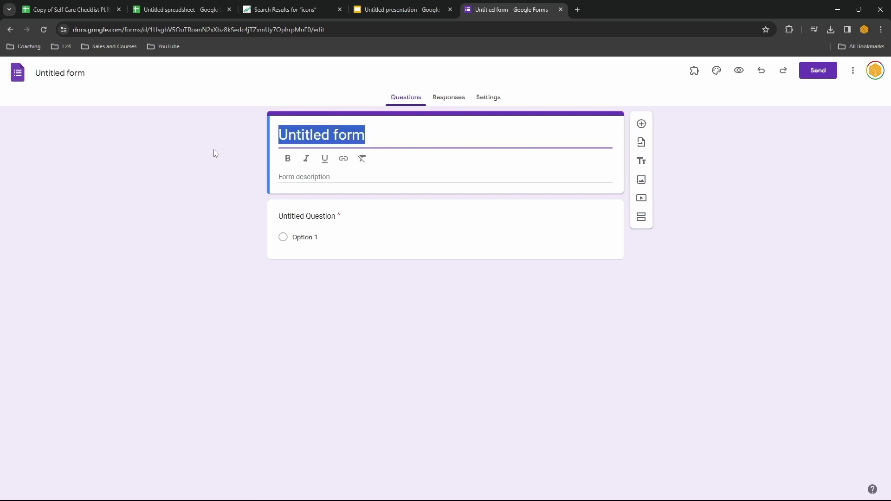
type("Invoi")
key("ctrl+z")
type("Sales")
key("ctrl+a")
type("Sales")
Step: Turn the first question into a Short answer question named CustName
left_click(325, 246)
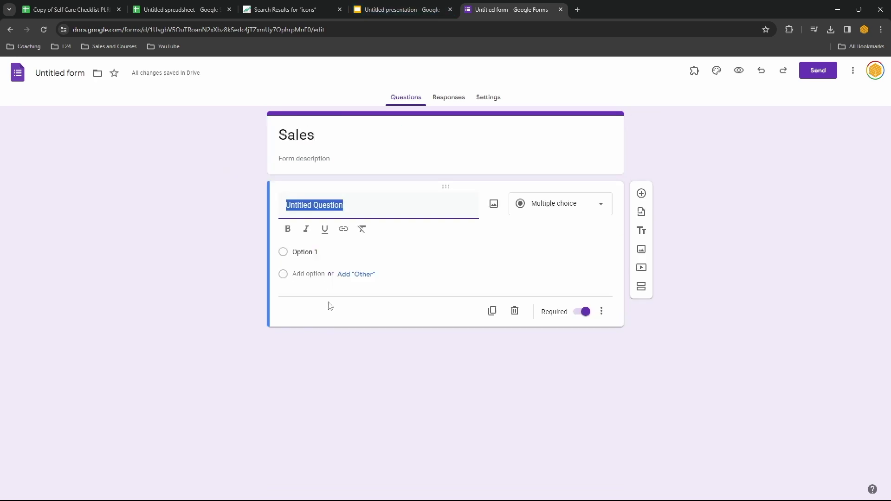
left_click(376, 7)
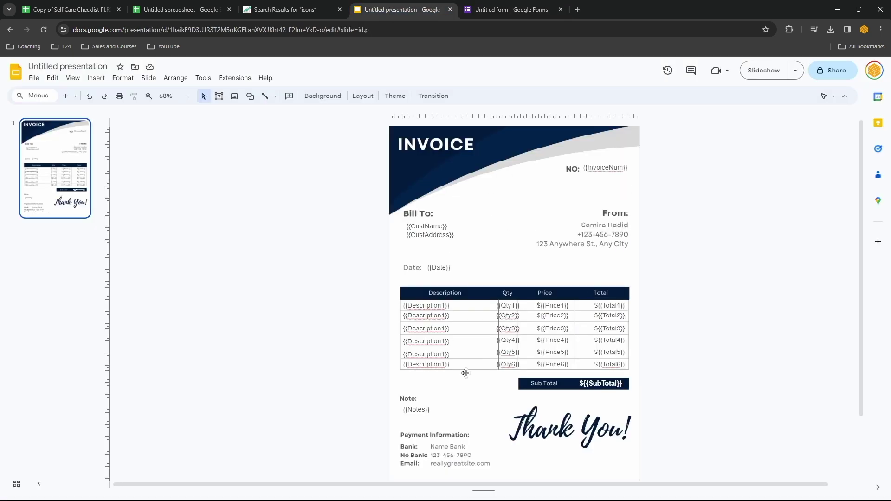
left_click(511, 10)
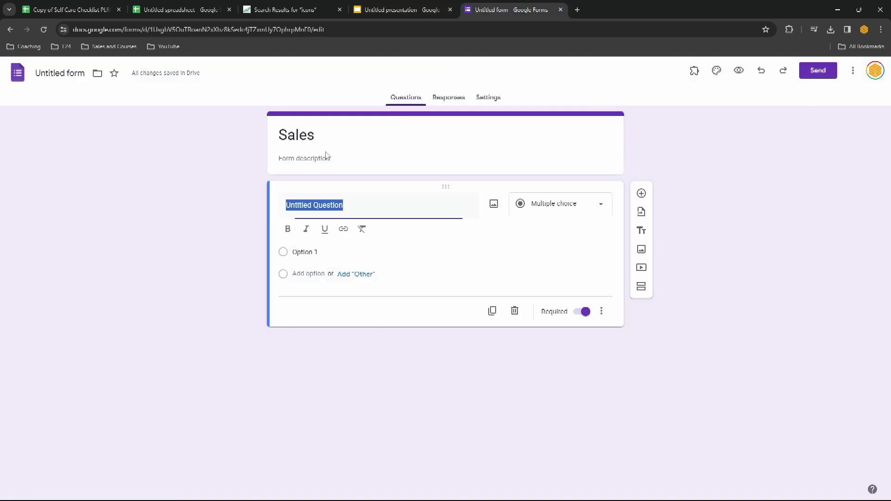
type("Cust")
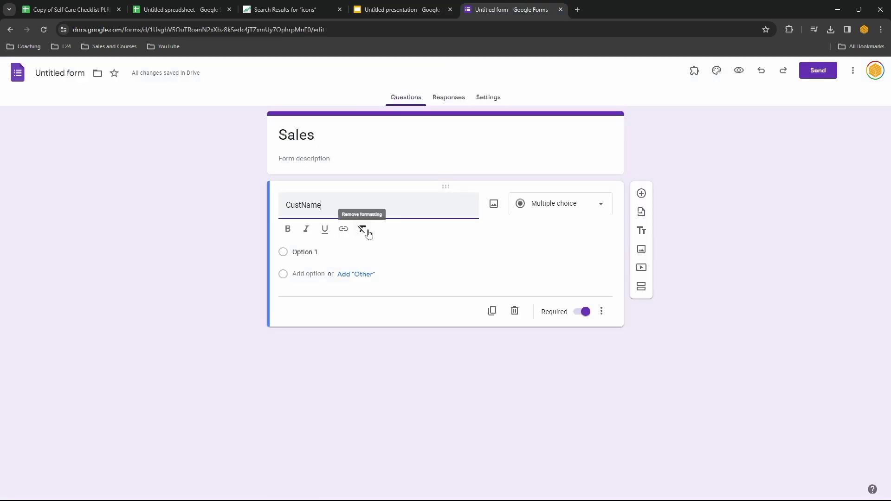
type("Name")
key("Return")
key("BackSpace")
left_click(553, 209)
left_click(550, 151)
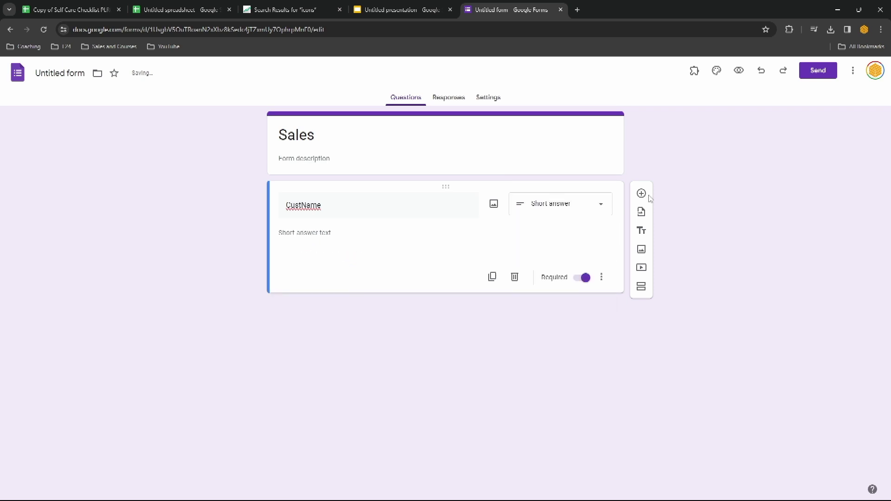
Step: Add Item 1 and Qty1 questions below the Notes question
key("ctrl+Page_Up")
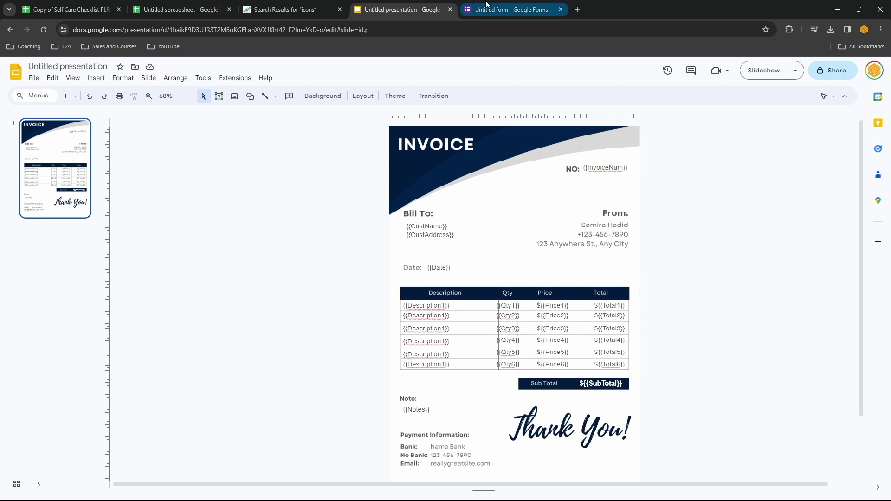
left_click(510, 10)
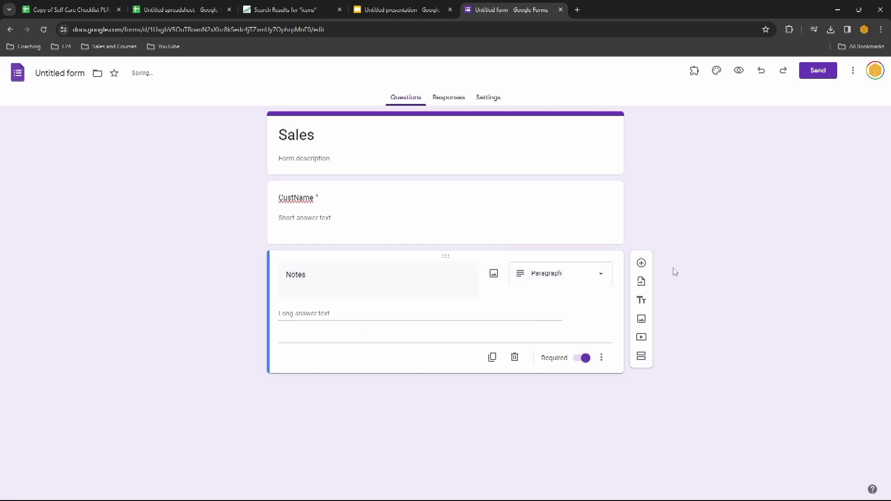
left_click(641, 263)
type("Item 1")
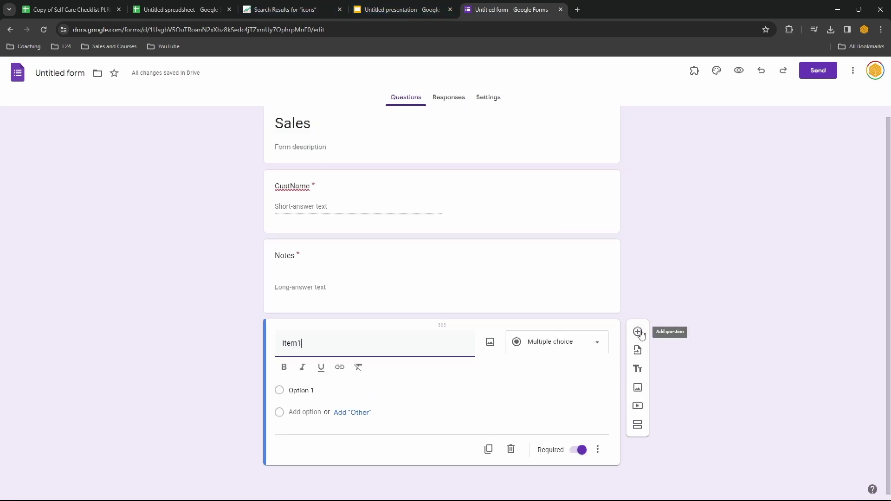
left_click(637, 331)
type("Qty1")
Step: Add an optional multiple-choice Item2 question and a Qty2 question after Qty1
left_click(637, 387)
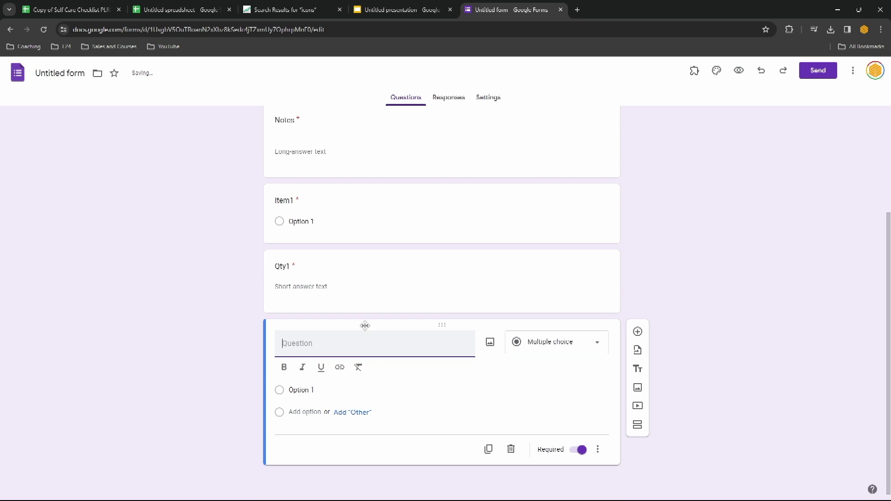
type("Item2")
left_click(551, 354)
key("Escape")
left_click(580, 454)
left_click(637, 331)
type("Qty2")
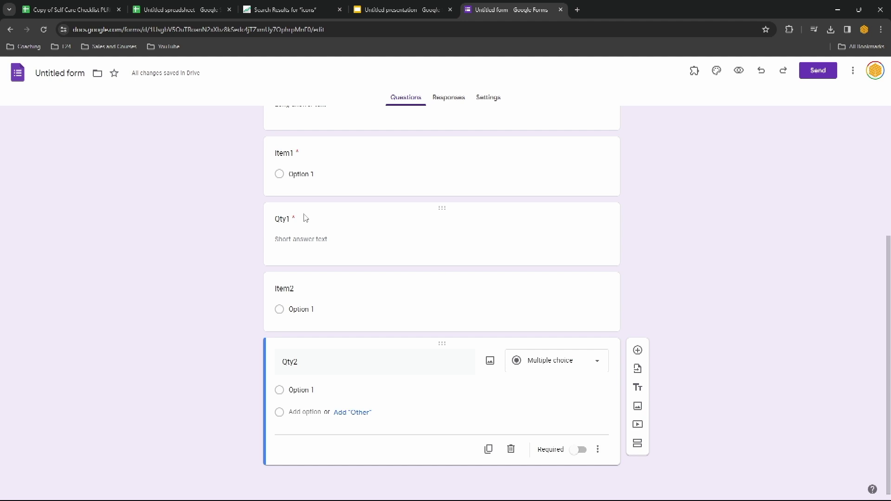
left_click(320, 173)
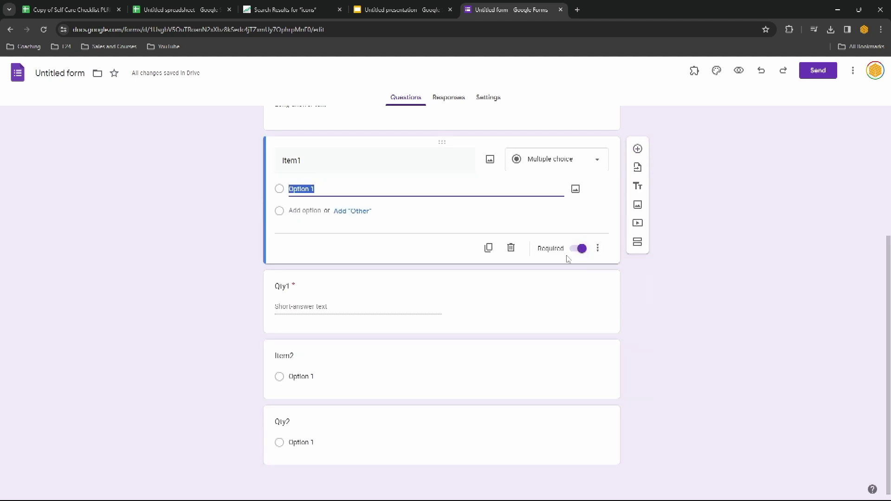
left_click(403, 392)
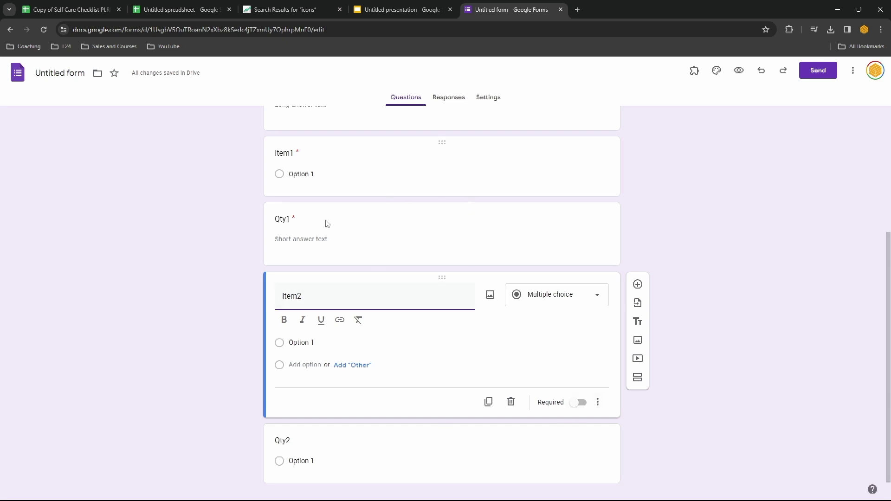
scroll(389, 251, "down", 1)
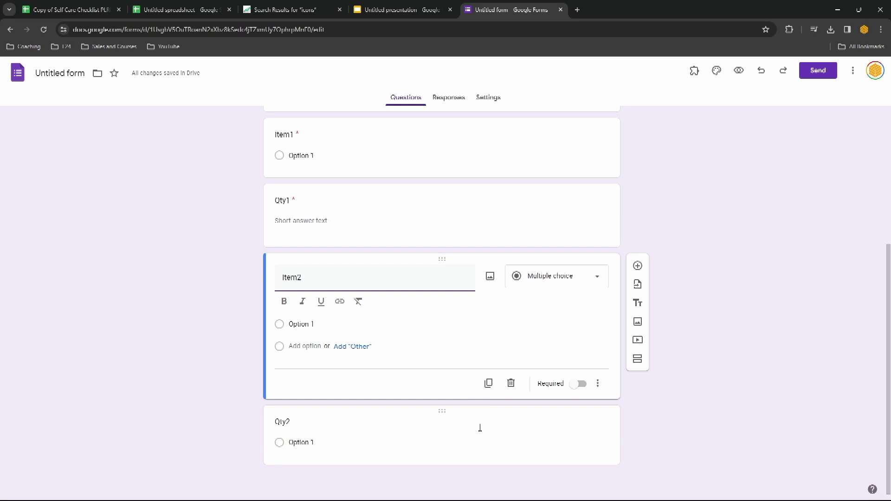
Step: In the invoice table, change the row Description placeholders' numbers to 2, 3, 4 and 6
left_click(399, 10)
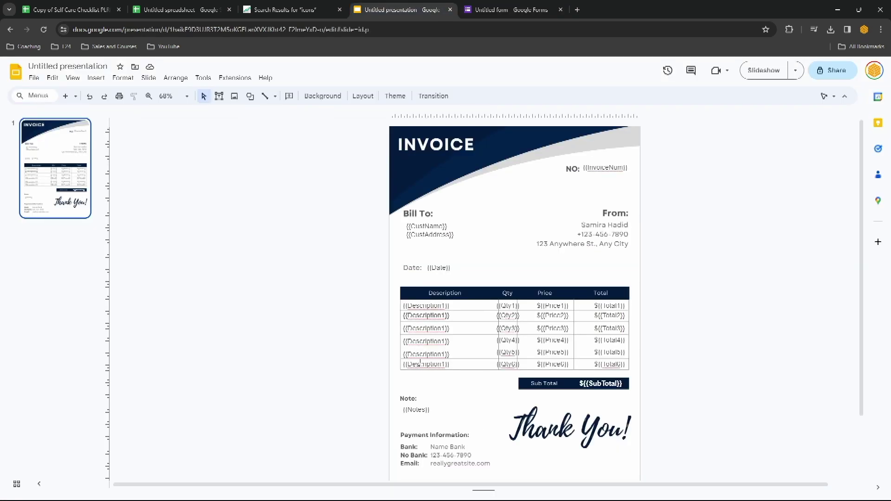
left_click(449, 316)
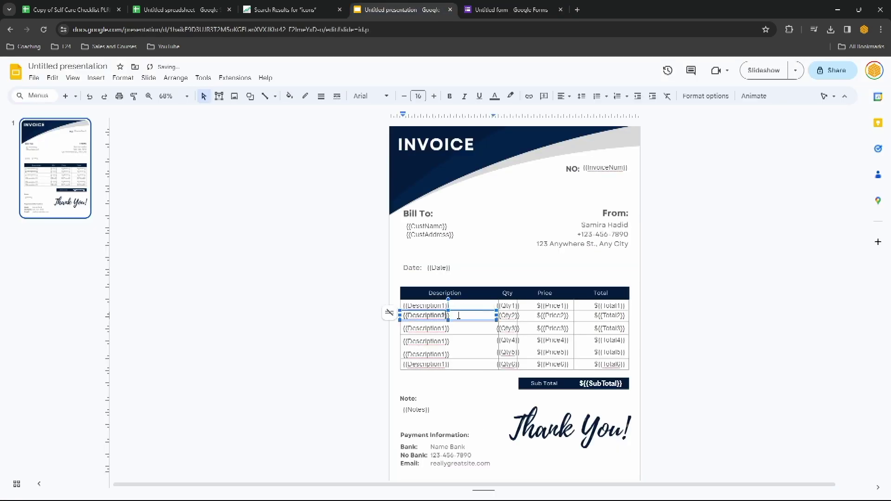
key("Escape")
key("Escape")
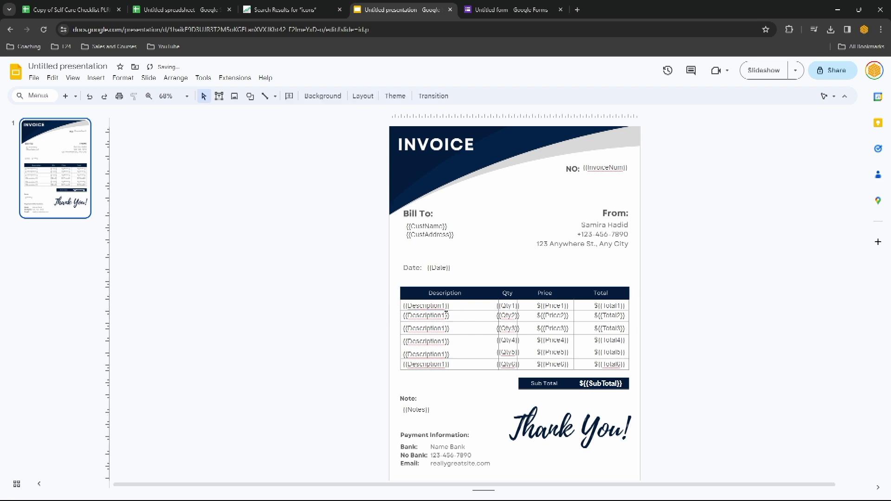
left_click(448, 316)
type("2")
left_click(447, 329)
type("3")
left_click(448, 341)
type("4")
left_click(449, 353)
left_click(448, 360)
key("BackSpace")
type("6")
left_click(342, 346)
Step: Change the Item1 question to Short answer
left_click(514, 8)
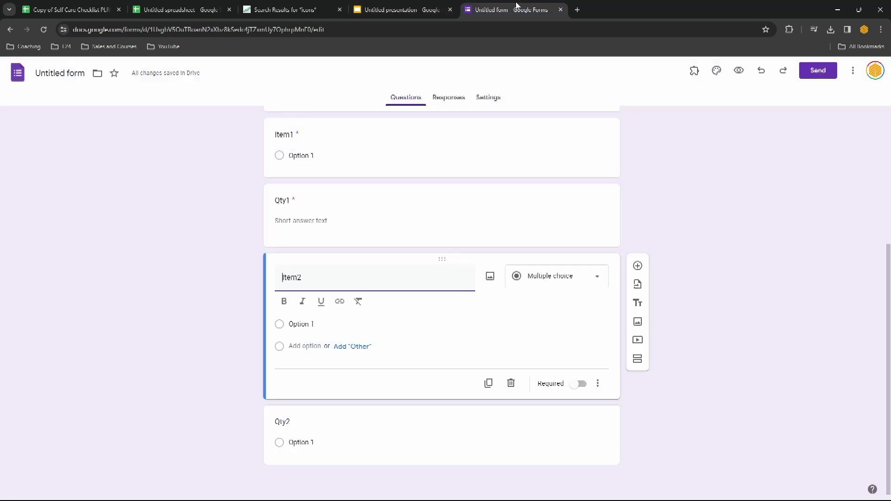
left_click_drag(586, 445, 324, 334)
left_click(426, 287)
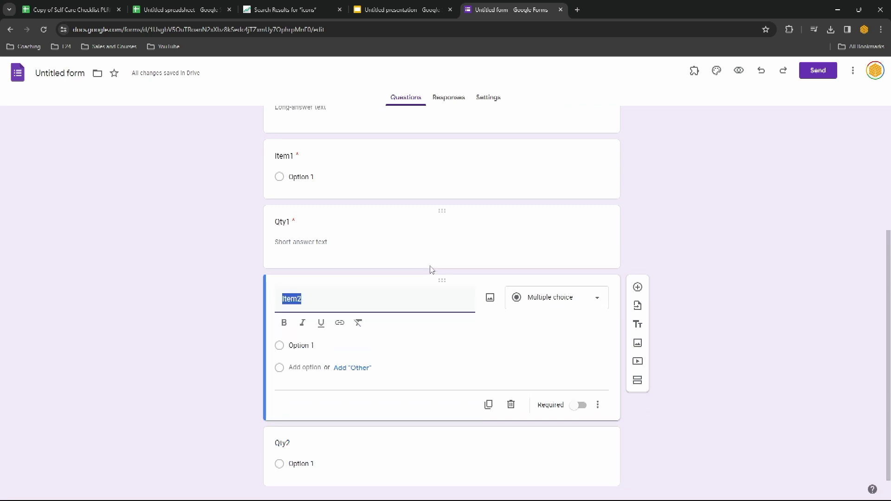
left_click(417, 167)
left_click(552, 155)
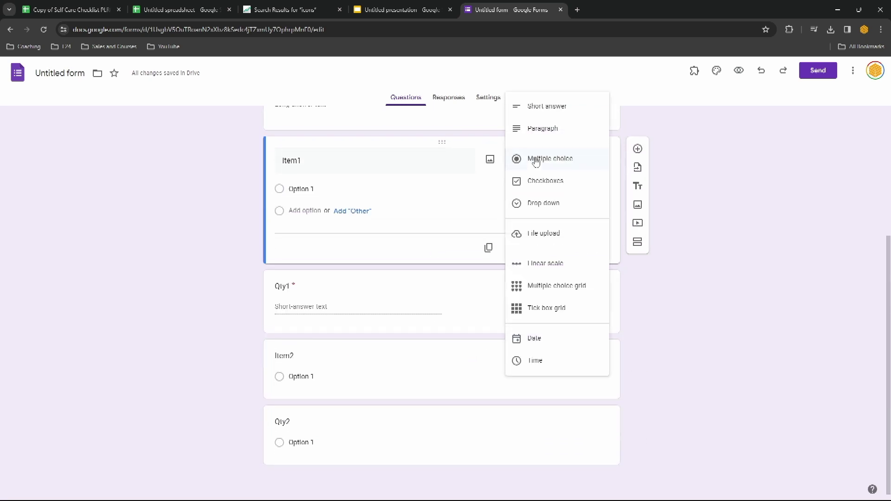
left_click(550, 108)
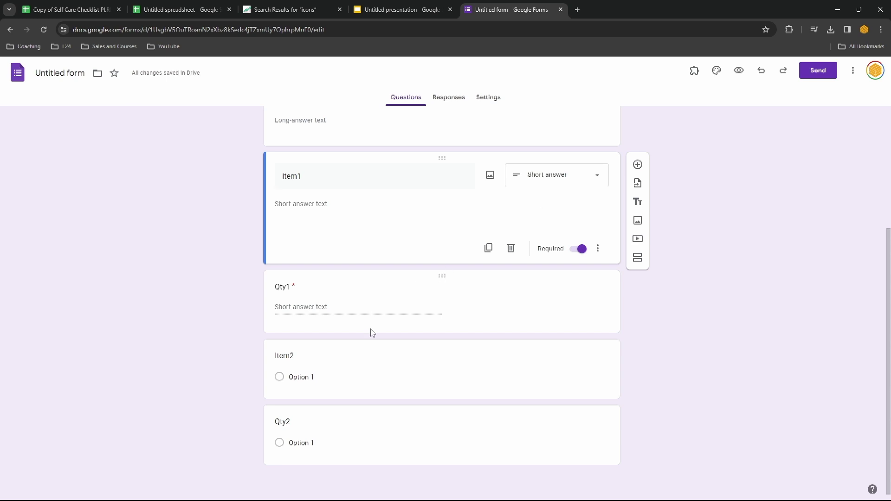
Step: Add response validation to Qty1 requiring Number > Is number
left_click(481, 301)
left_click(598, 318)
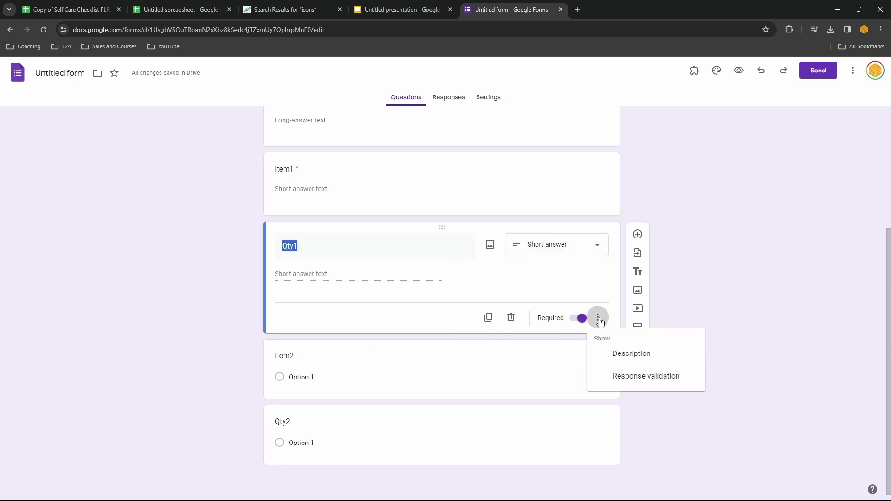
left_click(629, 375)
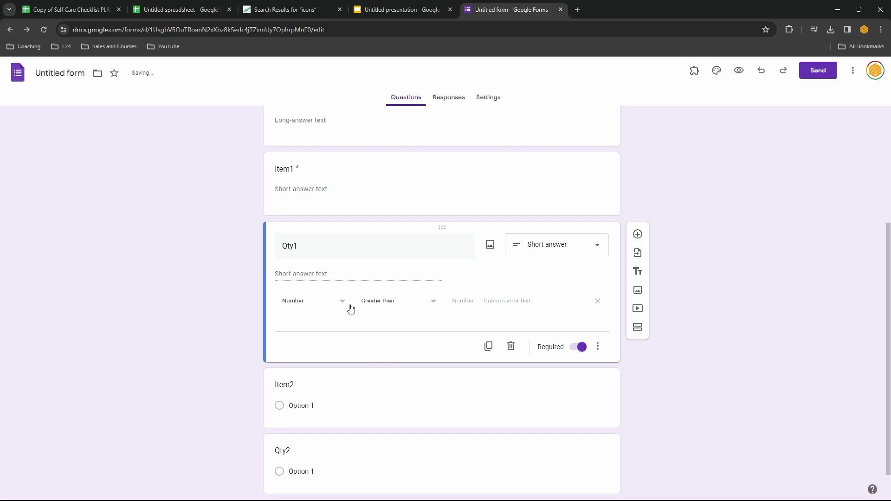
left_click(372, 309)
left_click(379, 477)
left_click(416, 308)
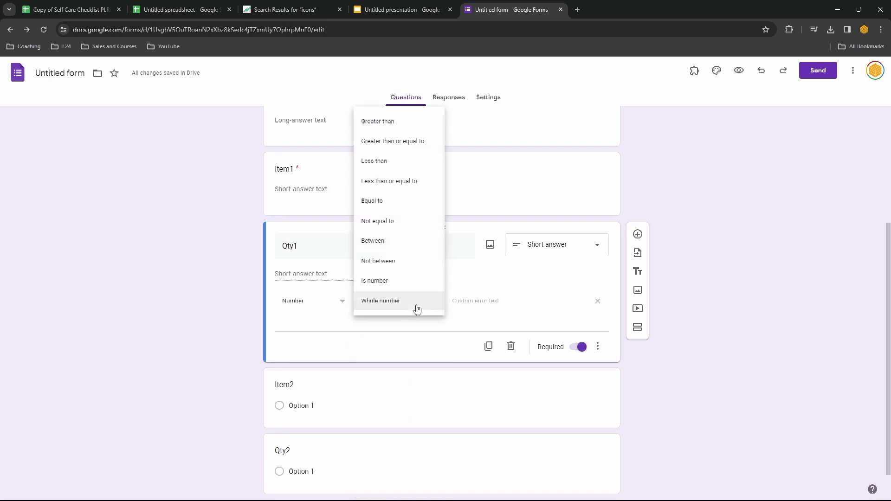
left_click(380, 282)
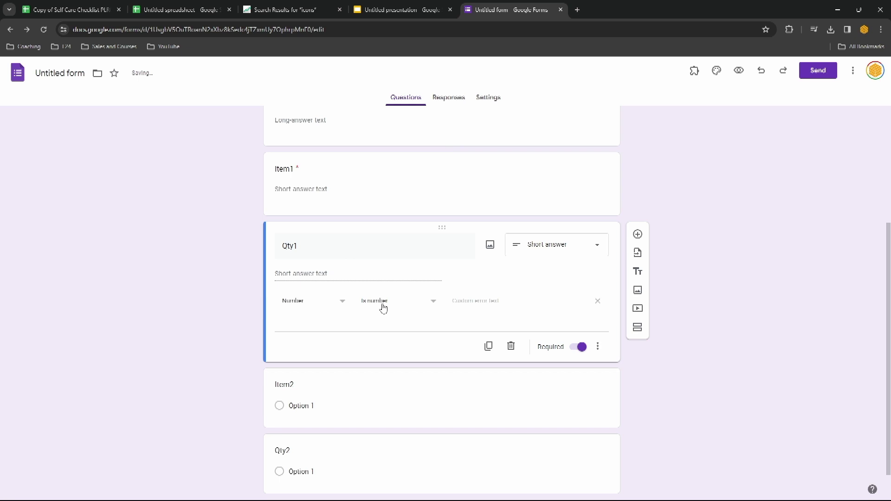
left_click(471, 402)
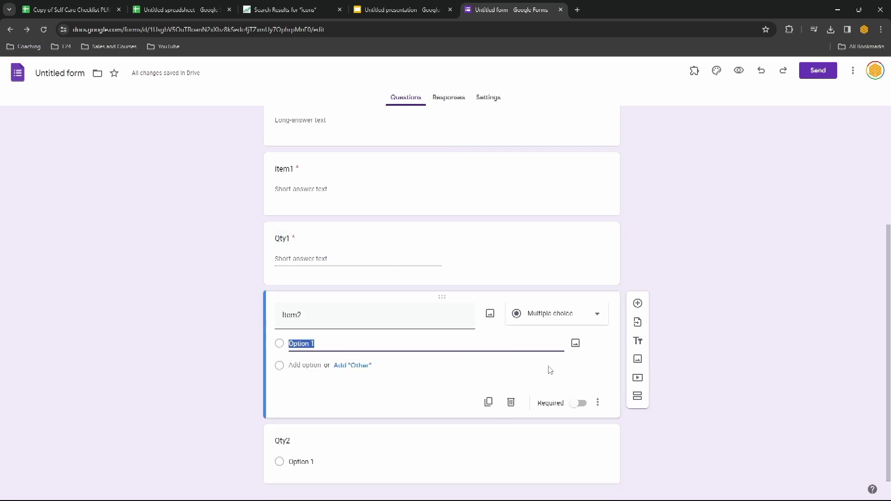
left_click(577, 323)
Step: Make Item2 a drop-down with options Socks, Necklace, Dog tag and Shirt
left_click(561, 224)
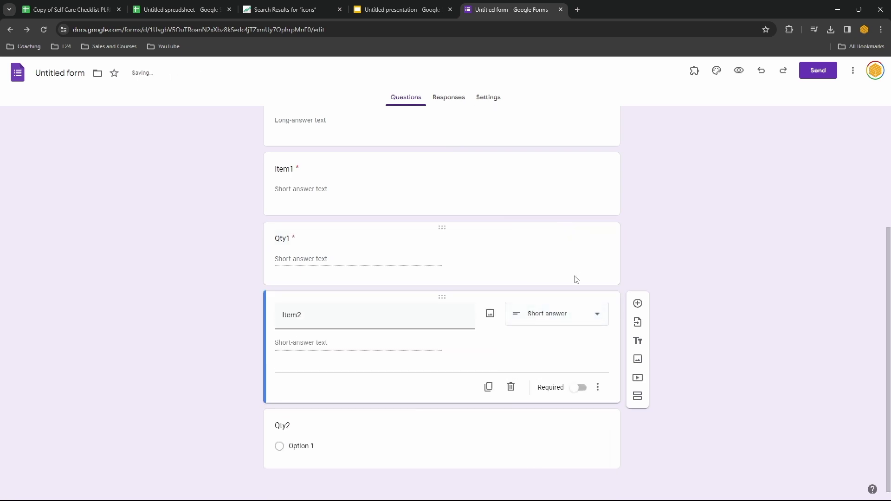
left_click(550, 315)
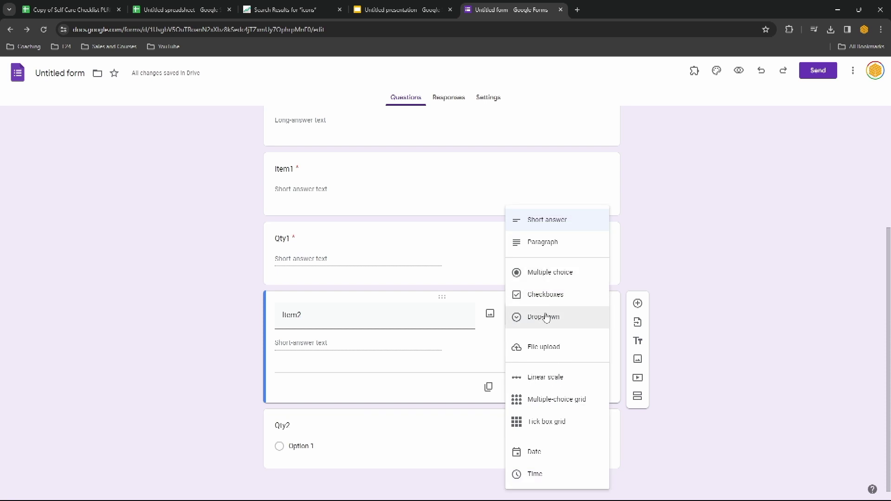
left_click(561, 321)
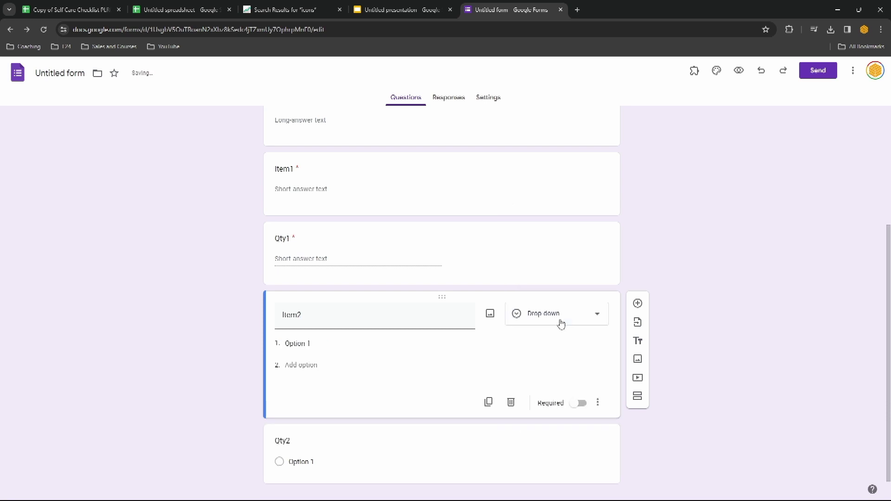
left_click(365, 344)
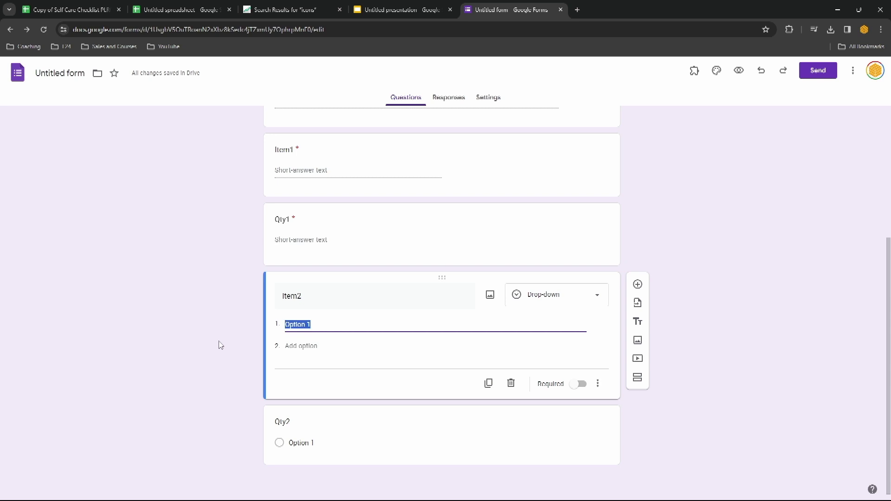
type("Socks")
key("Return")
type("Necklace")
key("Return")
type("Dog tag")
key("Return")
type("Shirt")
Step: Make Qty2 a Short answer question validated as a whole number
left_click(352, 487)
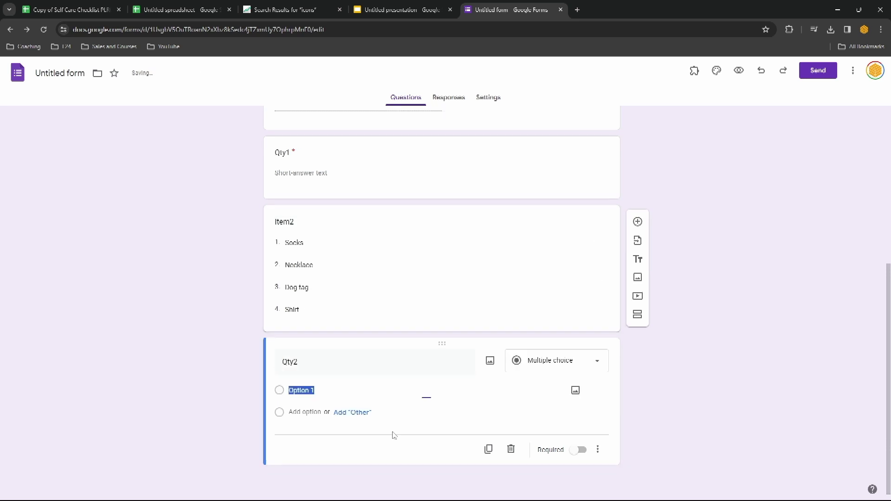
left_click(578, 365)
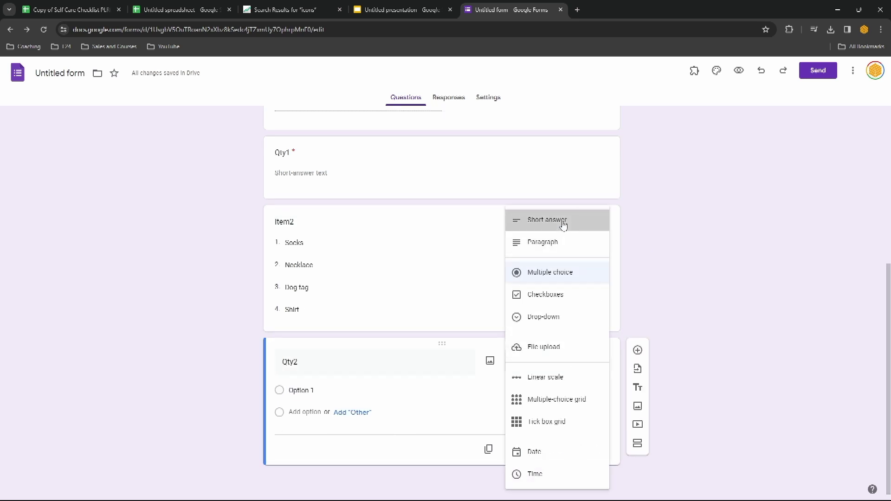
left_click(562, 223)
left_click(600, 450)
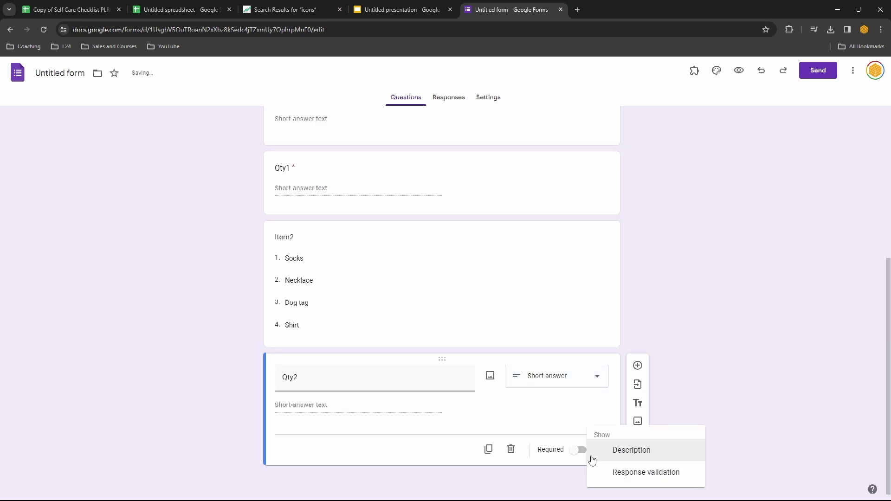
left_click(636, 472)
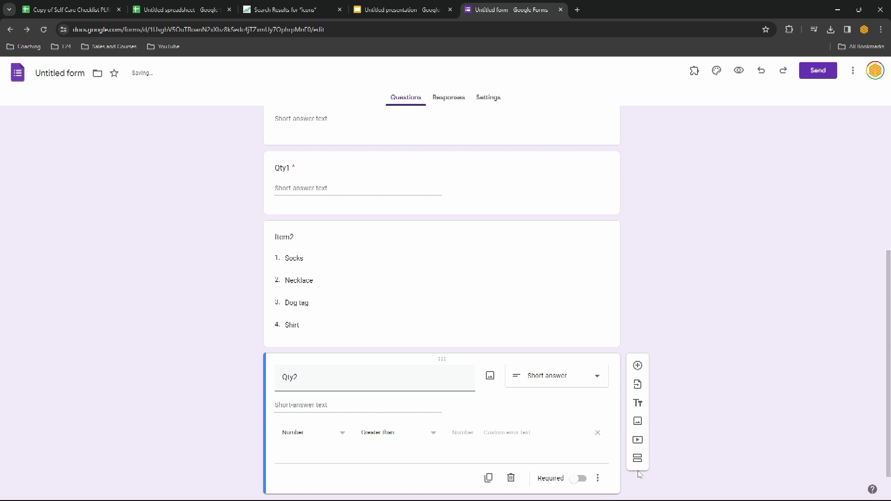
left_click(412, 437)
left_click(391, 455)
left_click(387, 439)
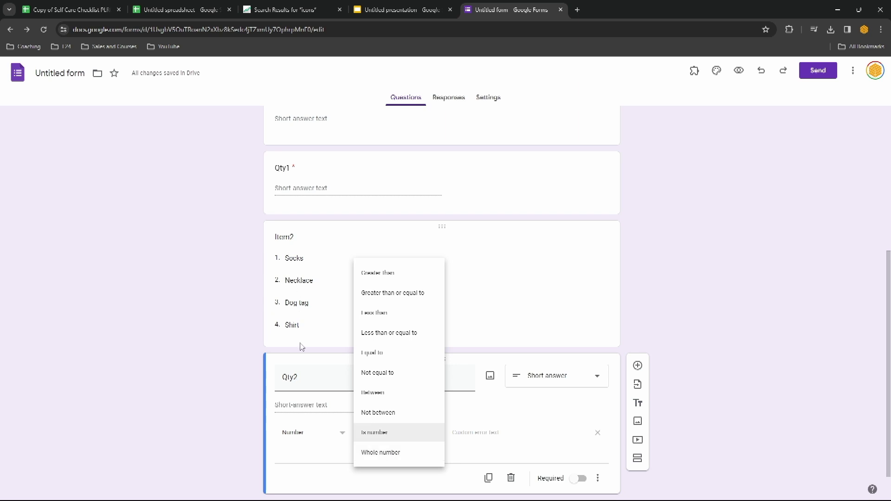
left_click(378, 452)
Step: Duplicate the Item2 question and drag the copies into Item/Qty order
scroll(232, 367, "down", 1)
left_click(546, 254)
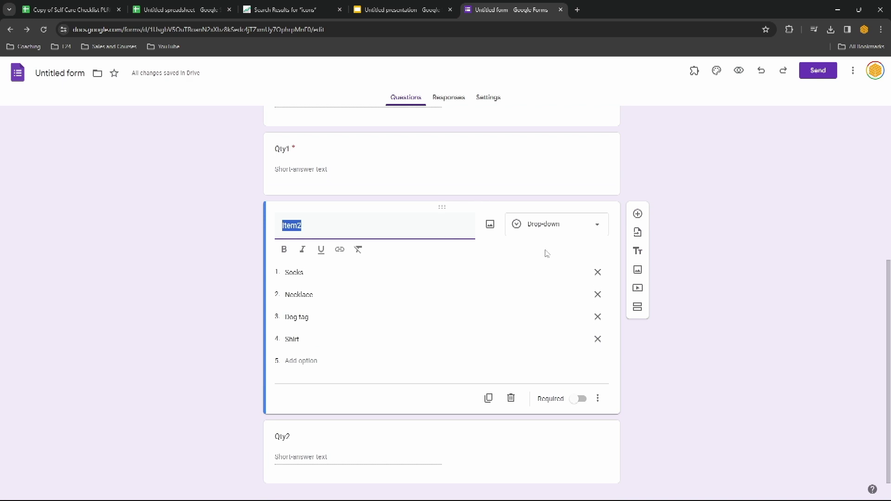
left_click(488, 398)
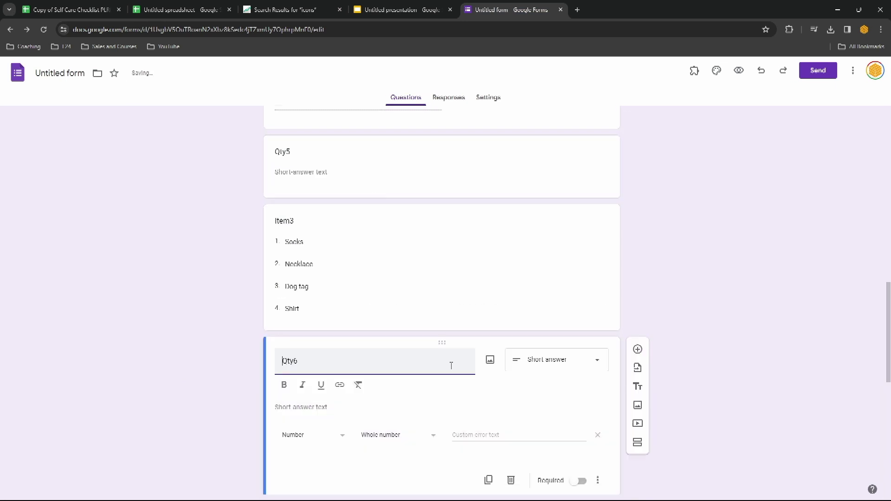
scroll(451, 366, "up", 2)
key("ctrl+minus")
key("ctrl+minus")
key("ctrl+minus")
scroll(464, 362, "up", 3)
scroll(509, 364, "down", 5)
left_click_drag(446, 356, 441, 296)
Step: In the form preview, enter a customer name, note 'Talks', Item1 Socks and Qty1 1
key("ctrl+0")
left_click(739, 72)
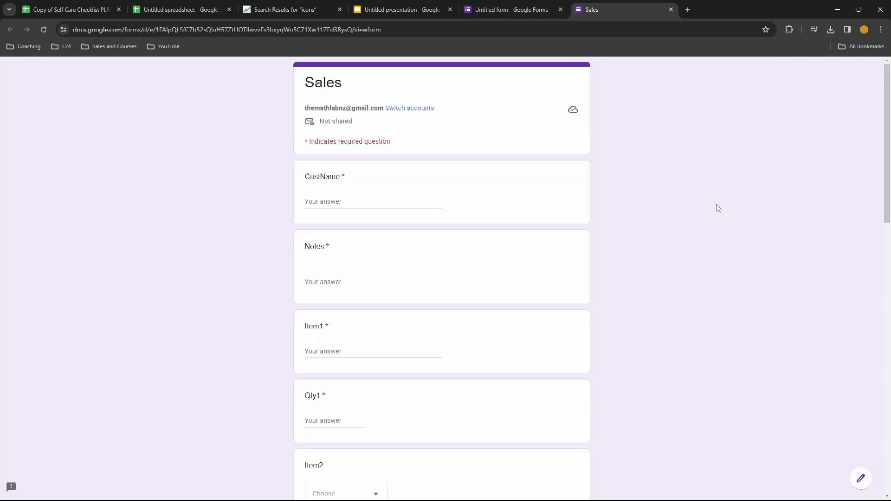
left_click(402, 185)
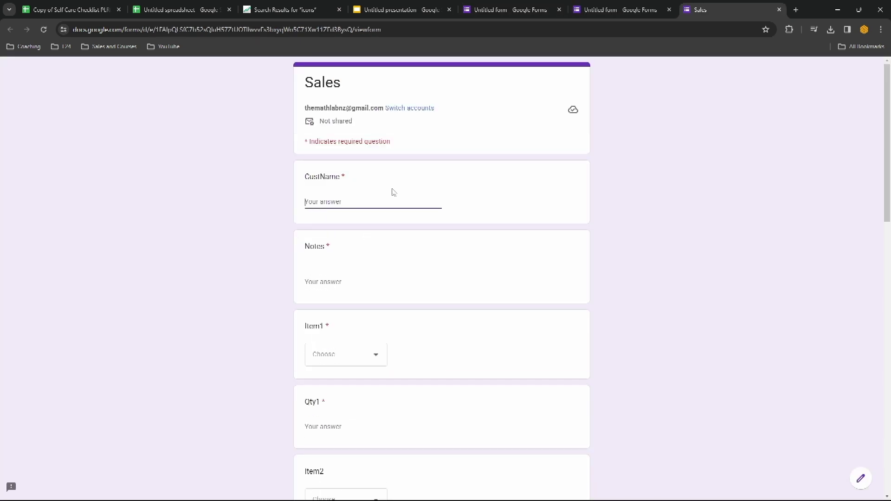
type("Hash")
key("Tab")
type("Talks")
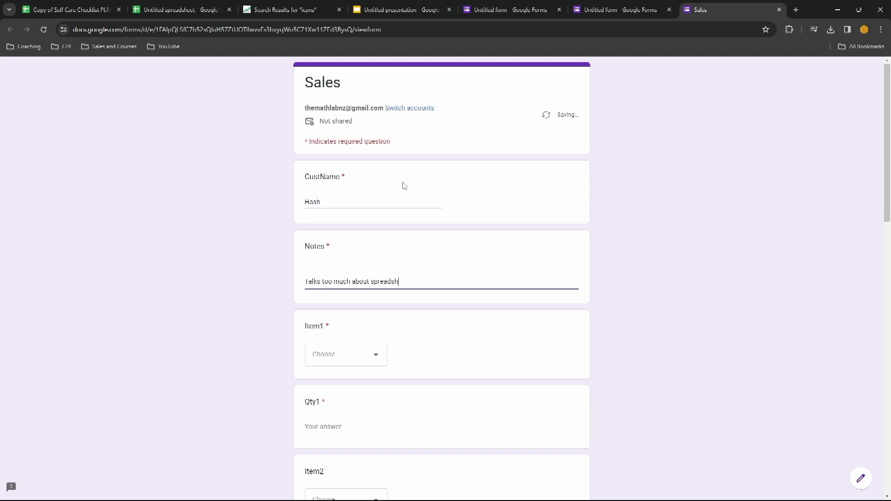
key("Tab")
left_click(355, 355)
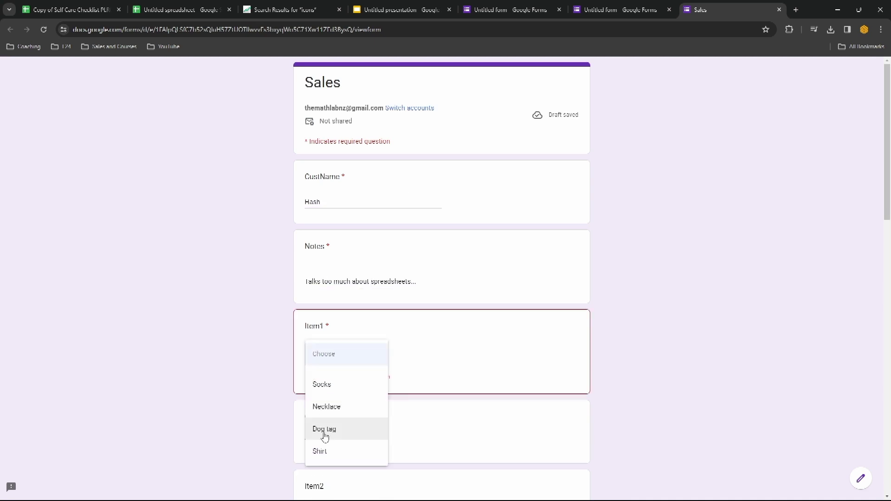
left_click(333, 389)
left_click(313, 425)
type("1")
Step: Pick Shirt for Item2 and Dog tag for Item3, each with quantity 1, and finish the test response
scroll(368, 221, "down", 6)
left_click(368, 221)
left_click(346, 320)
key("Tab")
type("1")
left_click(350, 380)
left_click(322, 453)
scroll(310, 381, "down", 2)
key("Tab")
type("1")
scroll(312, 432, "down", 8)
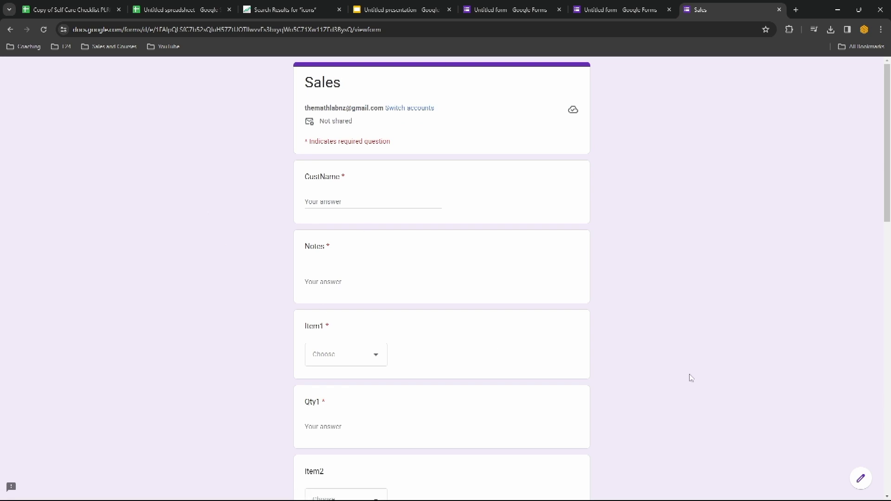
left_click(620, 10)
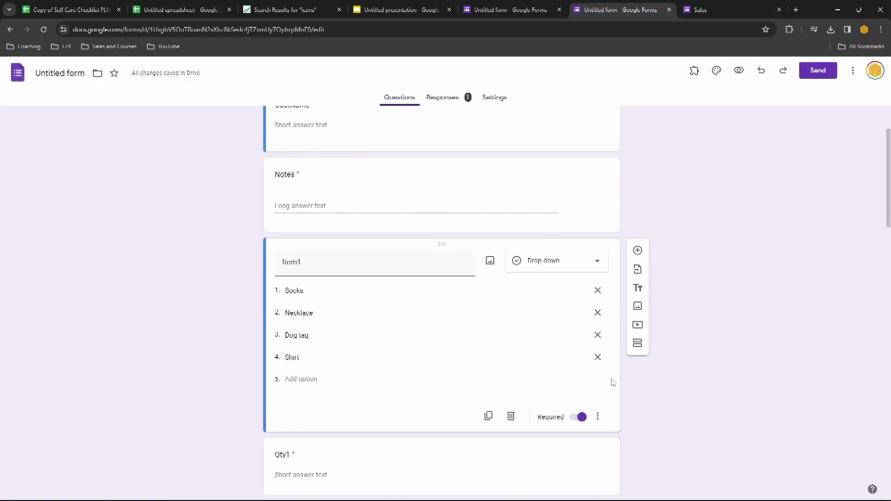
Step: Link the form's responses to a new spreadsheet renamed Sales Tracker (Responses)
left_click(444, 97)
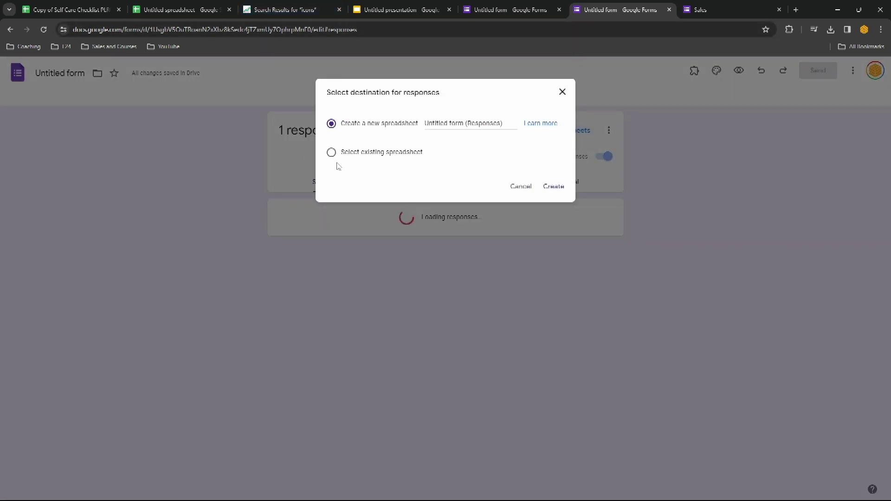
triple_click(508, 126)
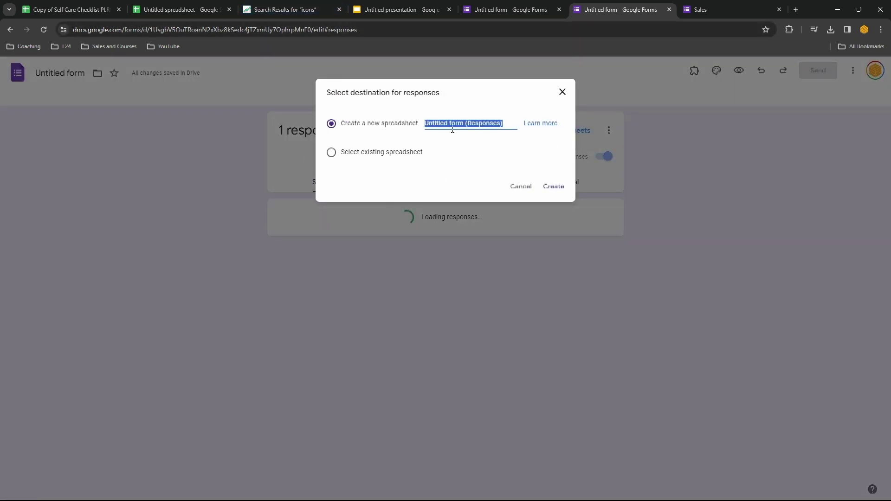
left_click_drag(425, 123, 464, 124)
type("Sales Tracker")
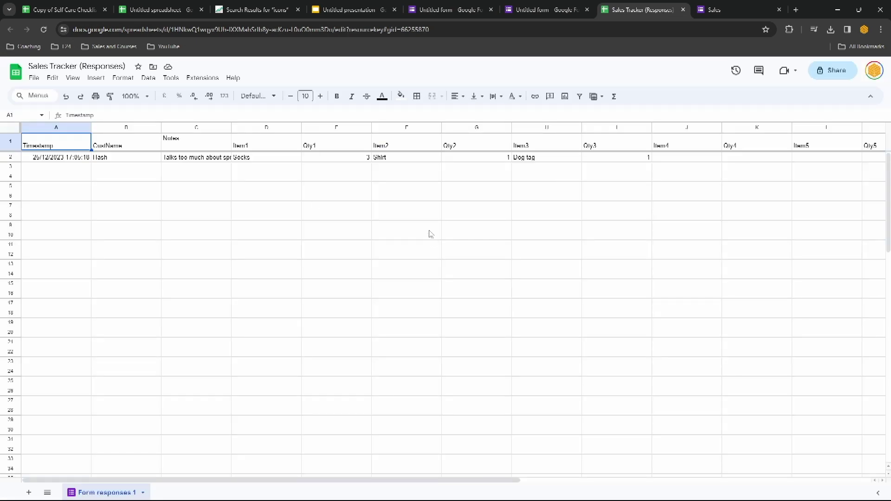
left_click_drag(114, 145, 343, 139)
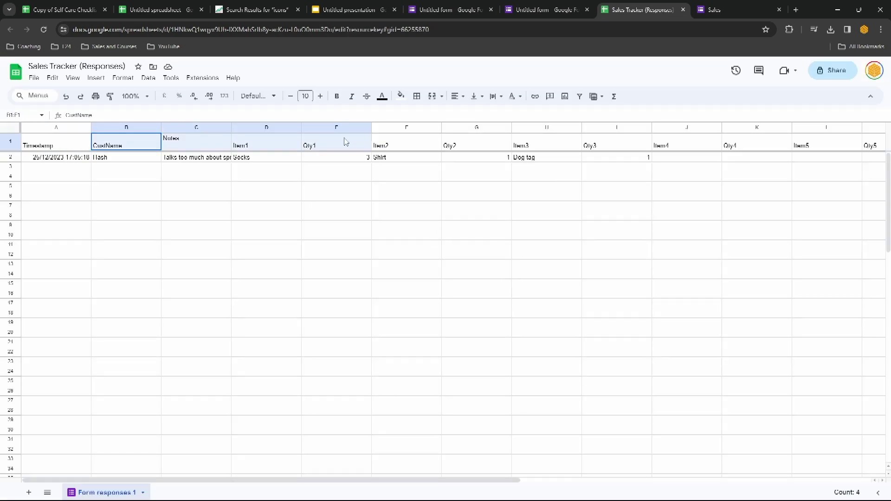
Step: Find and replace Description with Item across the invoice presentation
left_click(345, 9)
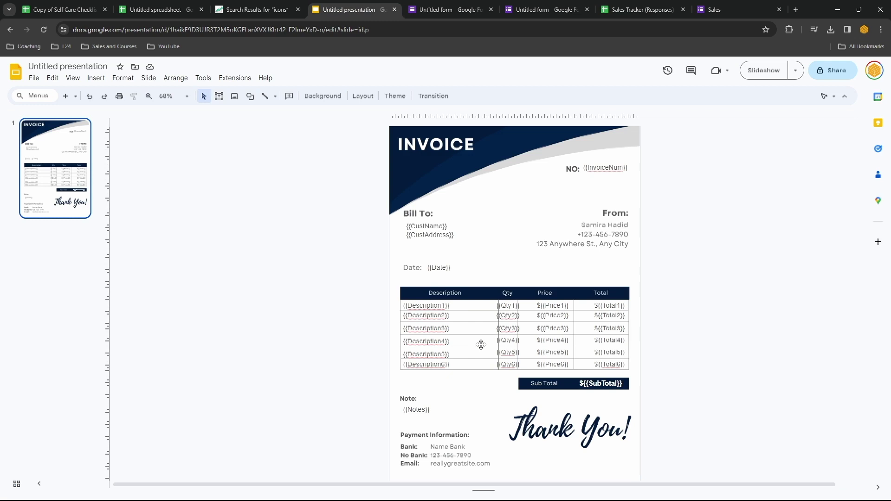
double_click(430, 306)
type("Item")
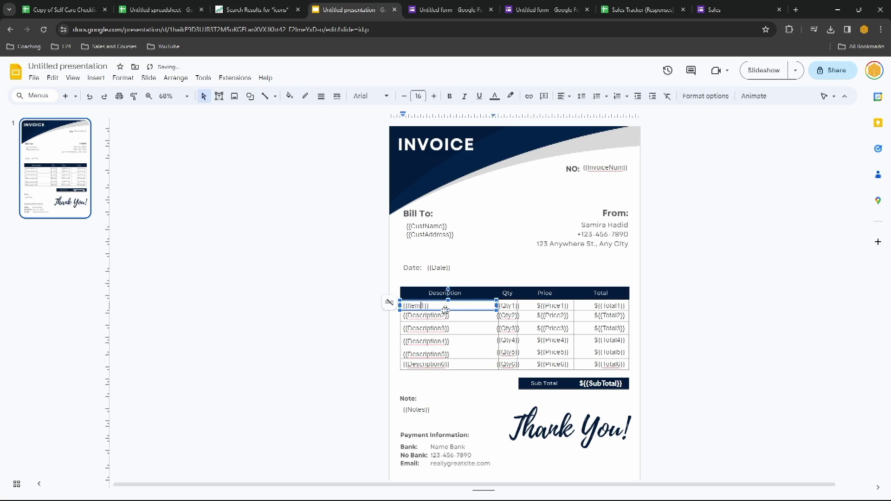
double_click(425, 315)
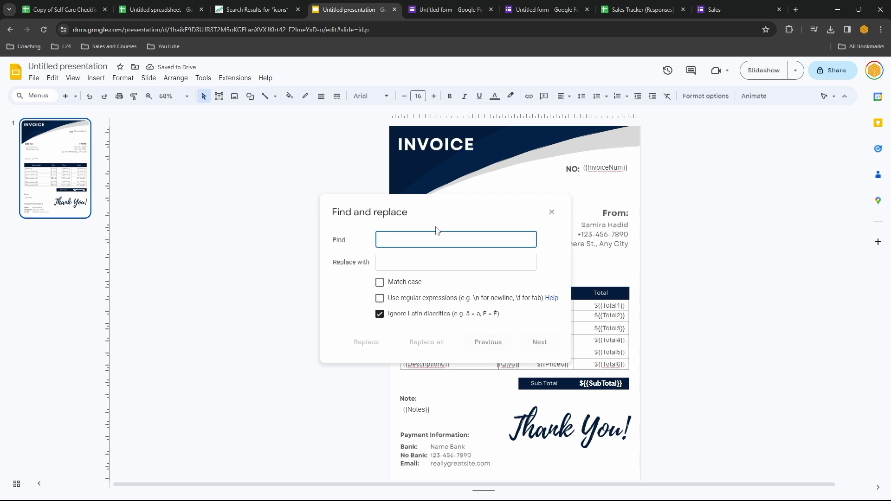
key("ctrl+h")
key("Tab")
type("Item")
left_click(427, 342)
left_click(552, 211)
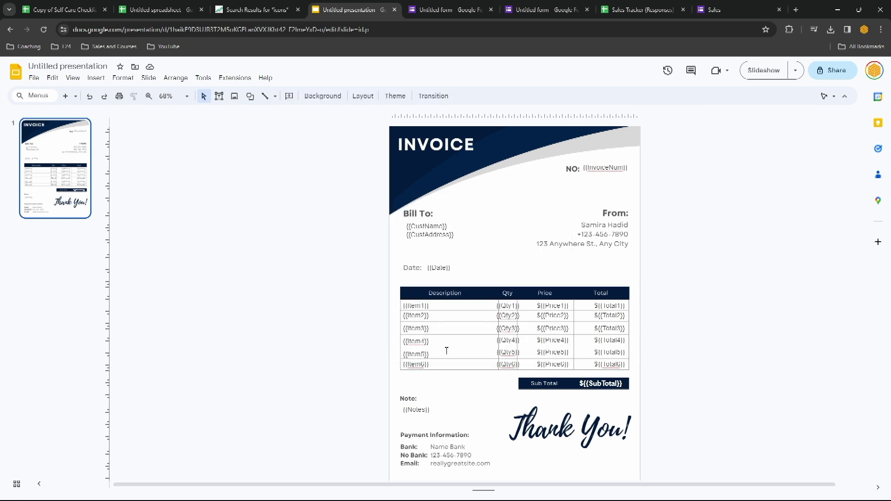
Step: Bring up the Sales Tracker (Responses) sheet and select the CustName header cell
left_click(459, 7)
left_click(365, 7)
left_click(642, 10)
left_click(234, 248)
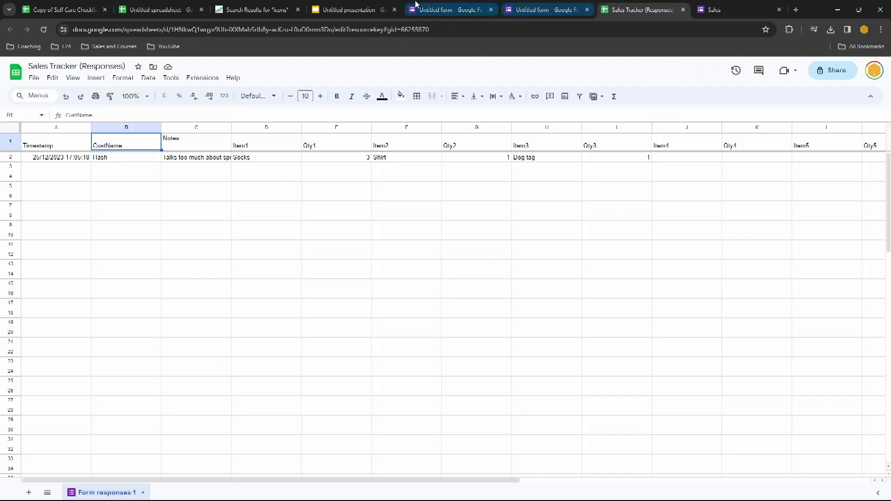
left_click(349, 9)
left_click(424, 226)
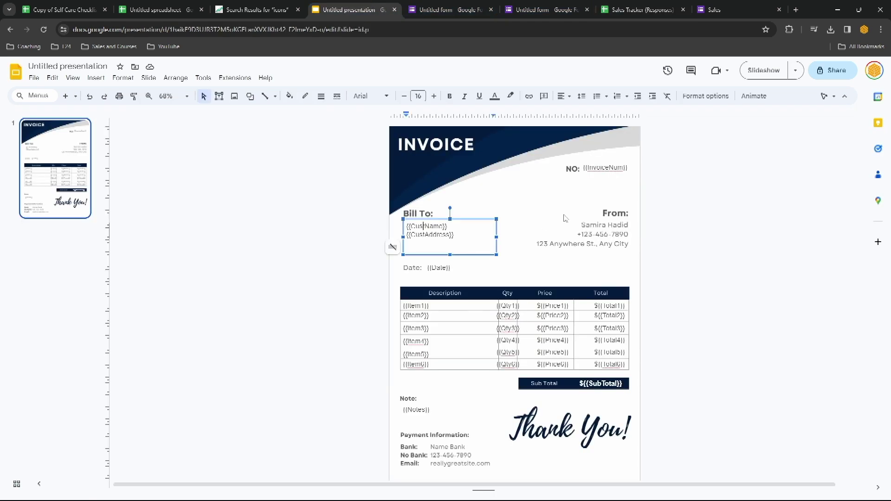
left_click(631, 8)
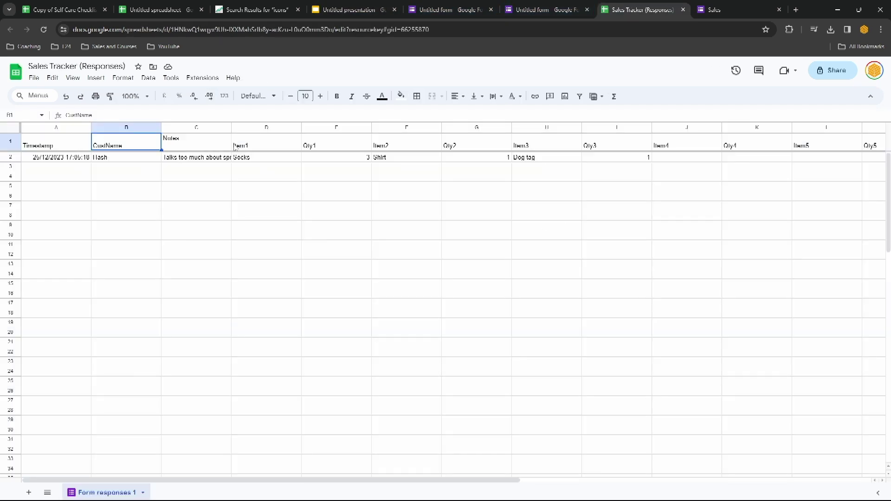
left_click(64, 143)
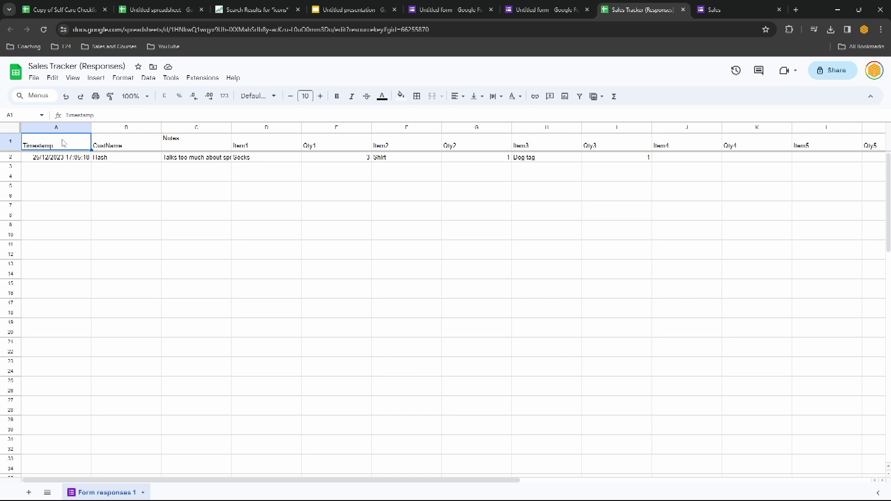
left_click(546, 142)
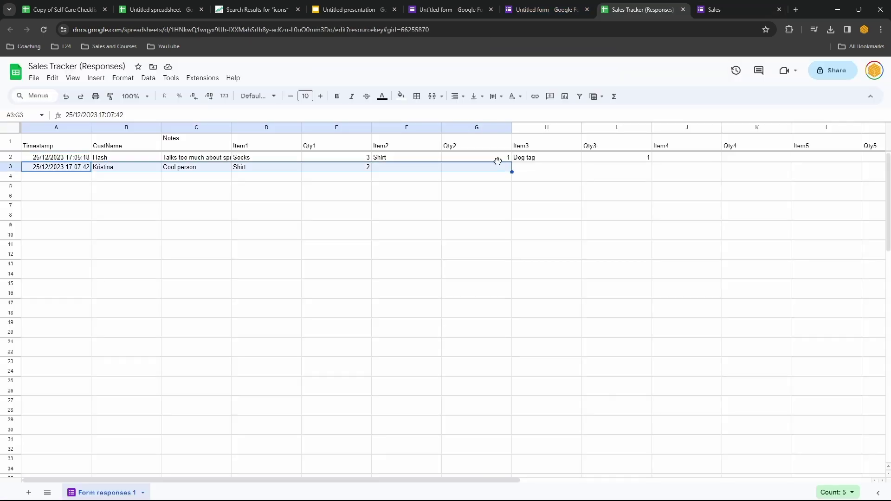
left_click(172, 219)
key("ctrl+4")
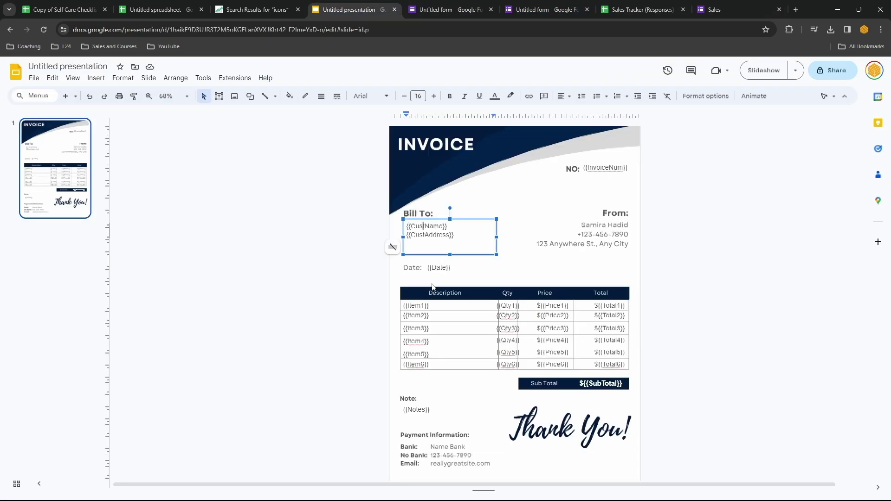
left_click(435, 269)
left_click(643, 9)
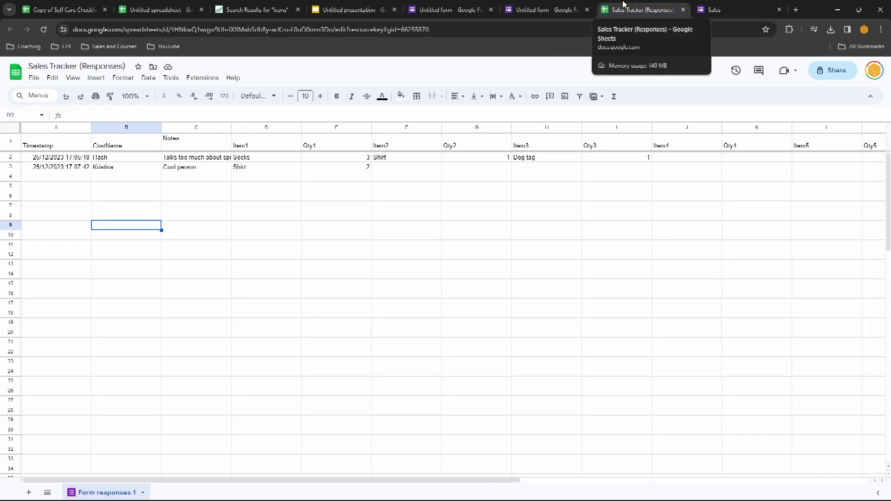
left_click(55, 141)
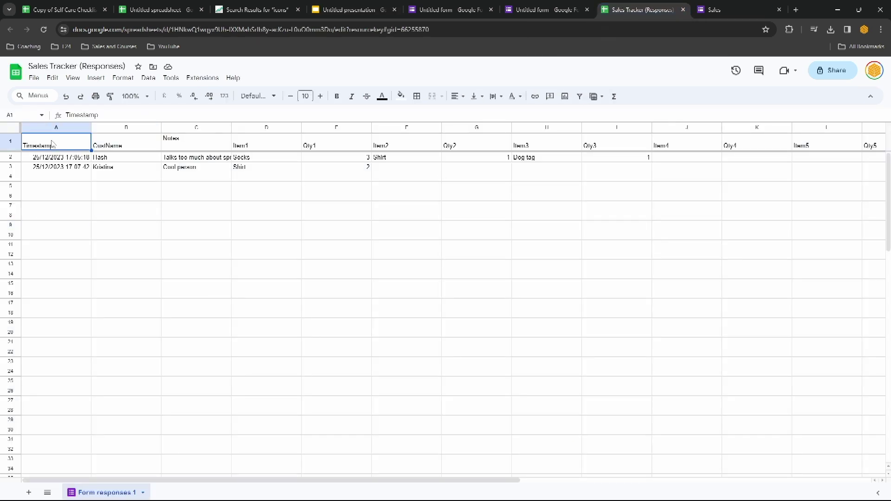
scroll(375, 188, "right", 8)
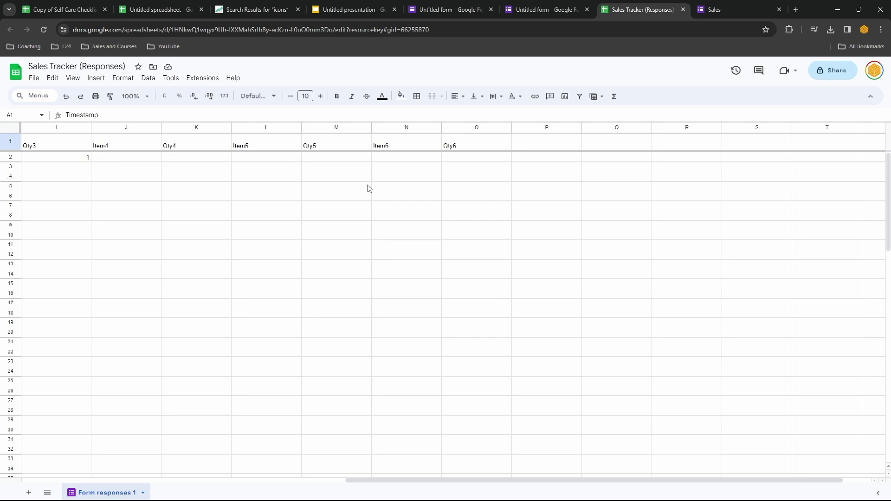
Step: Add a Date header in P1 and a =datevalue(A2) formula in P2
scroll(375, 188, "right", 1)
left_click(523, 147)
left_click(483, 145)
type("Date")
key("Return")
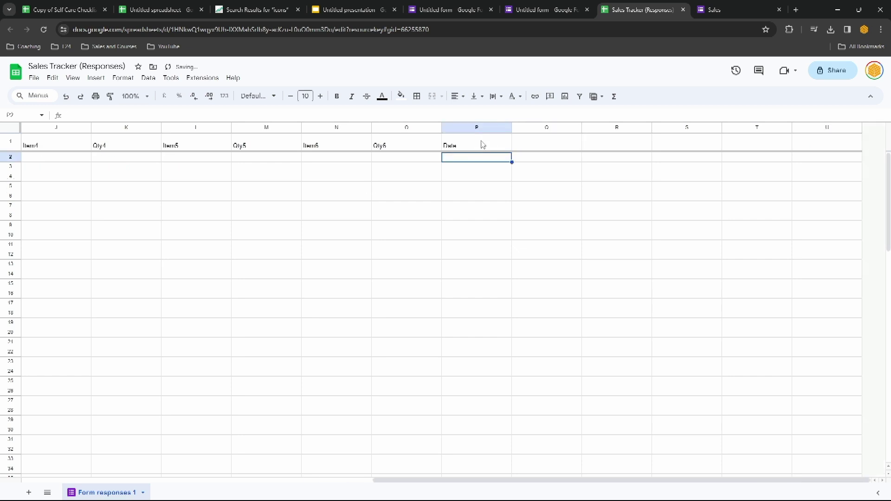
type("=")
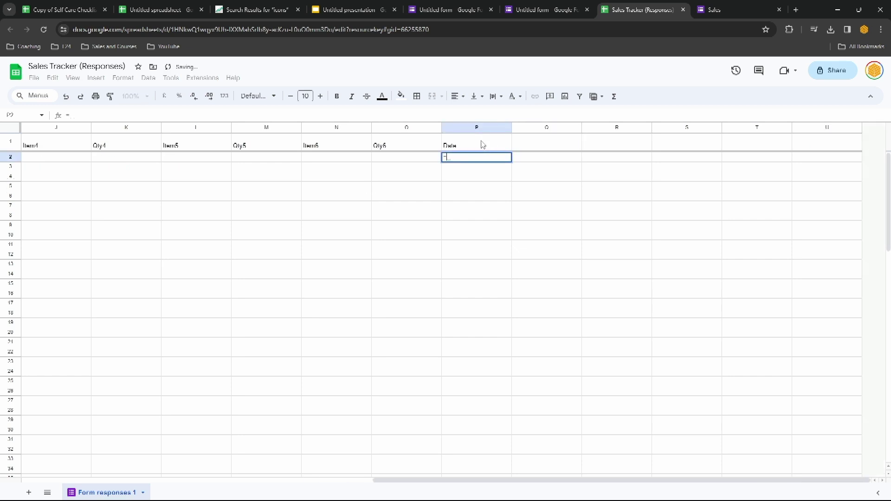
type("datevalue(A2)")
key("Return")
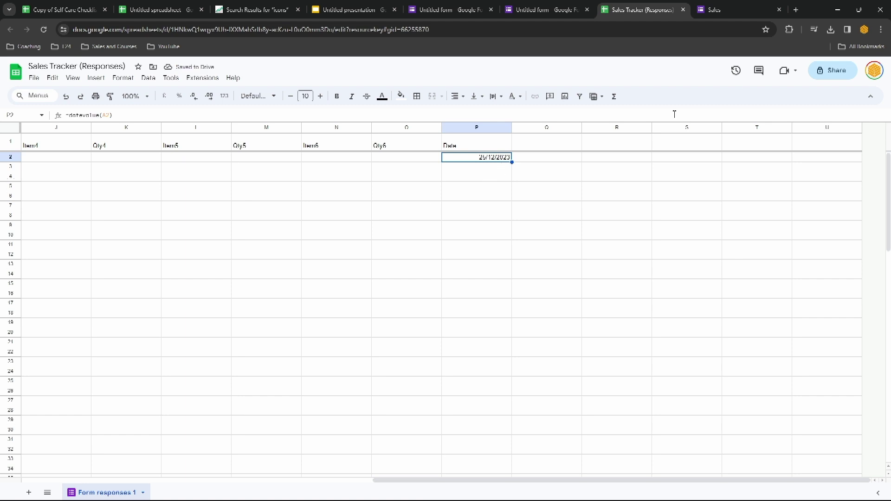
Step: Turn P2 into =ArrayFormula(if(A2:A="",,datevalue(A2:A))) so the whole column converts
key("Down")
key("Down")
key("Down")
key("Down")
key("Up")
key("Up")
key("Up")
key("Up")
key("Return")
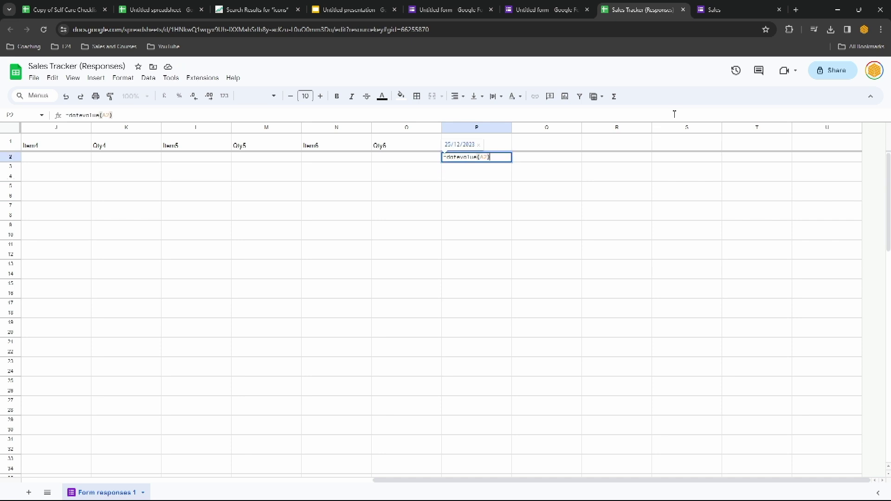
type(":a")
key("Home")
key("Right")
type("if(A2:")
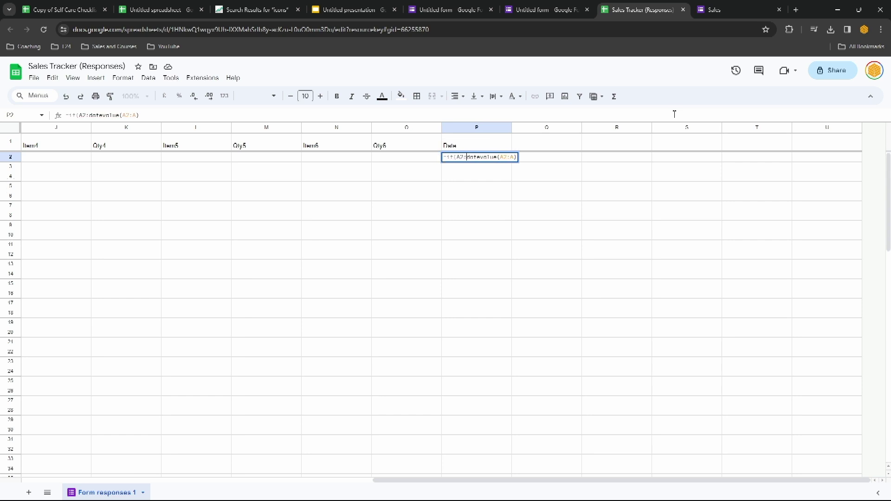
type("A")
type("=\"\"")
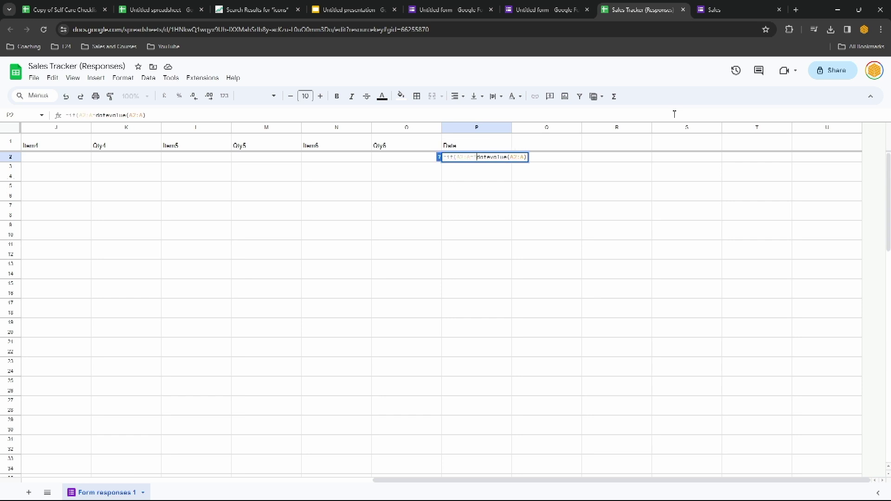
type(",")
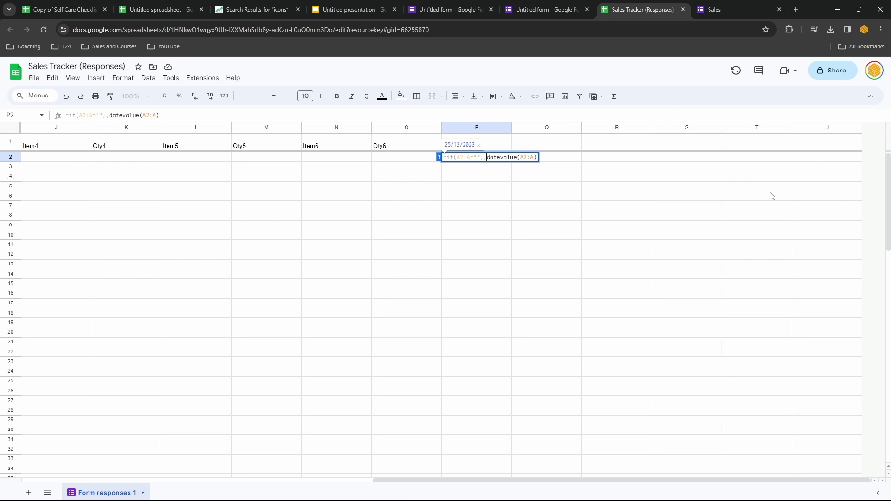
key("ctrl+shift+Return")
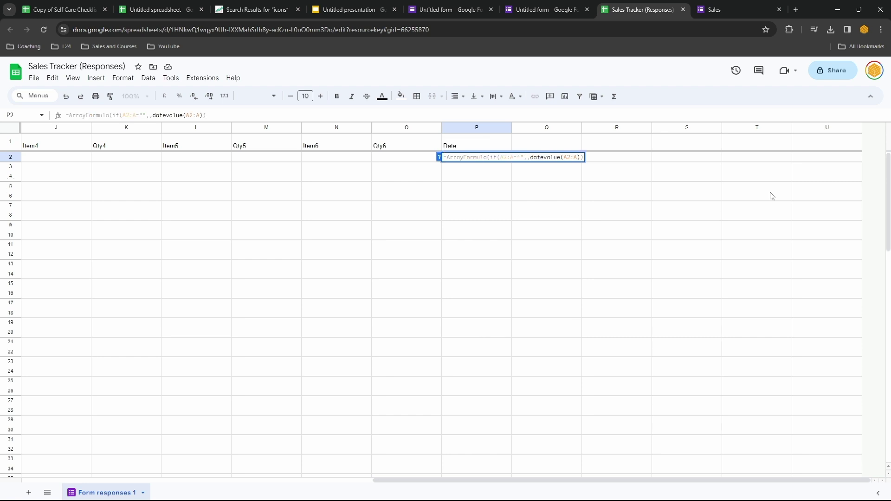
key("Return")
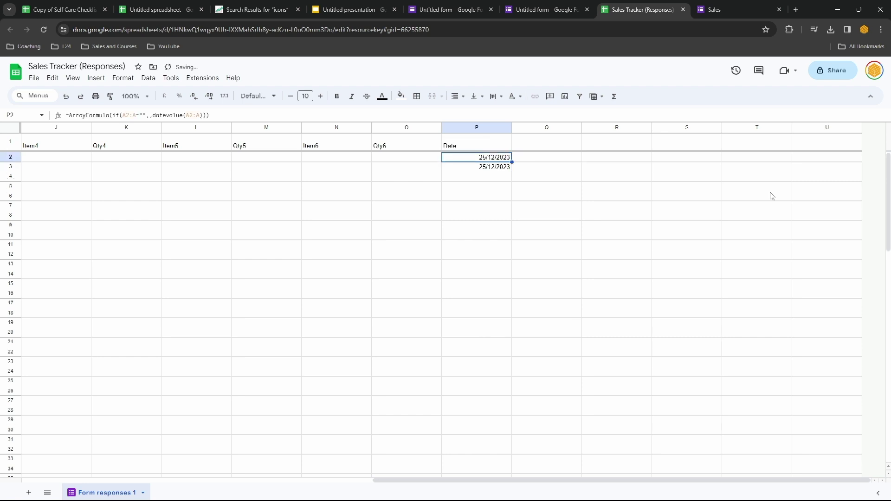
Step: Check that row 4's timestamp gets a matching date in the Date column
left_click(461, 181)
scroll(278, 193, "left", 9)
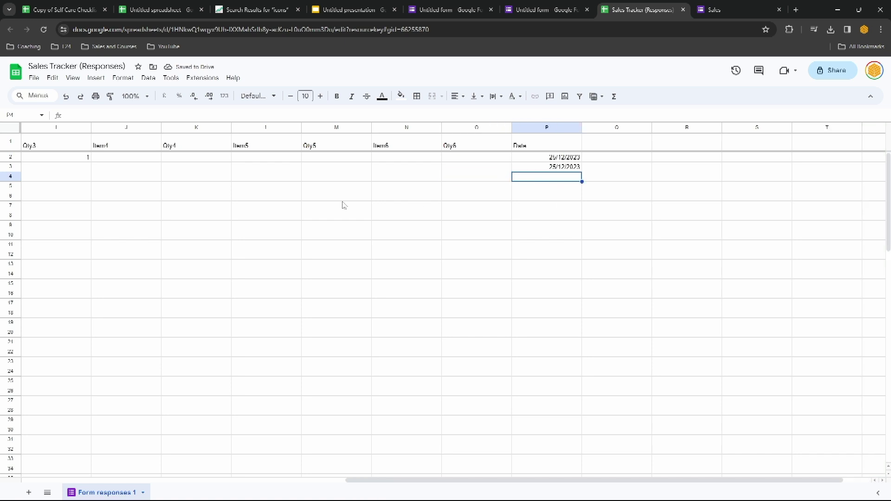
left_click(68, 182)
key("ctrl+d")
scroll(79, 188, "right", 9)
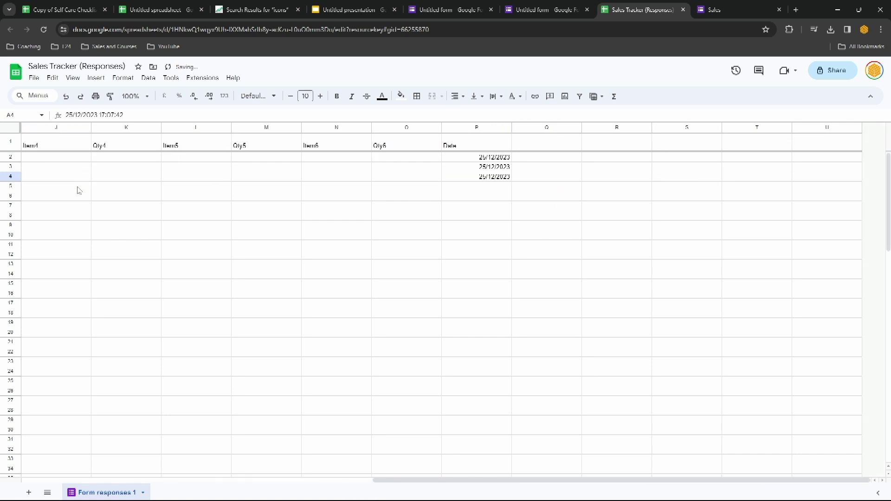
left_click(474, 176)
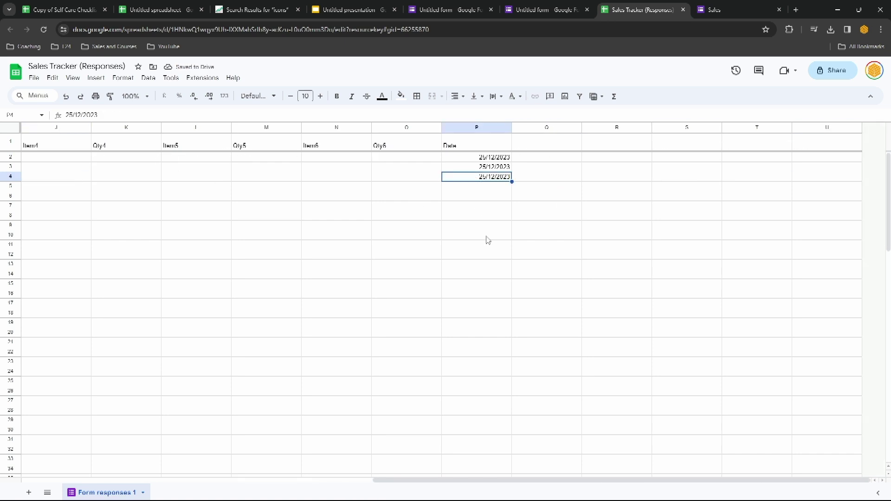
scroll(488, 239, "left", 9)
Step: Review the customer address and {{InvoiceNum}} placeholders in the invoice template
left_click(66, 186)
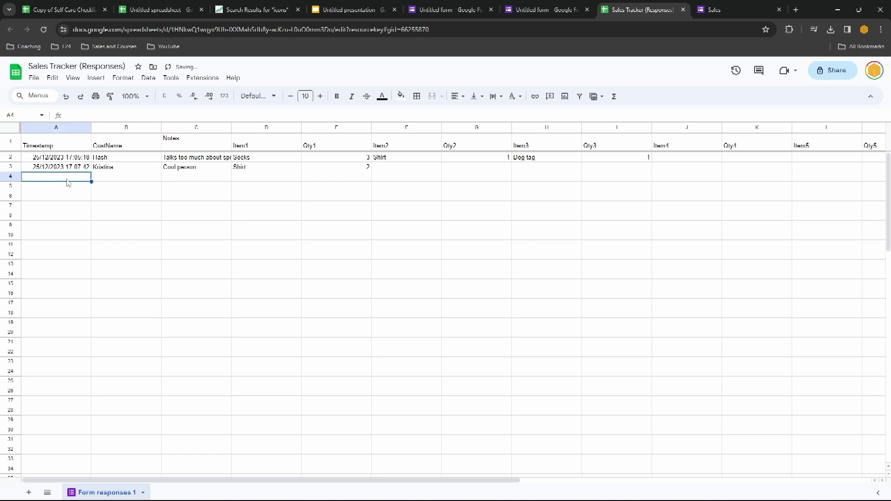
left_click(344, 9)
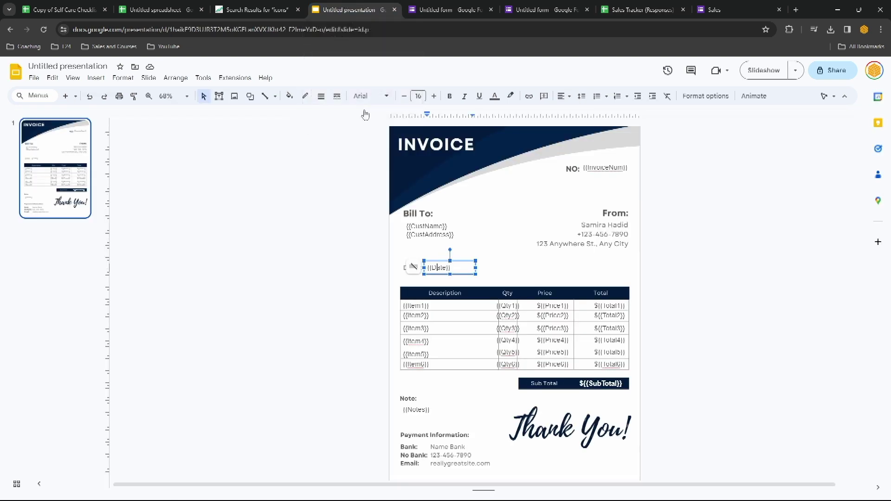
left_click(422, 236)
left_click(612, 168)
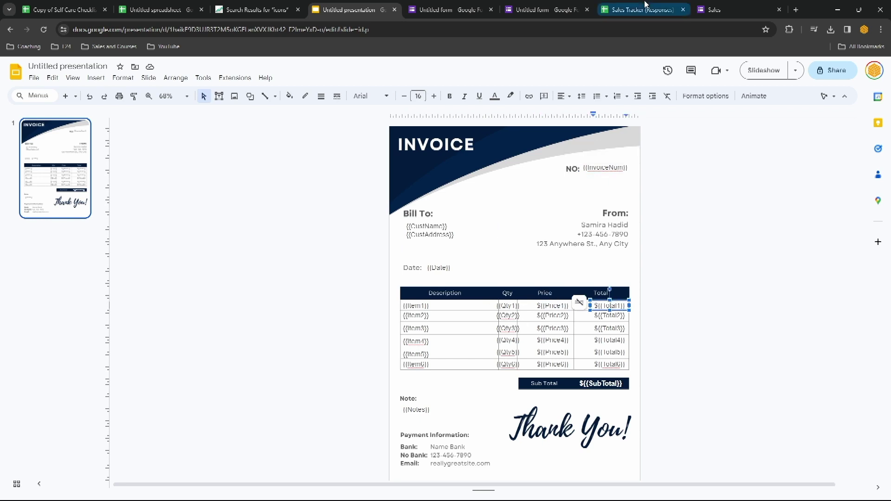
left_click(650, 7)
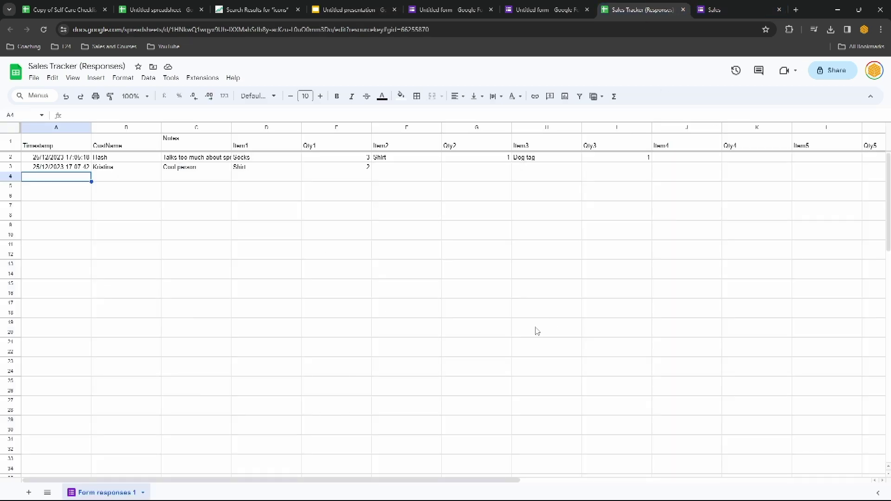
Step: Add two new sheets named Product and Customers
left_click(29, 492)
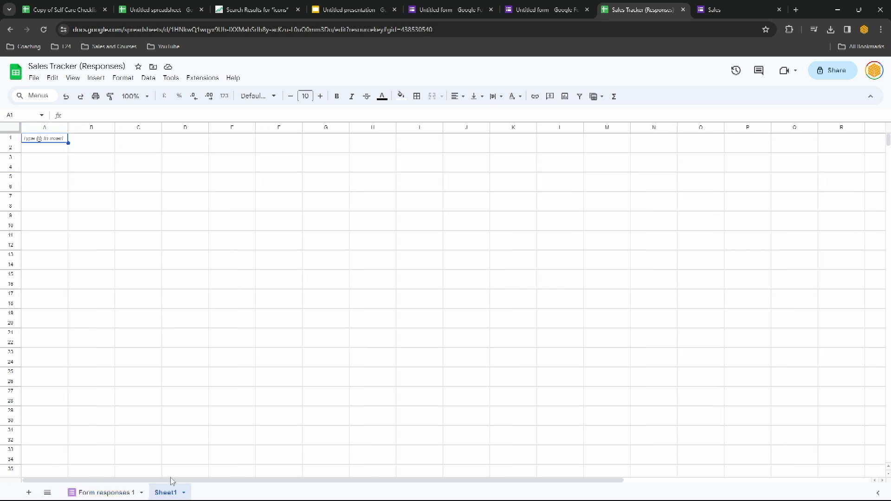
double_click(168, 493)
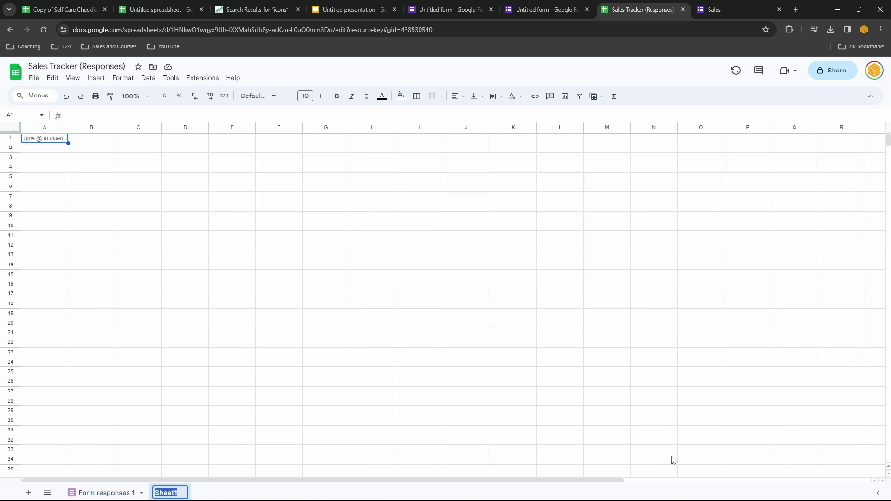
type("Product")
key("Return")
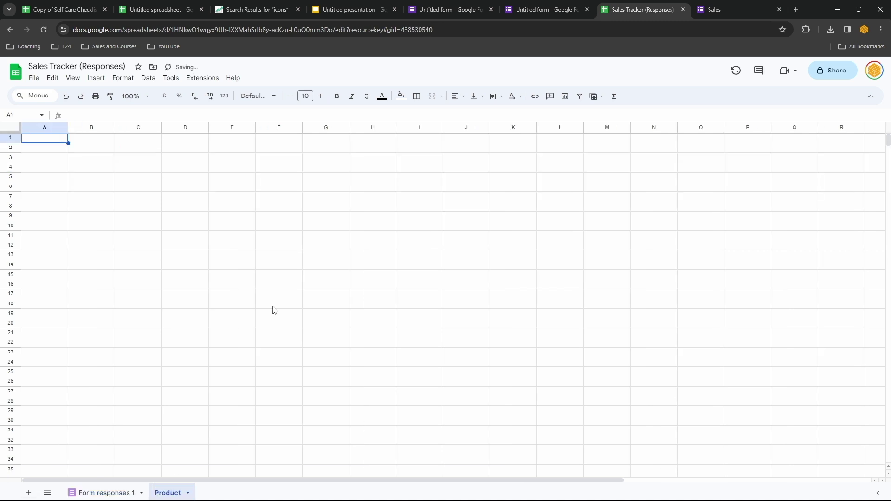
left_click(29, 492)
double_click(218, 492)
type("Customers")
Step: Add a third sheet named Sales and move it right after Form responses 1
left_click(29, 492)
double_click(285, 493)
type("Sales")
key("Return")
left_click_drag(267, 493, 165, 492)
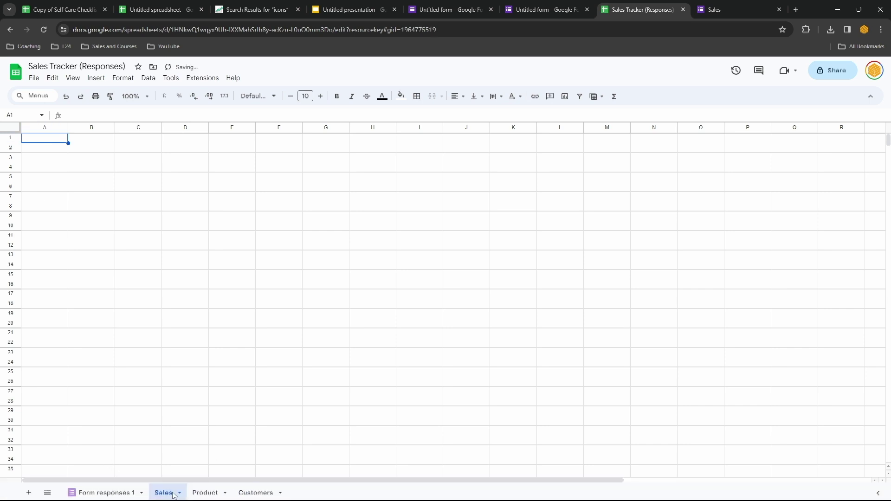
Step: Enter ={'Form responses 1'!A1:P3} in Sales!A1 to import the response rows
left_click(49, 140)
type("=")
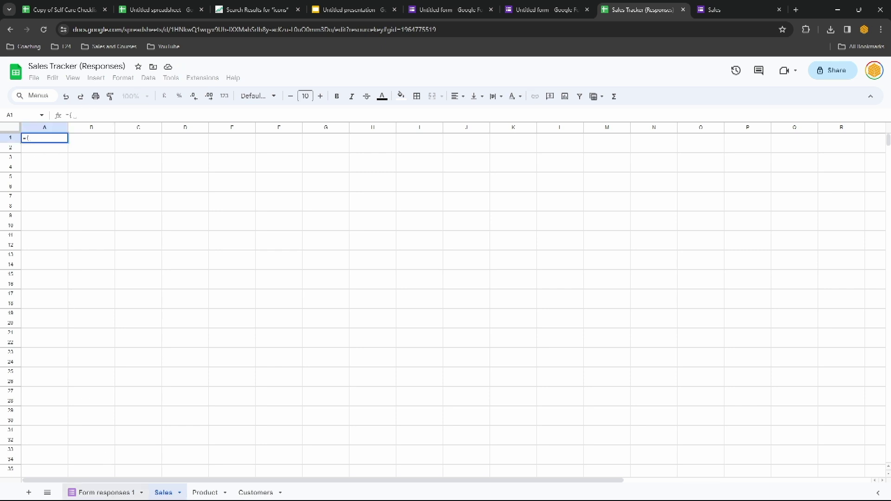
type("{")
left_click(101, 492)
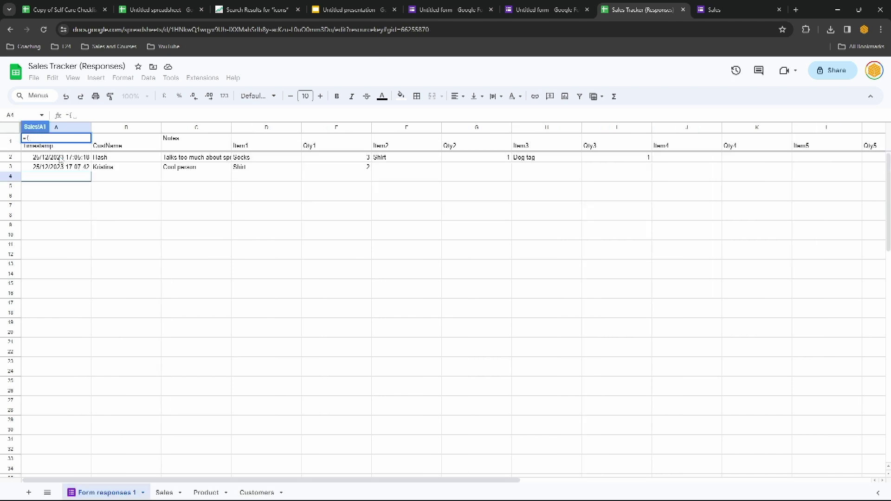
left_click_drag(84, 148, 568, 168)
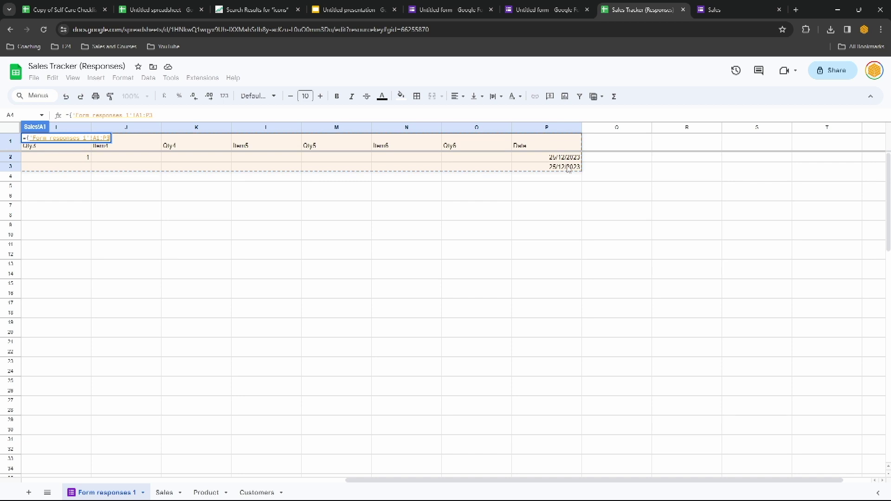
type("}")
key("Return")
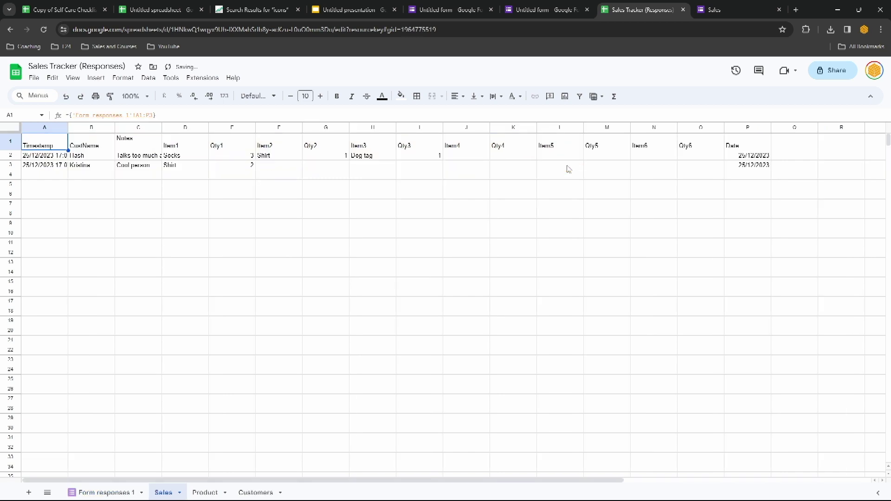
Step: Insert a new column A in the Sales sheet headed InvoiceNo
right_click(42, 127)
left_click(74, 202)
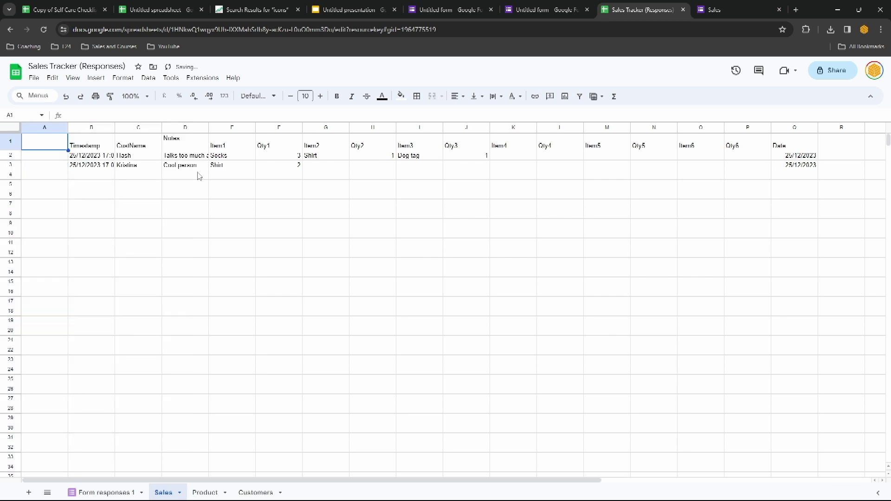
type("InvoiceNo")
key("Return")
Step: Enter =ArrayFormula(2300&sequence(counta(B2:B))) in A2 to number sales from 23001
type("=s")
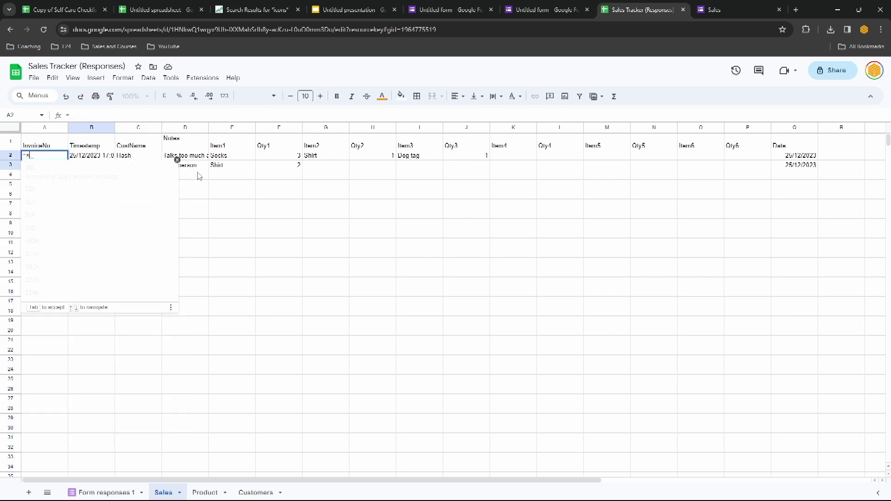
type("equence(counta(B2")
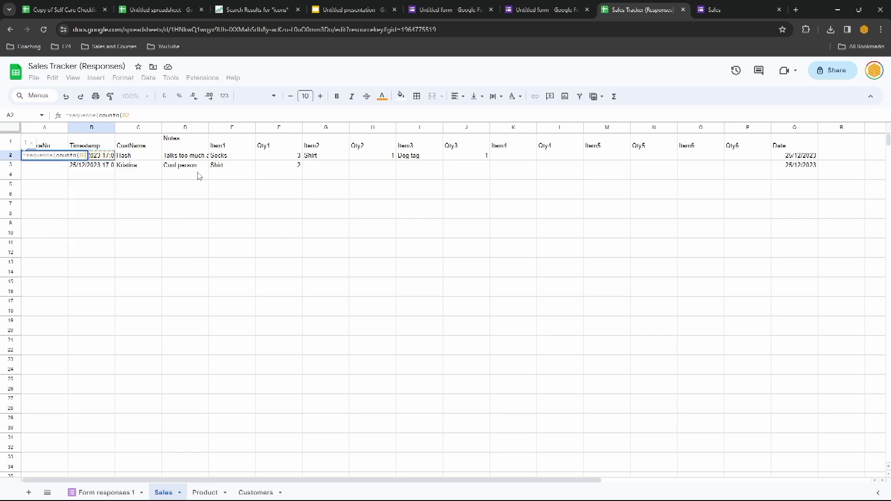
type(":B")
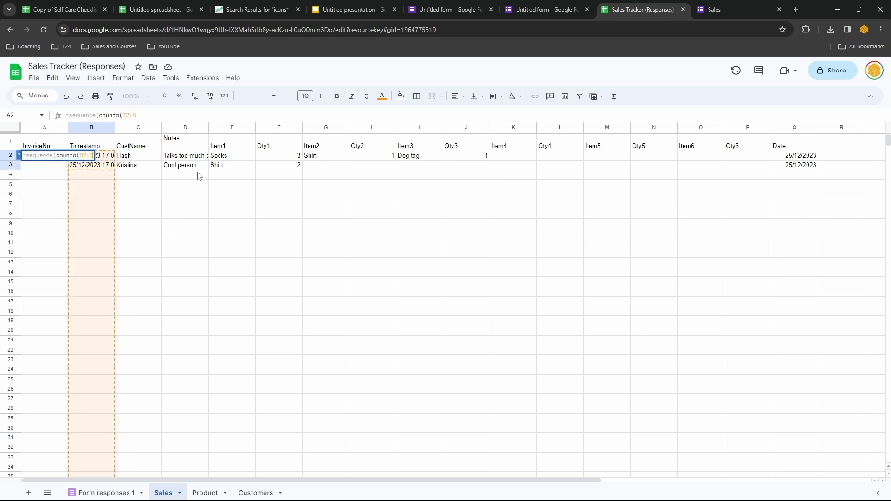
key("Return")
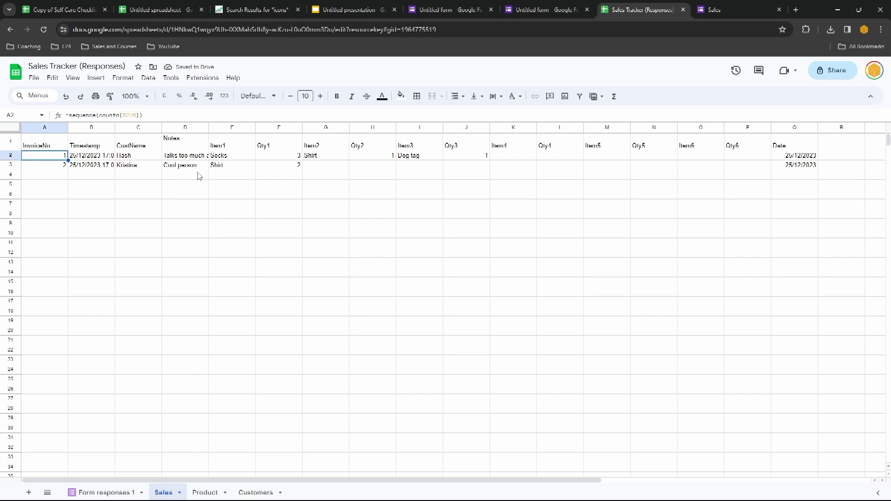
key("Return")
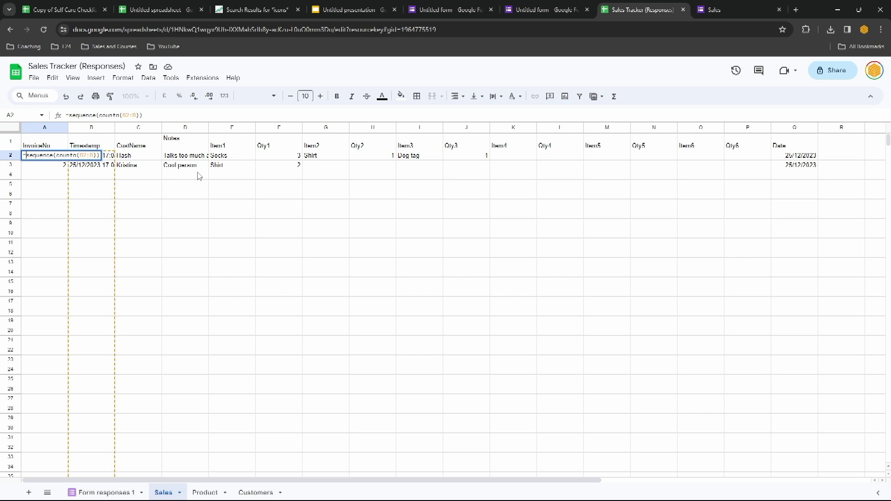
type("2300+")
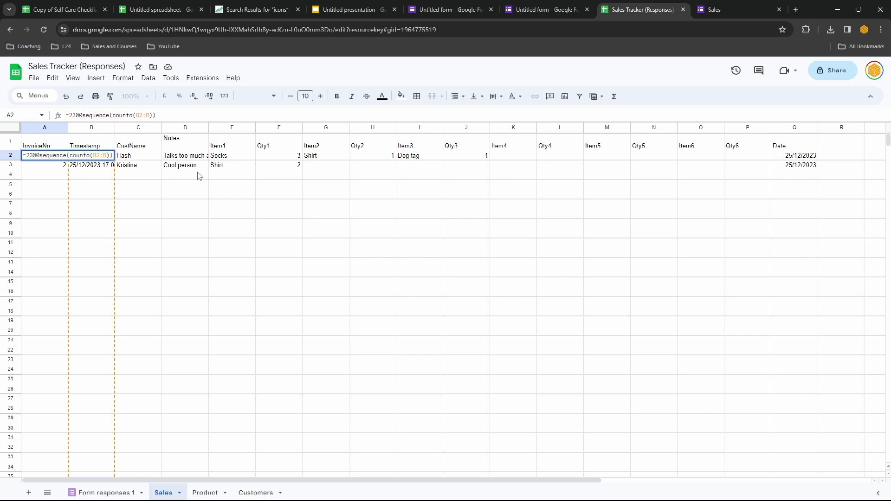
type("&")
key("Return")
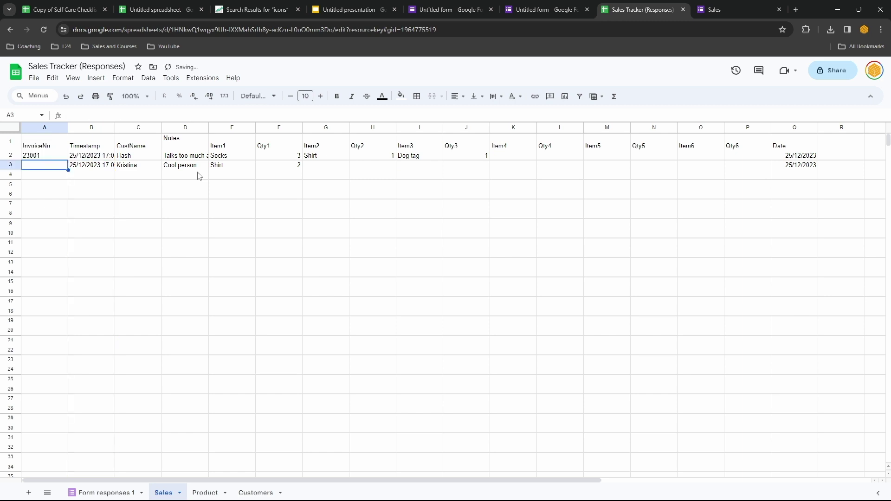
key("Up")
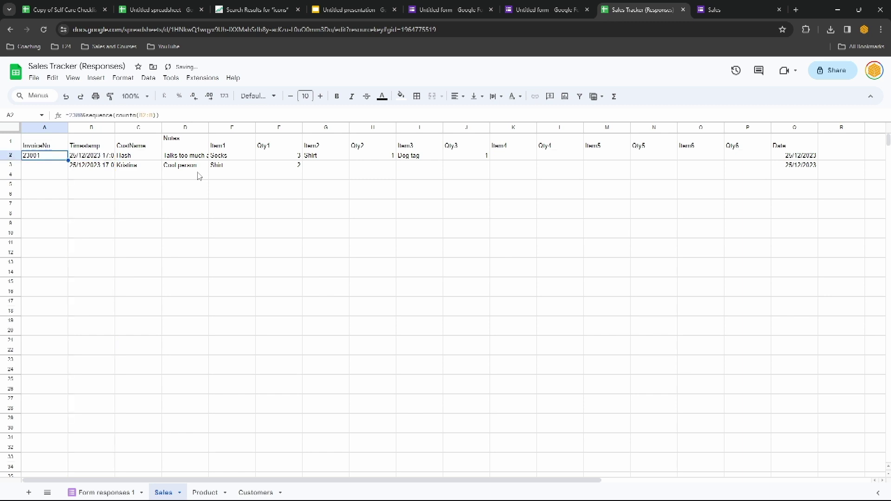
key("Return")
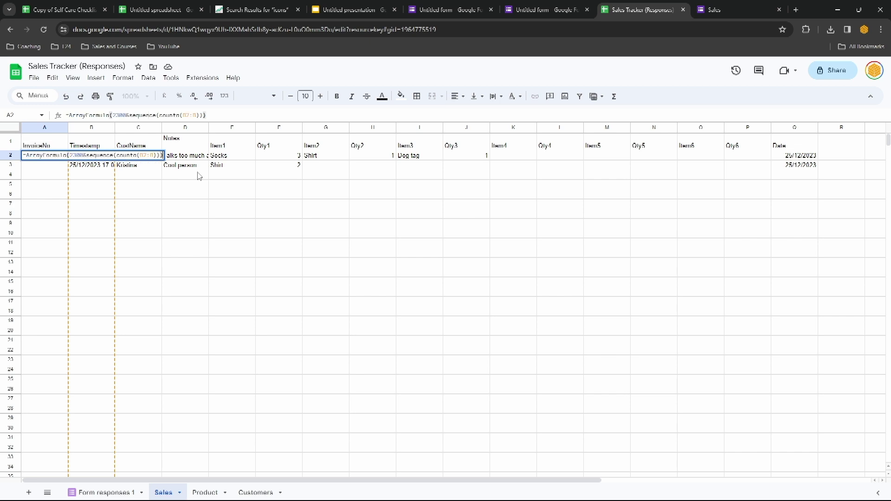
key("Return")
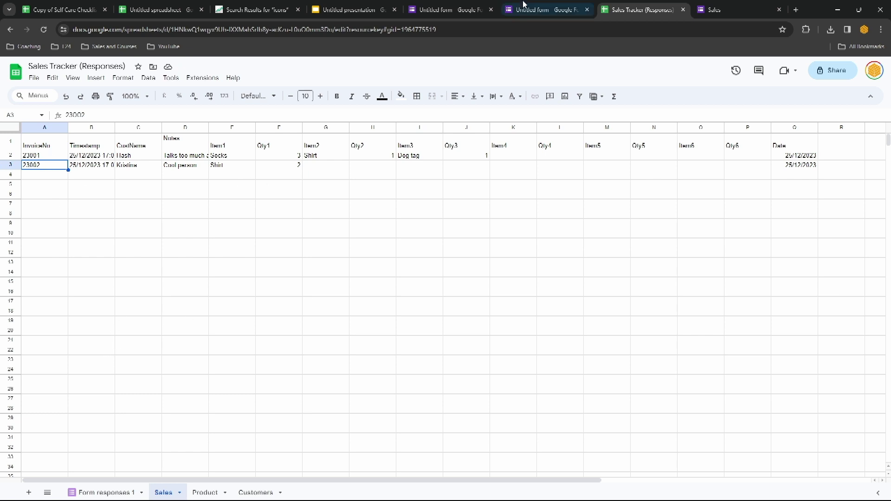
Step: Change the B1 import to the open-ended range 'Form responses 1'!A1:P
left_click(91, 493)
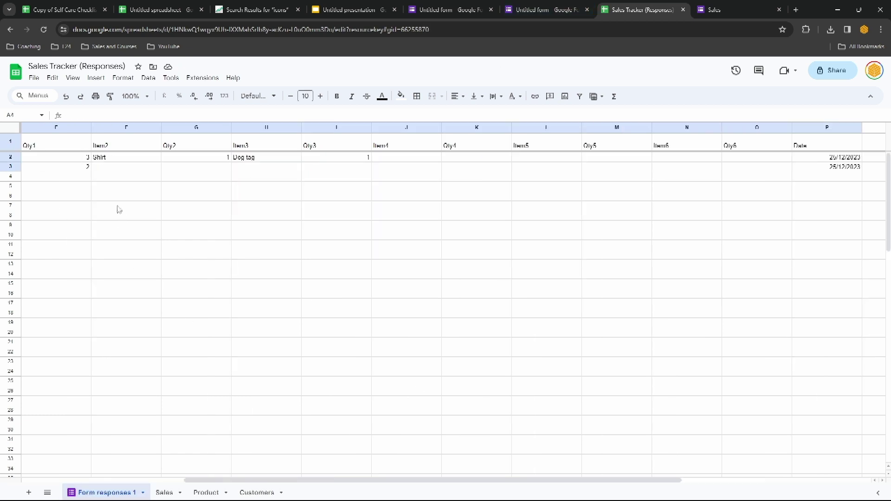
type("25/12/2023 17:07:42")
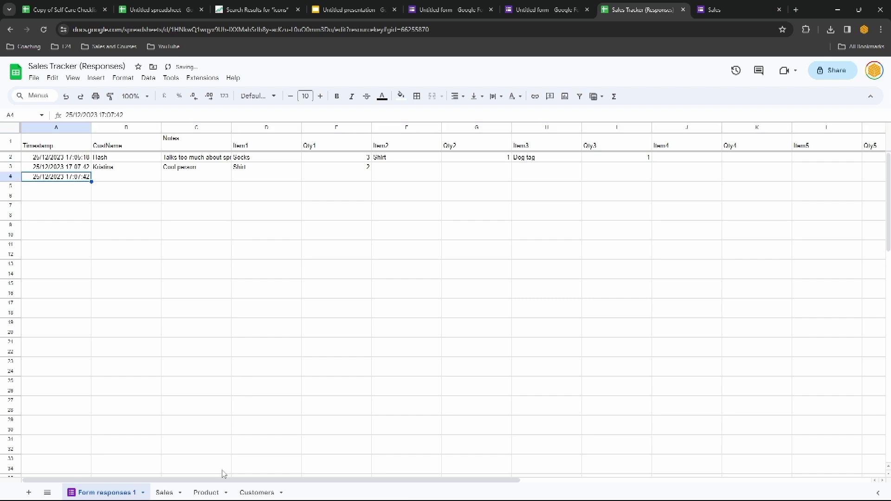
left_click(164, 493)
left_click(92, 142)
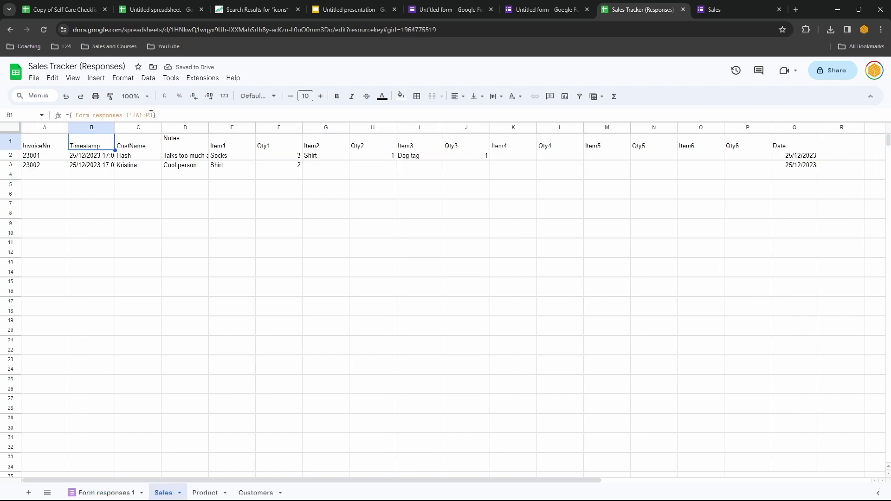
left_click(141, 115)
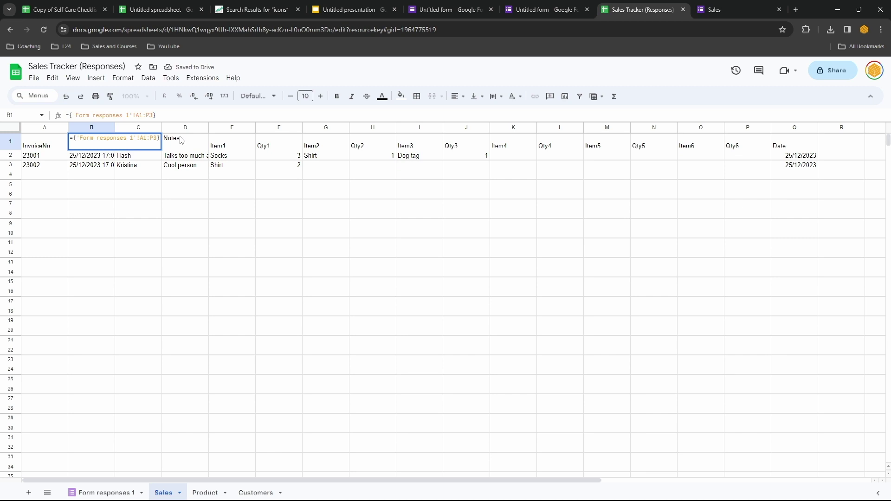
key("BackSpace")
key("Return")
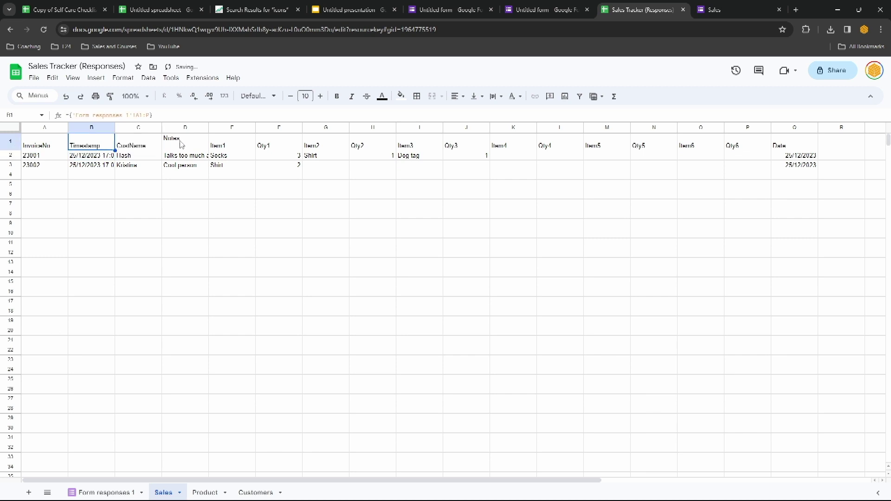
Step: Add a test response row, confirm invoice 23003 appears in Sales, then delete it
left_click(100, 492)
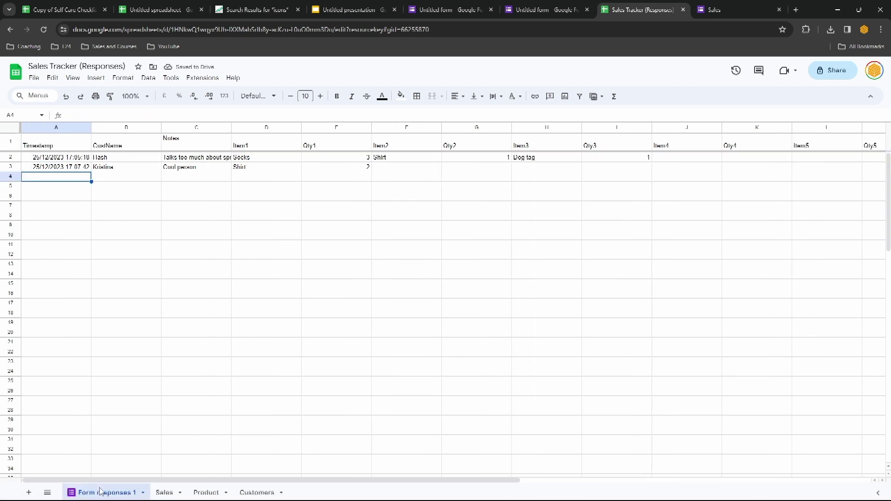
type("25/12/2023 17:07:42")
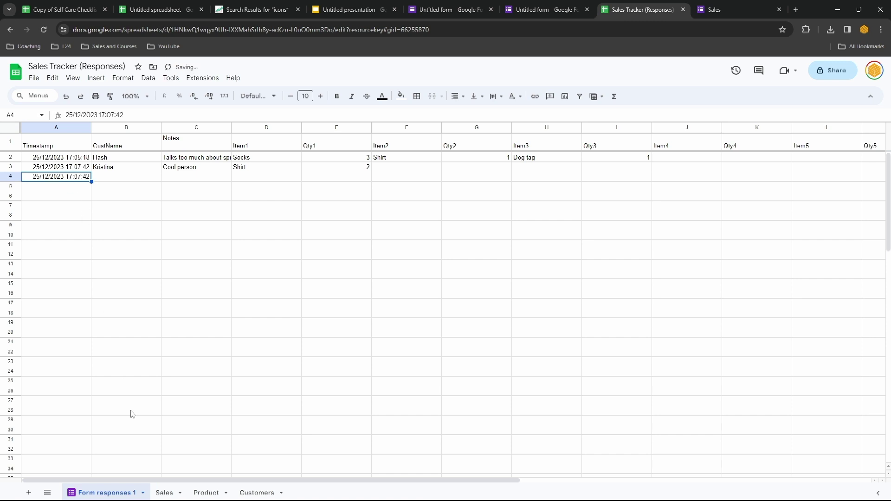
left_click(164, 491)
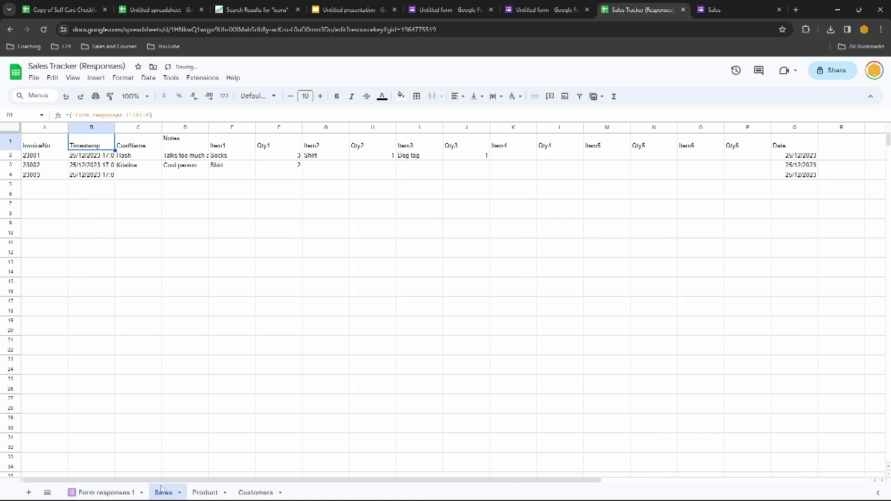
left_click(85, 173)
left_click(51, 178)
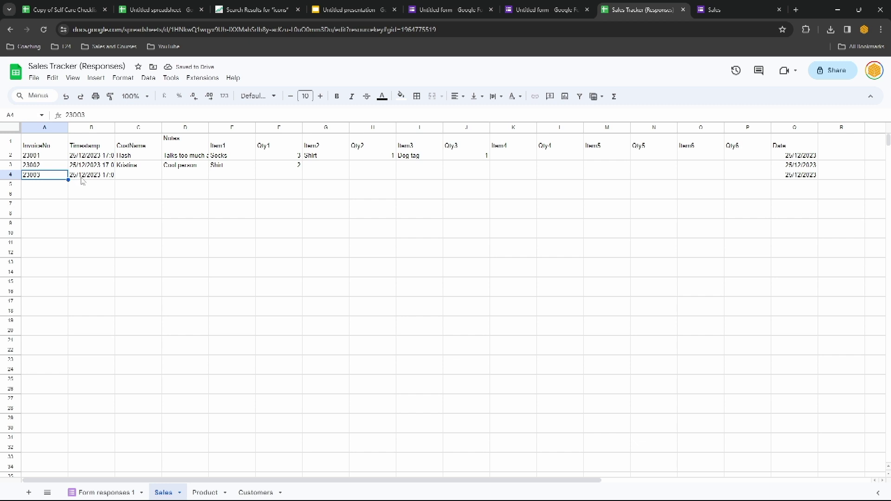
left_click(112, 492)
key("Delete")
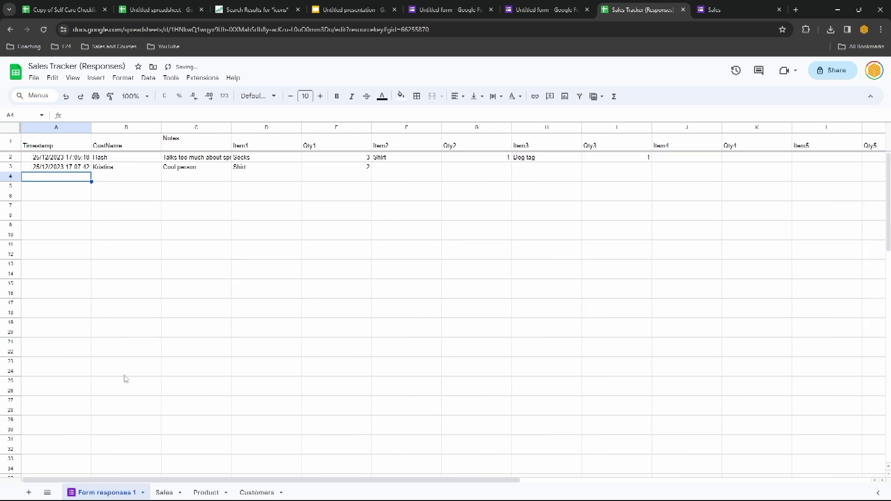
left_click(168, 492)
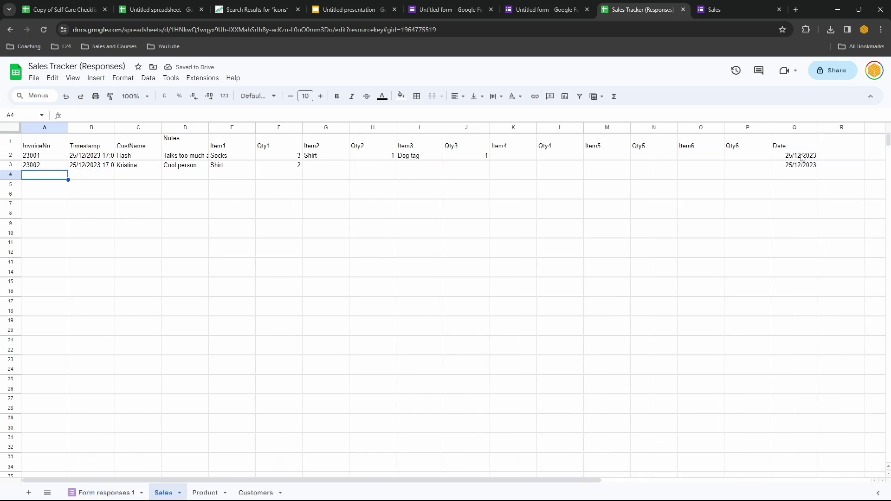
left_click(828, 143)
Step: Add CustAddress in R1 and ItemPrice1 in S1 as new headers
type("Cus")
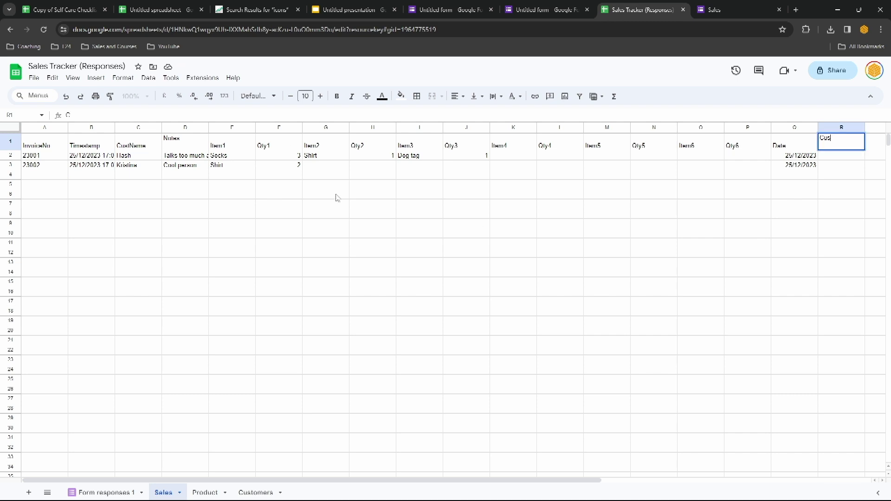
type("tAddress")
key("Tab")
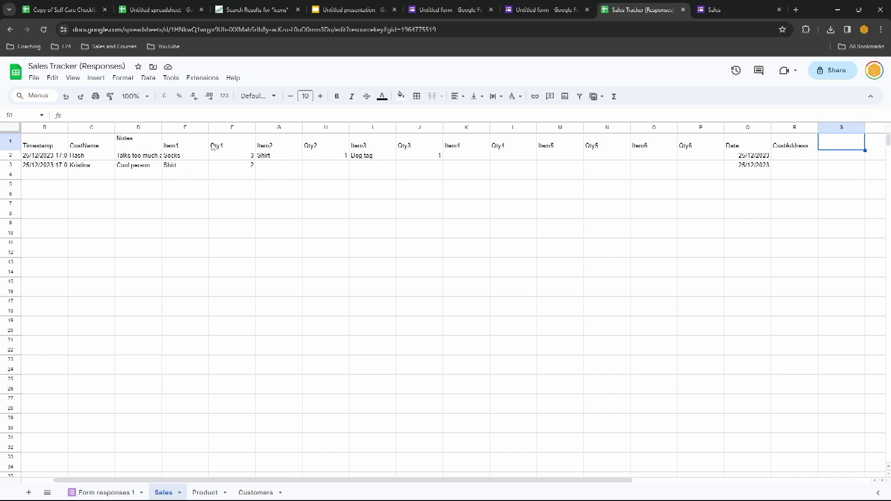
type("Item#")
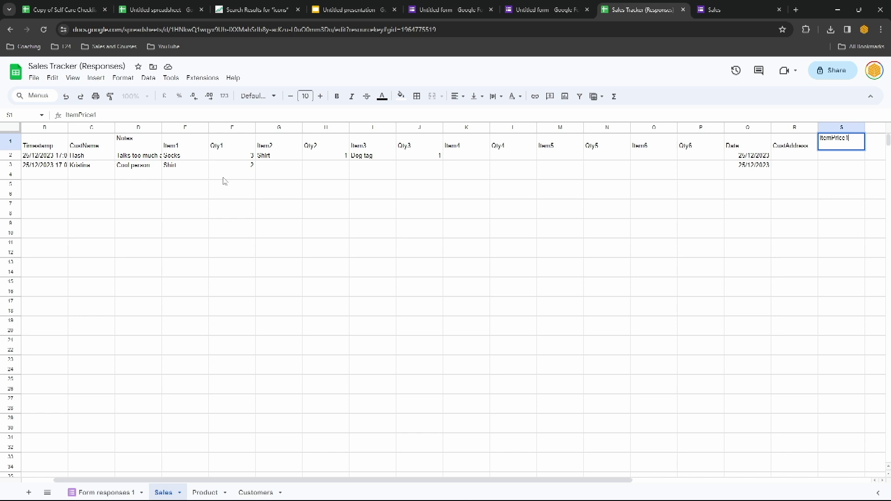
key("Return")
Step: List Total1, ItemPrice2 and Total2 below ItemPrice1 in column S
scroll(210, 185, "right", 5)
left_click(464, 148)
left_click(464, 157)
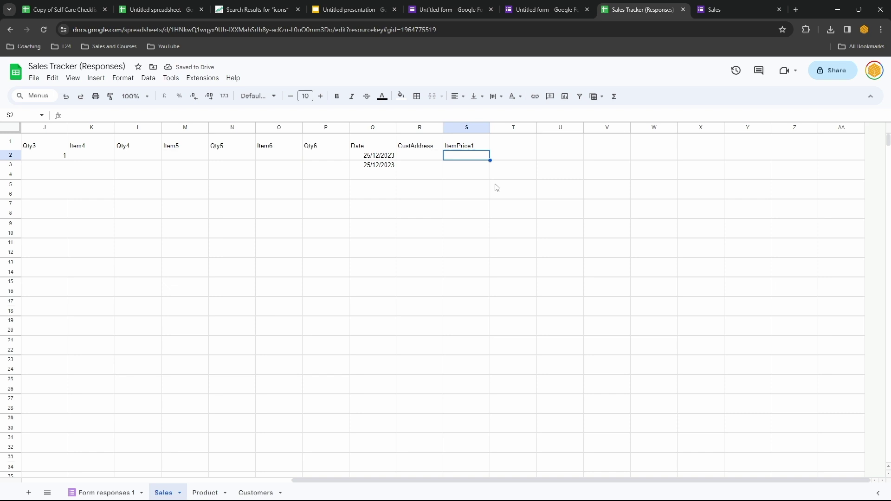
type("Total1")
key("Return")
type("ItemPrice1")
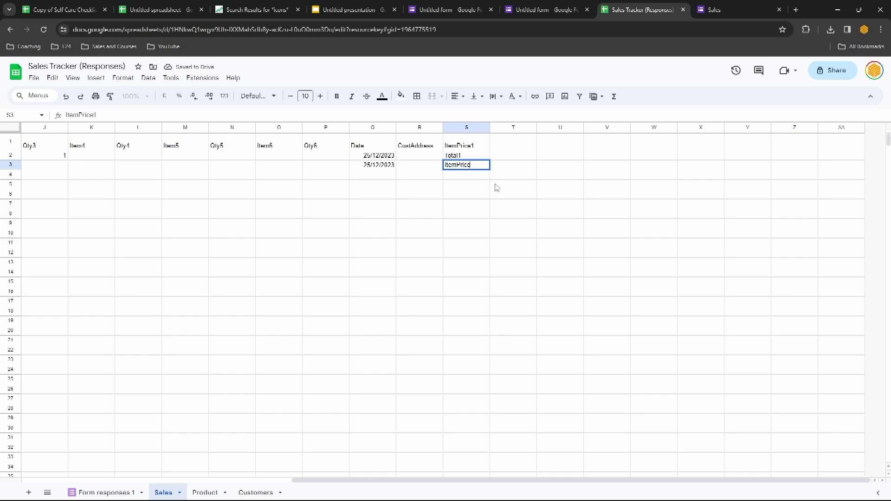
type("2")
key("Return")
type("Total2")
key("Return")
key("ctrl+Up")
Step: Extend the ItemPrice/Total labels down to Total6 and clear the surplus ones
key("ctrl+shift+Down")
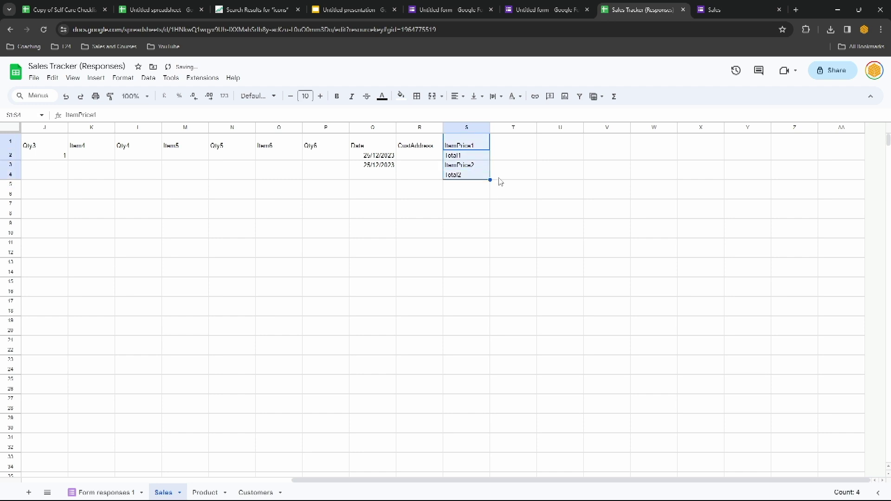
left_click_drag(490, 180, 490, 336)
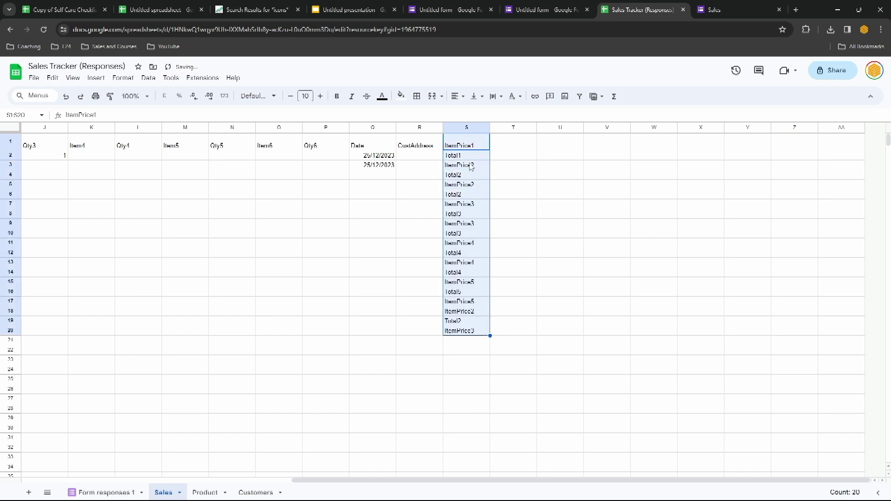
left_click_drag(473, 145, 491, 339)
left_click(465, 262)
key("ctrl+shift+Down")
key("Delete")
Step: Copy the twelve labels and paste them transposed across row 1 starting at S1
left_click(516, 268)
left_click(469, 146)
left_click(470, 253, "shift")
key("ctrl+c")
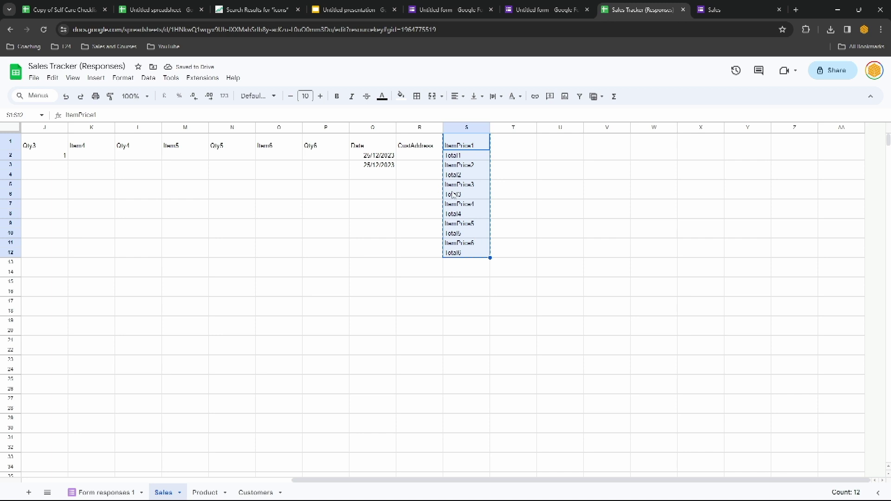
left_click(52, 78)
mouse_move(79, 176)
left_click(255, 261)
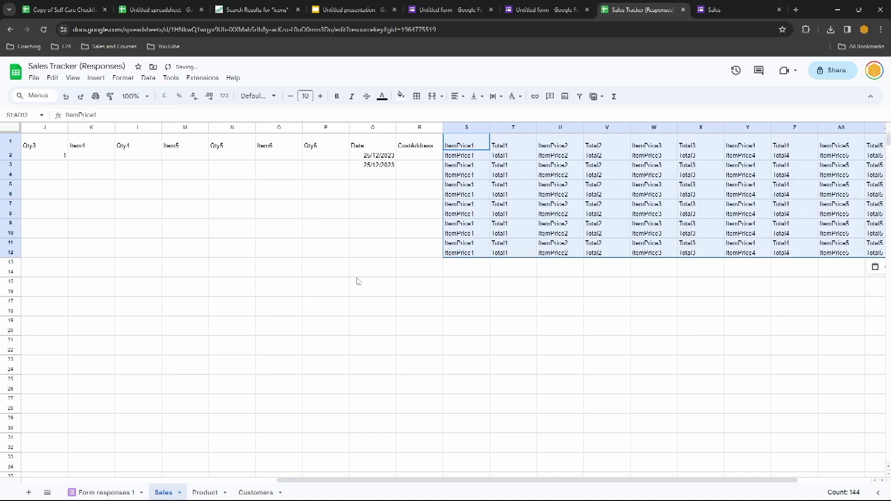
Step: Delete the leftover labels in S2:AD12, keeping only the row-1 headers
left_click(474, 297)
left_click(460, 155)
key("ctrl+shift+Right")
key("ctrl+shift+Down")
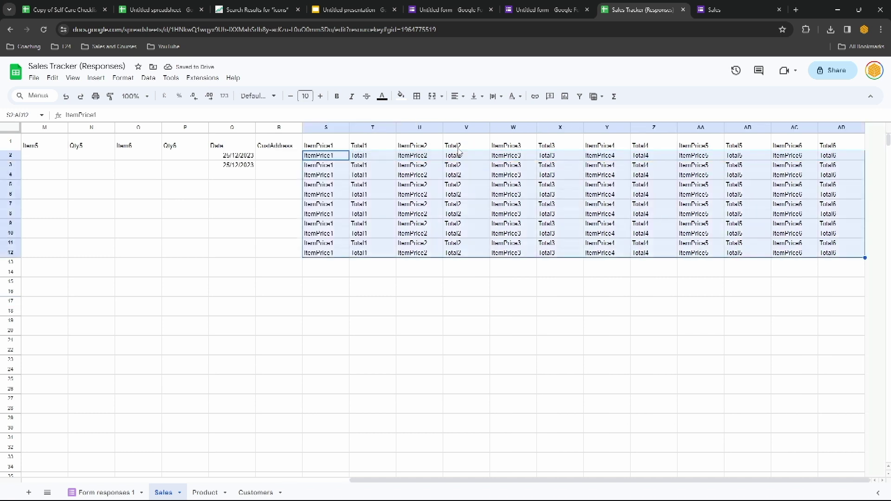
key("Delete")
key("Up")
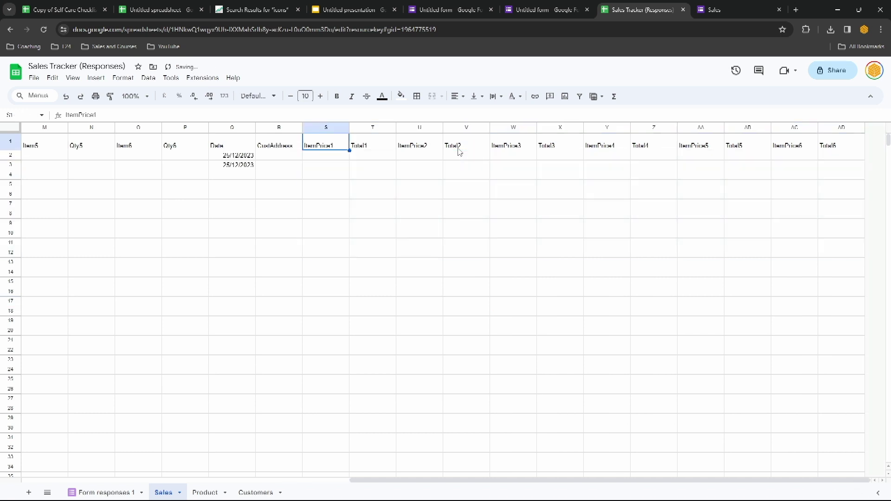
key("Down")
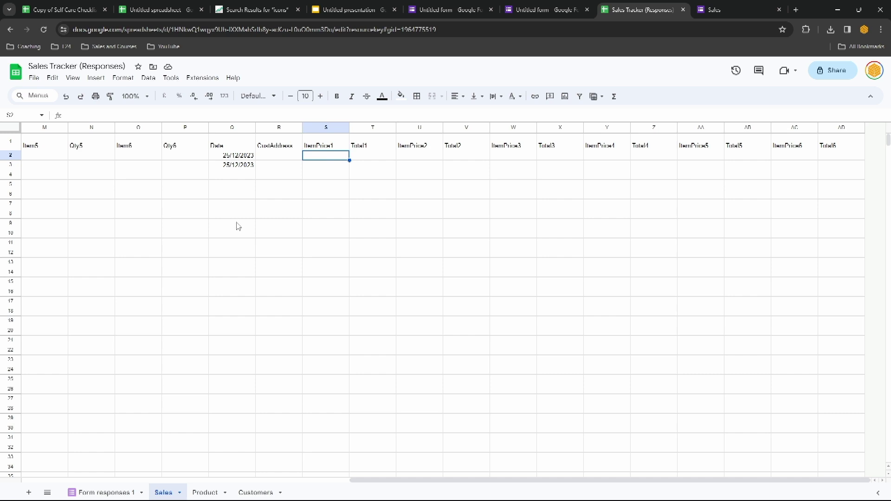
scroll(235, 230, "left", 6)
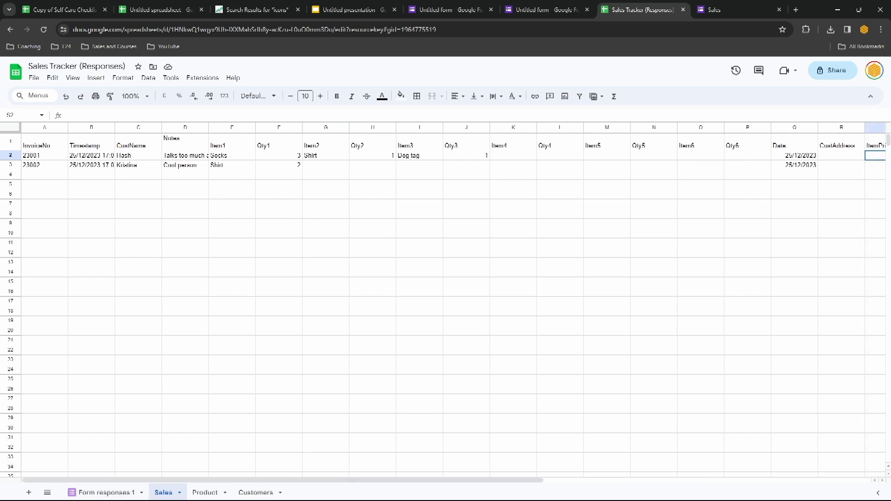
Step: On the Product sheet, enter Product and Price headers and the items Socks, Shirt, Dog tag, Necklace
left_click(204, 492)
type("Product")
key("Tab")
type("Price")
key("Return")
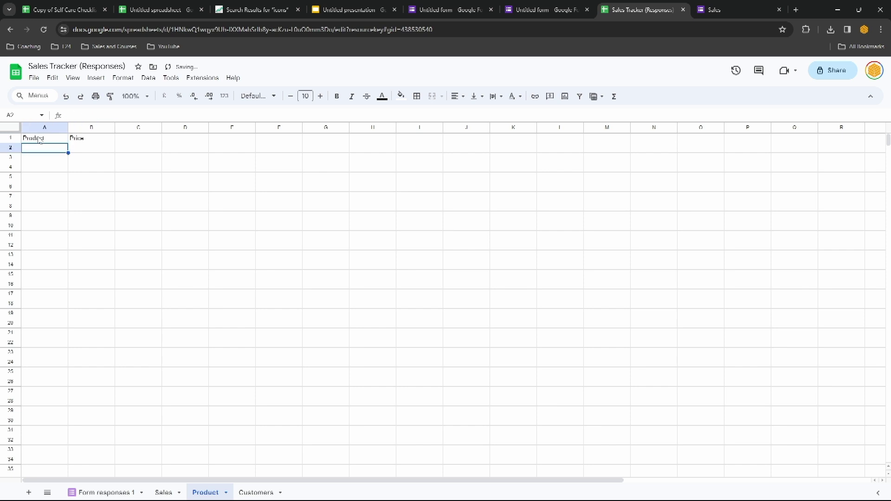
type("Socks")
key("Return")
type("shirt")
key("Return")
type("Dog tag")
key("Return")
type("Necklace")
key("Right")
key("Up")
key("Up")
key("Up")
Step: Enter the prices 10, 45, 10 and 20 for the four products
type("10")
key("Return")
type("45")
key("Return")
type("10")
key("Return")
type("20")
key("Return")
Step: In Sales cell S2, look up Item1's price with =vlookup(Item1,Product!$A$2:$B$5,2,0)
left_click(163, 492)
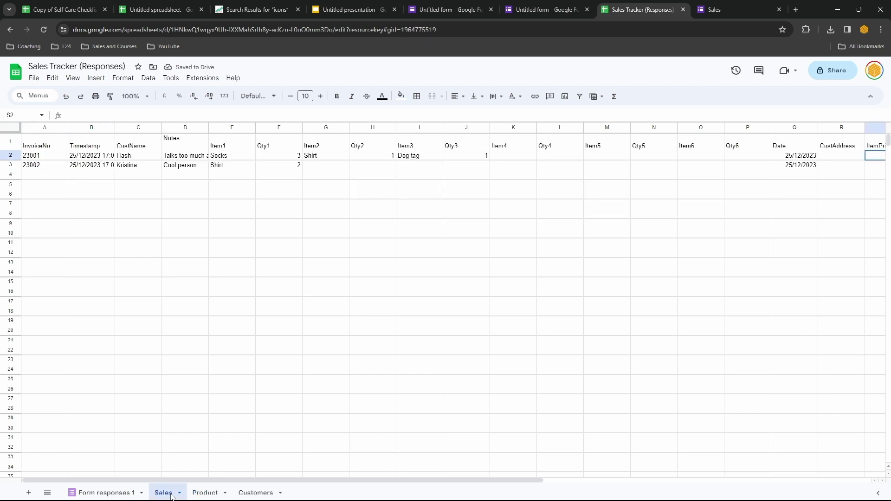
scroll(658, 159, "right", 5)
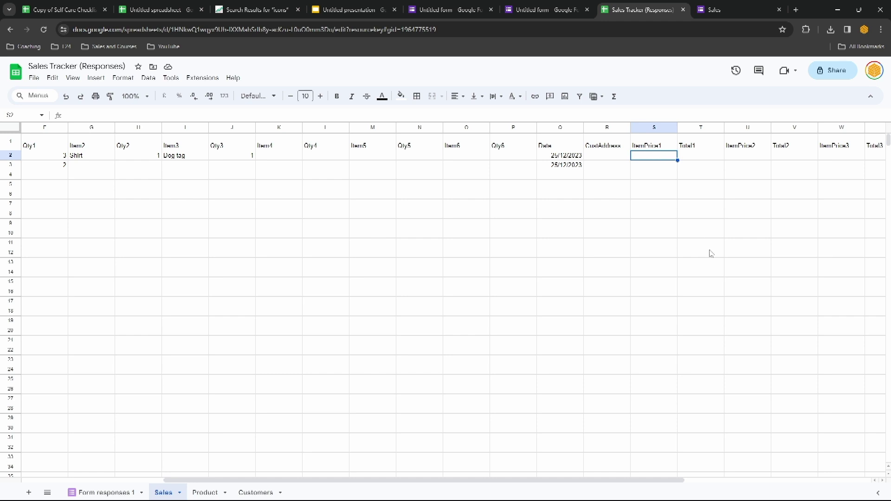
type("=vlookup(")
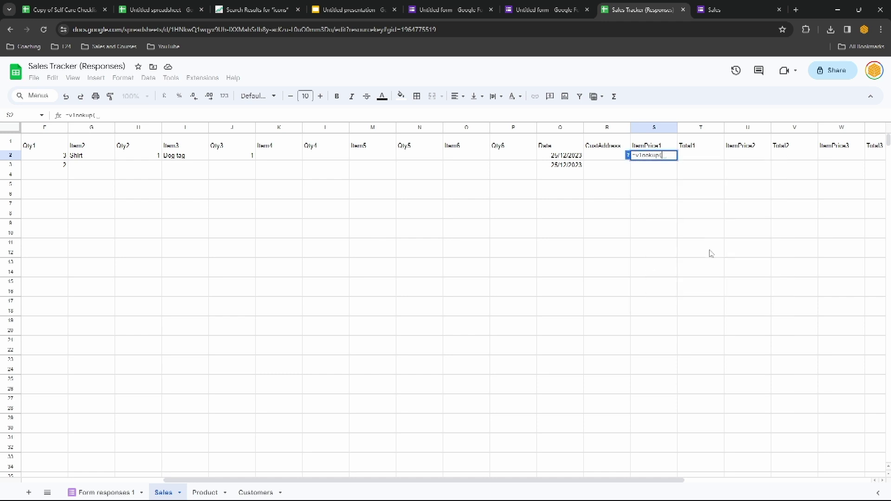
scroll(193, 240, "left", 5)
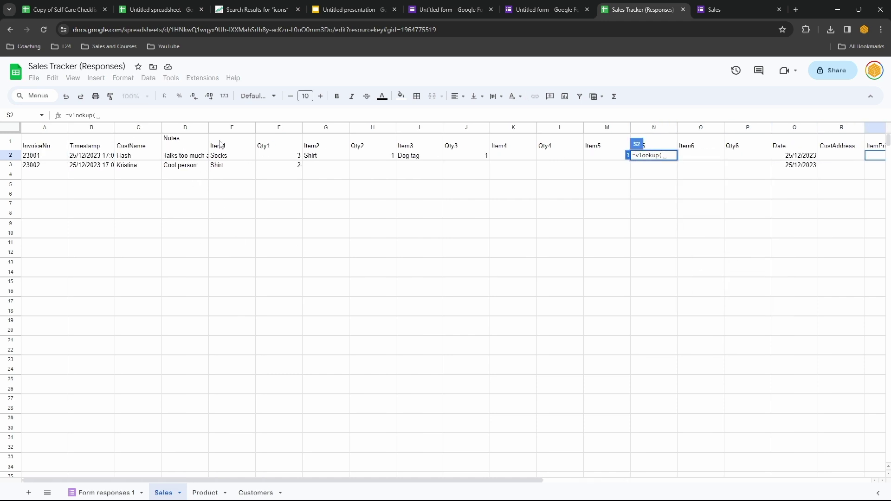
left_click(221, 157)
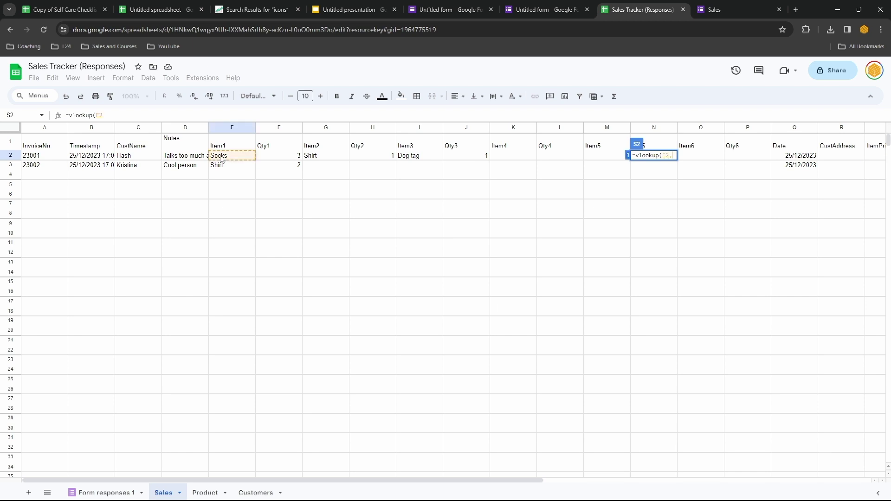
type(",")
left_click(204, 492)
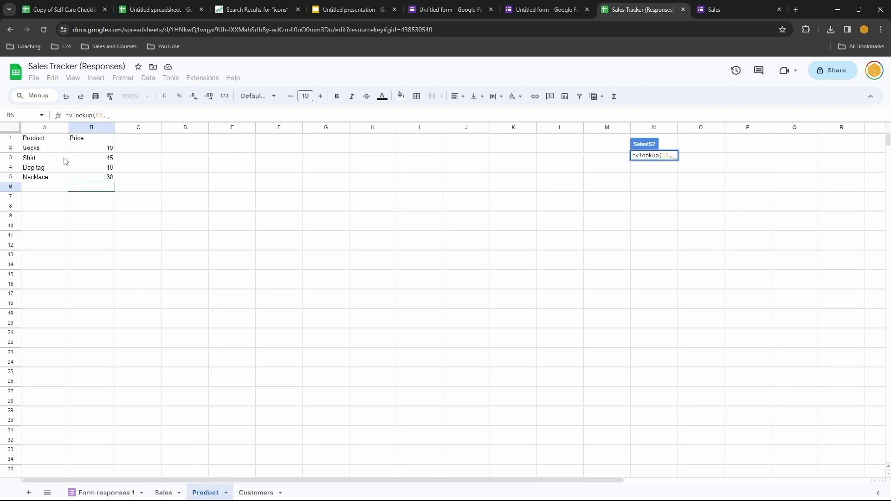
left_click_drag(51, 150, 94, 181)
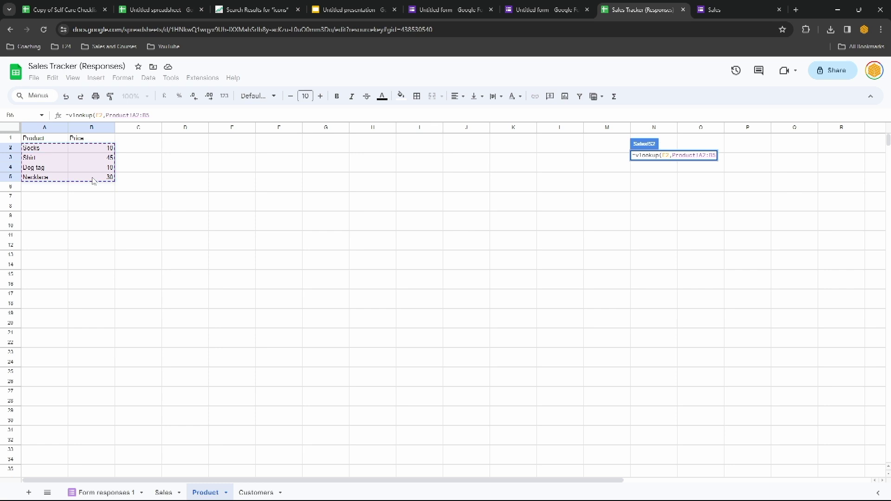
key("F4")
type(",2,0)")
key("Return")
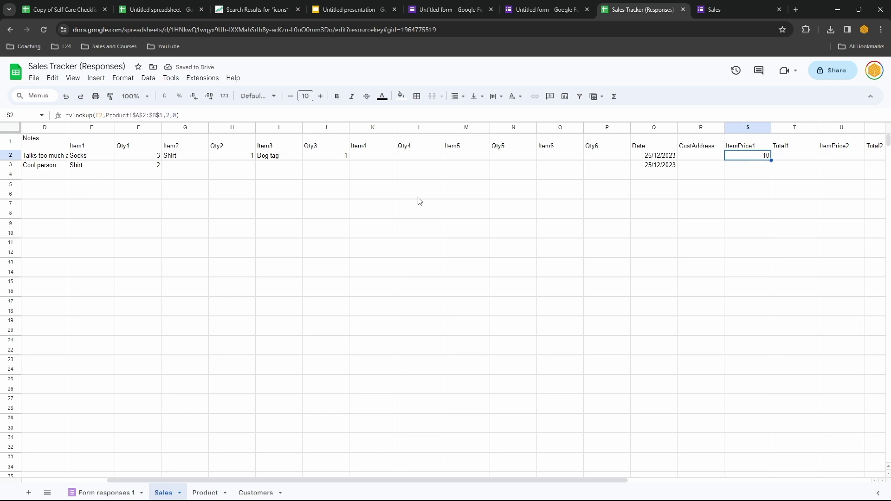
Step: Copy the ItemPrice1 lookup formula into the ItemPrice2 through ItemPrice6 cells
scroll(419, 201, "right", 6)
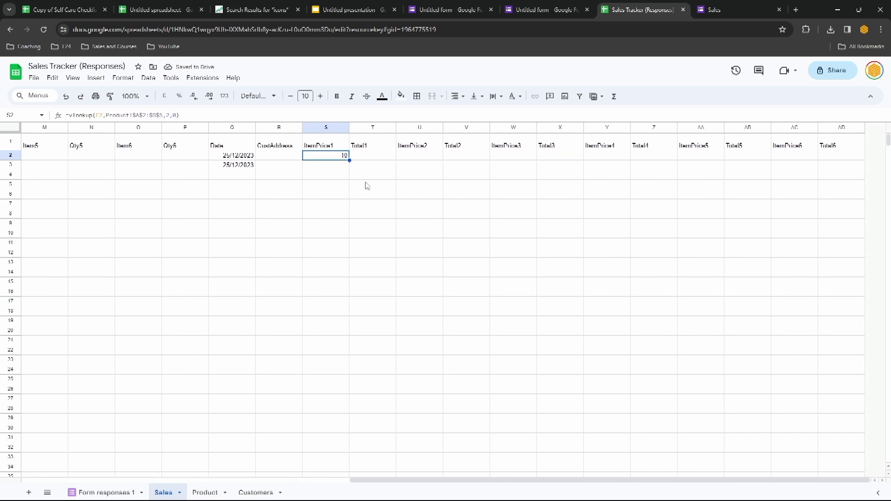
scroll(364, 192, "left", 8)
scroll(363, 200, "right", 5)
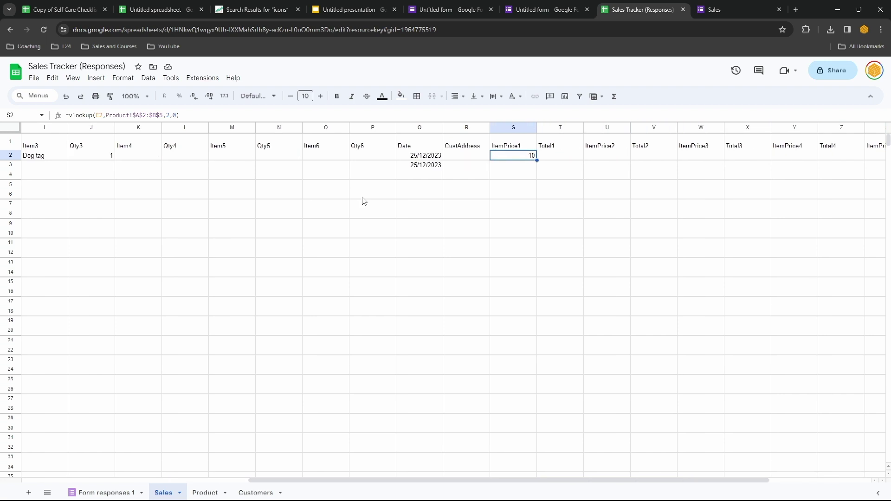
scroll(363, 201, "right", 3)
key("ctrl+c")
left_click(414, 157)
key("ctrl+v")
left_click(511, 157)
key("ctrl+v")
left_click(589, 155)
key("ctrl+v")
left_click(719, 156)
key("ctrl+v")
left_click(794, 156)
key("ctrl+v")
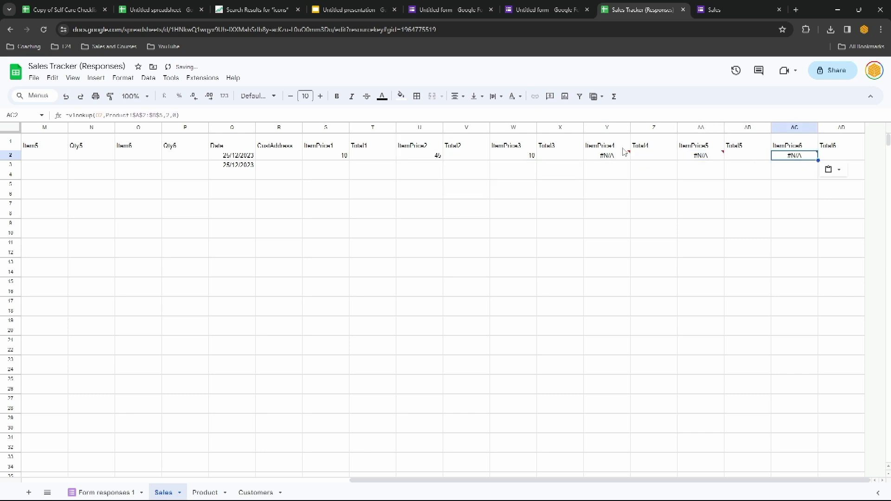
Step: Wrap the S2 lookup in IFNA so missing items stay blank, and paste it across the ItemPrice cells
left_click(337, 158)
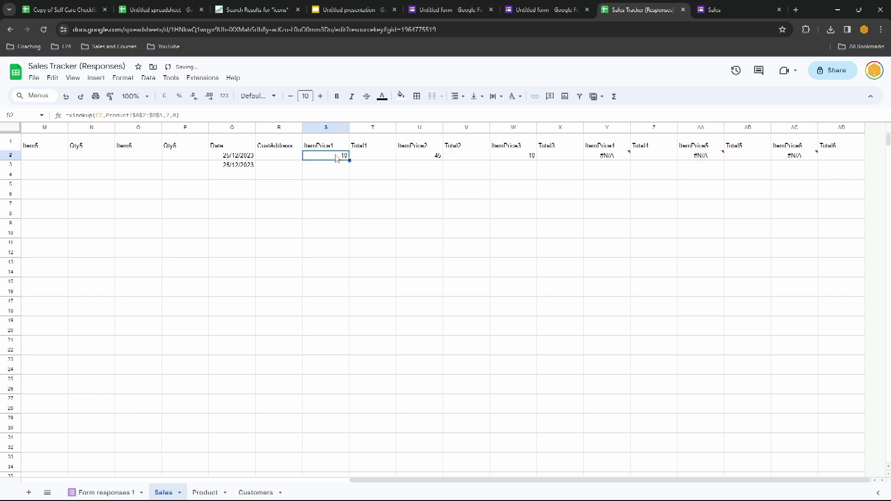
double_click(308, 156)
type("ifna(")
key("End")
type(")")
left_click(419, 156)
key("ctrl+v")
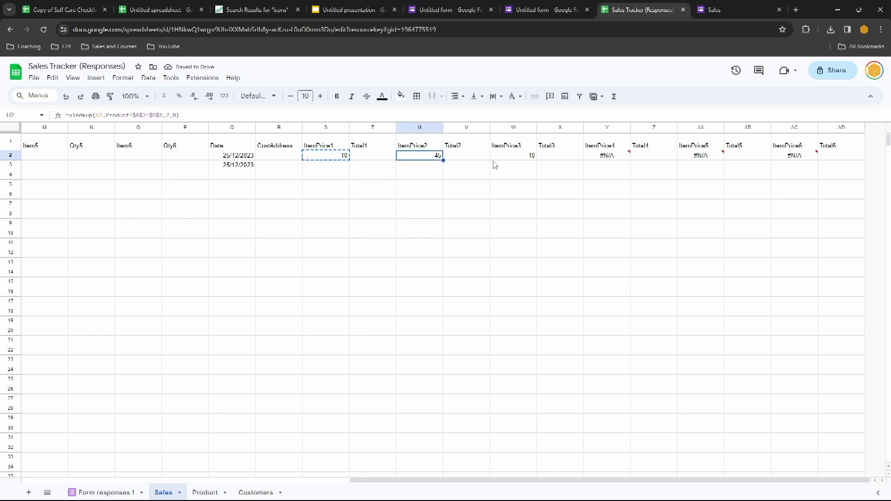
left_click(607, 156)
key("ctrl+v")
left_click(794, 156)
key("ctrl+v")
left_click(514, 156)
key("ctrl+v")
left_click_drag(325, 156, 817, 156)
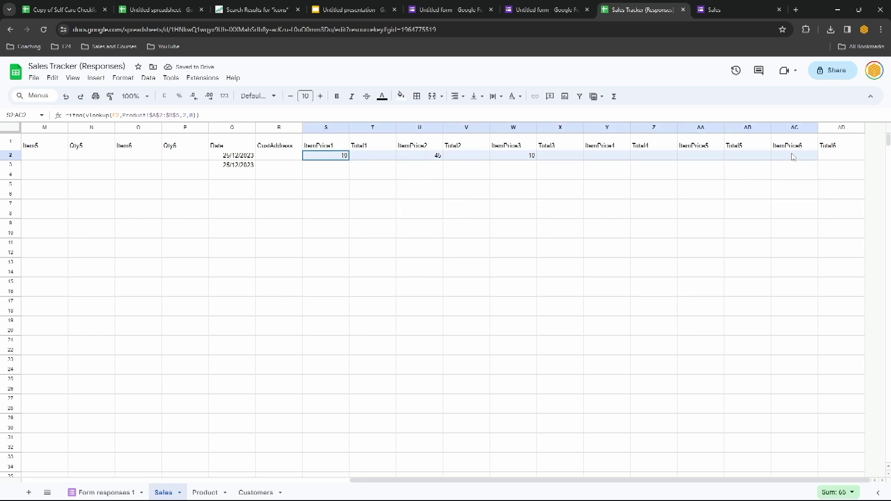
left_click(352, 158)
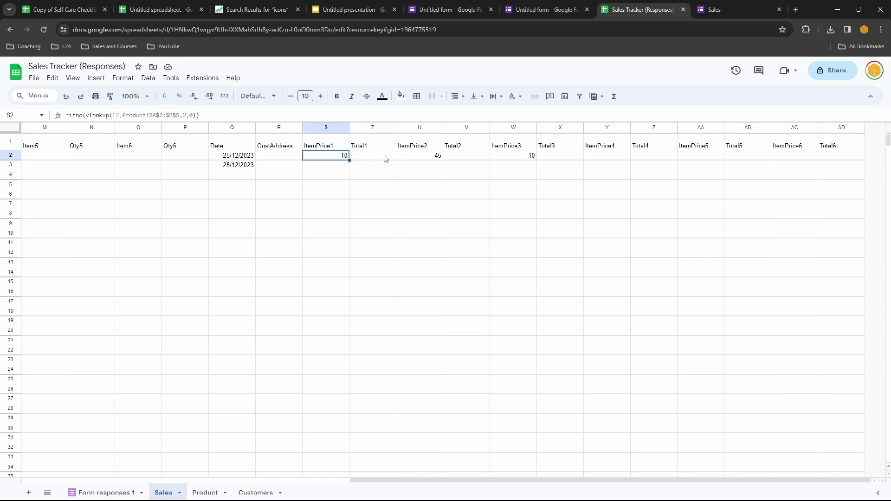
Step: Enter Total1 in T2 as ItemPrice1 times Qty1 (=S2*F2)
type("=")
left_click(329, 157)
type("*")
scroll(281, 187, "left", 10)
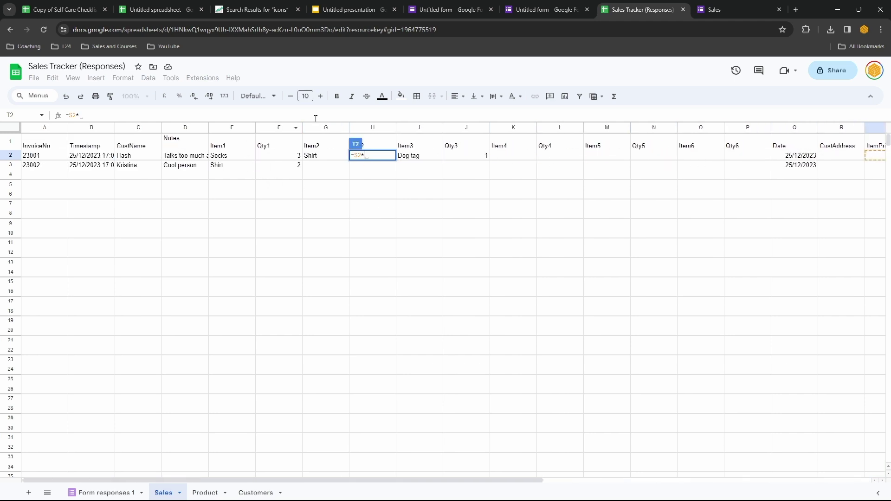
left_click(281, 159)
key("Return")
Step: Paste the Total formula into the other Total cells and fill the price and total formulas down
scroll(279, 167, "right", 10)
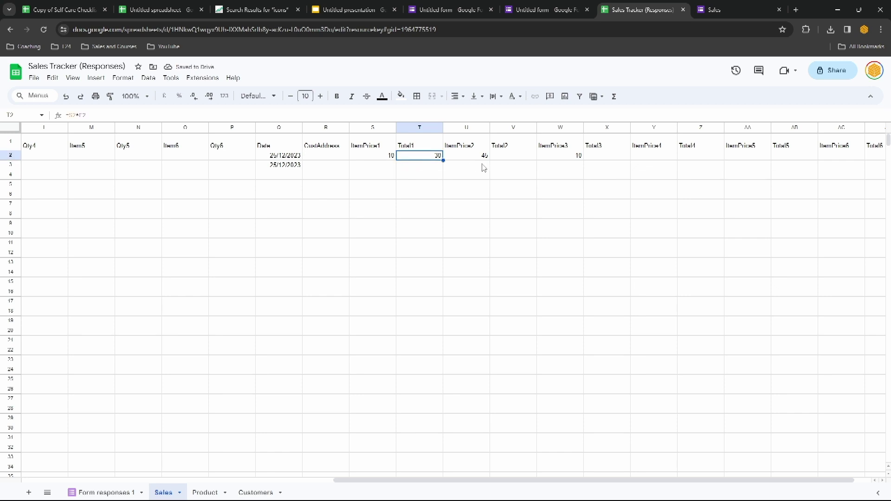
left_click(512, 157)
key("ctrl+v")
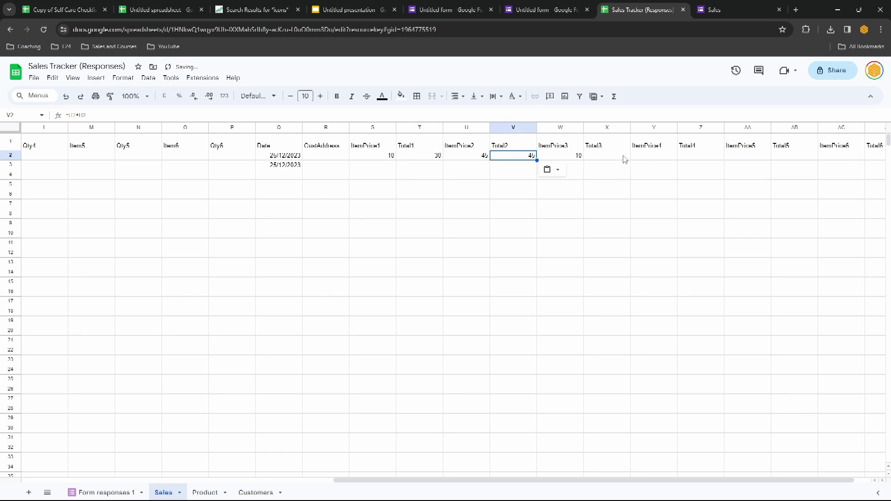
left_click(624, 157)
key("ctrl+v")
scroll(357, 245, "left", 10)
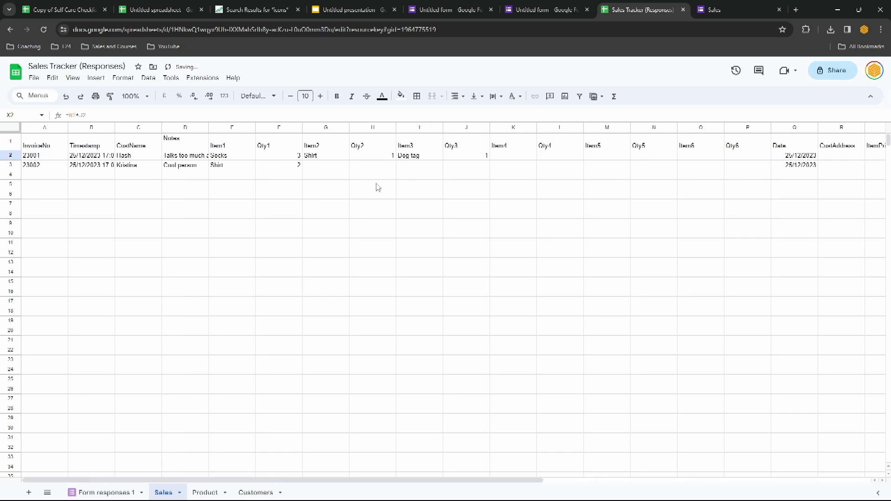
scroll(378, 181, "right", 10)
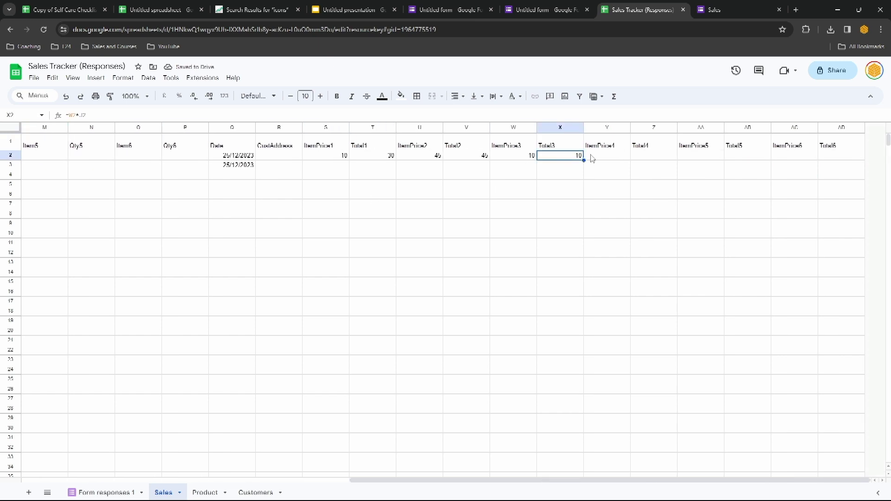
left_click(654, 157)
key("ctrl+v")
left_click(747, 156)
key("ctrl+v")
left_click(841, 156)
key("ctrl+v")
left_click_drag(332, 156, 854, 461)
Step: Rewrite the T2 Total1 formula as an IF that returns blank when F2 is empty
left_click(432, 184)
left_click(346, 157)
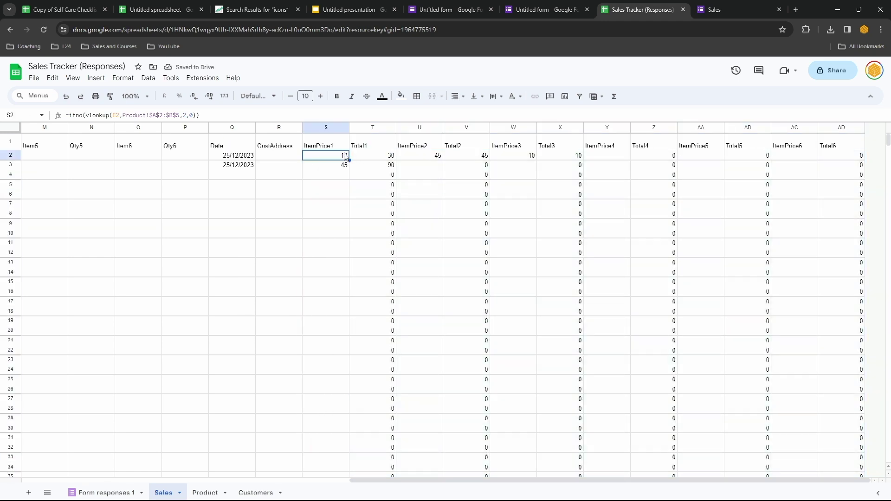
left_click(372, 155)
type("=S2*F2")
scroll(316, 242, "left", 2)
scroll(316, 243, "right", 2)
type("1+(F2=\"\",")
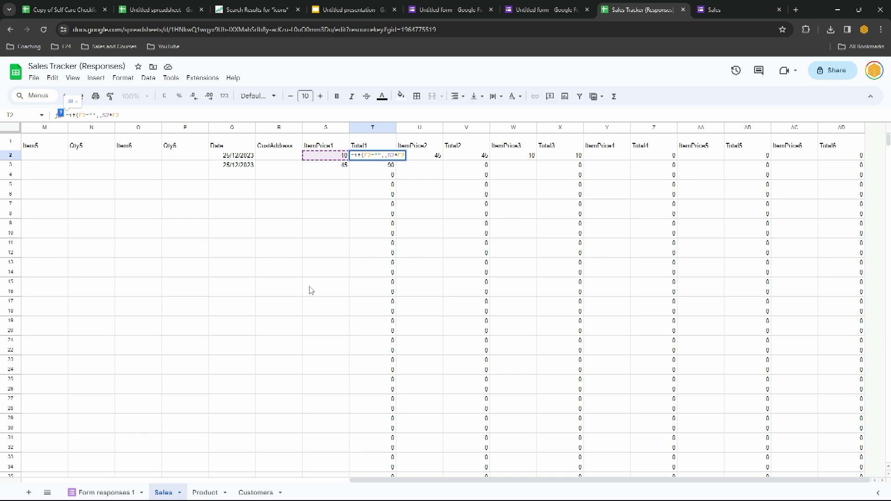
key("Return")
Step: Copy the new Total1 formula into V2, X2, Z2, AB2 and AD2
left_click(355, 156)
key("ctrl+c")
left_click(487, 155)
key("ctrl+v")
left_click(555, 156)
key("ctrl+v")
left_click(668, 156)
key("ctrl+v")
left_click(747, 156)
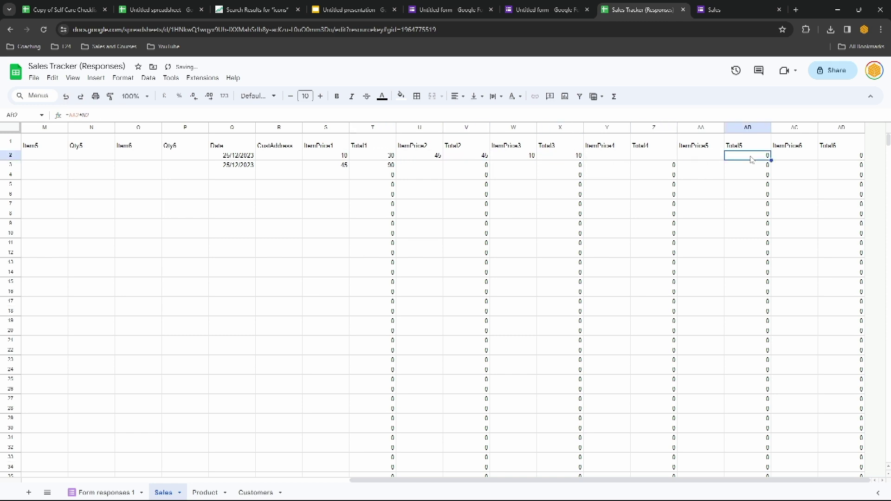
key("ctrl+v")
left_click(852, 155)
key("ctrl+v")
Step: Fill the row-2 formulas S2:AD2 down all the sales rows
left_click_drag(346, 157, 863, 385)
scroll(858, 186, "down", 5)
scroll(535, 294, "up", 5)
left_click(528, 226)
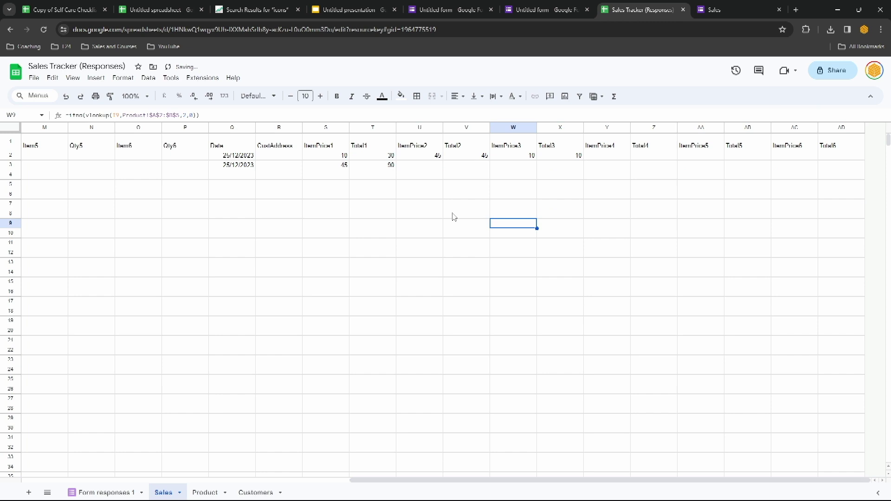
scroll(286, 244, "left", 6)
scroll(281, 251, "right", 3)
Step: On the Customers sheet, enter the CustName and CustAddress headers
left_click(549, 164)
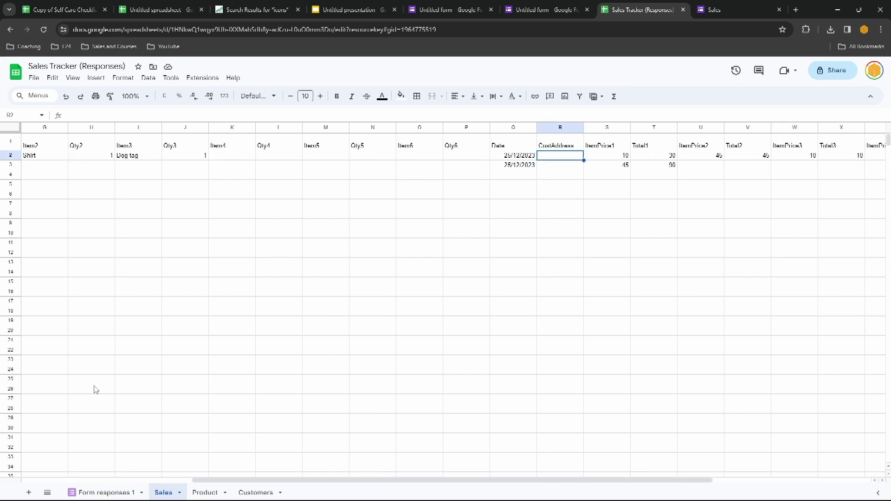
left_click(256, 492)
type("CustName")
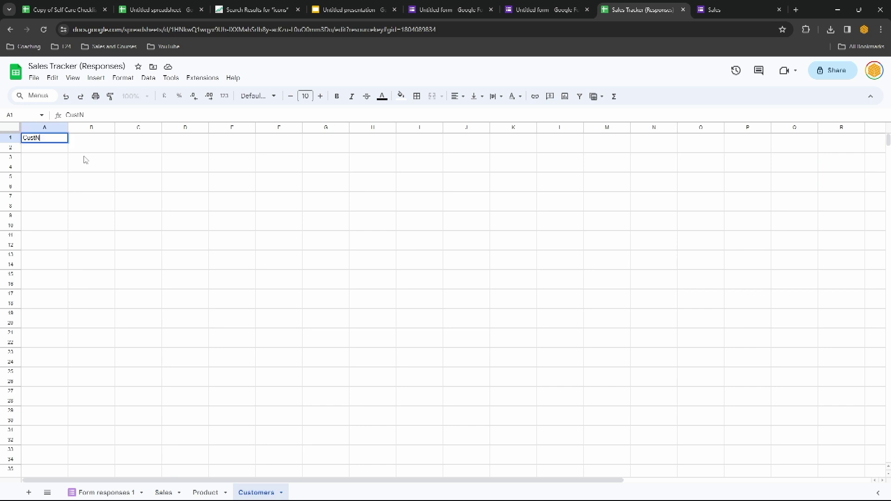
key("Tab")
type("CustAddress")
Step: Enter the first customer's address and break it onto two lines
type("51 Vlookup Street, New Zealand")
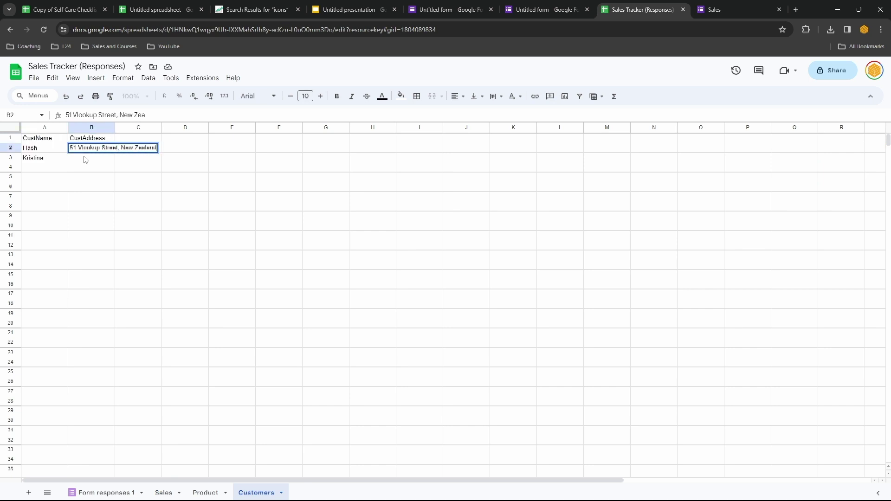
left_click(85, 160)
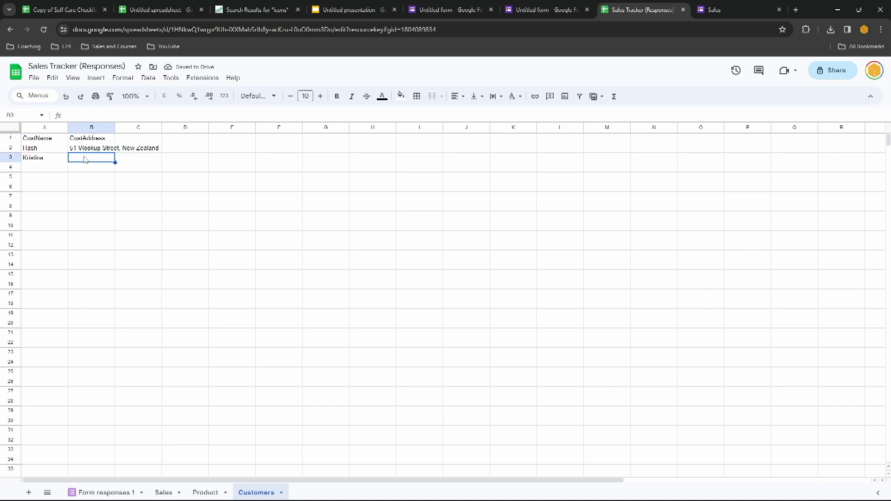
type("100 Query Avenue, New Zealand")
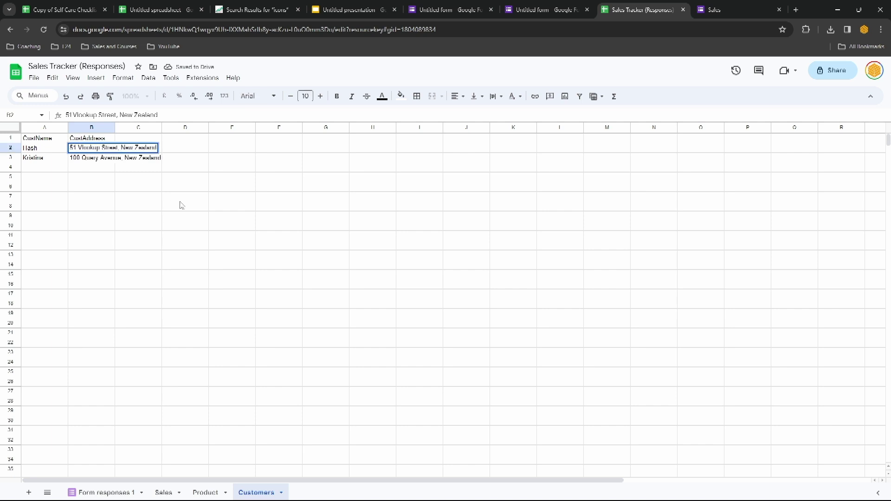
key("BackSpace")
key("BackSpace")
key("alt+Return")
key("Return")
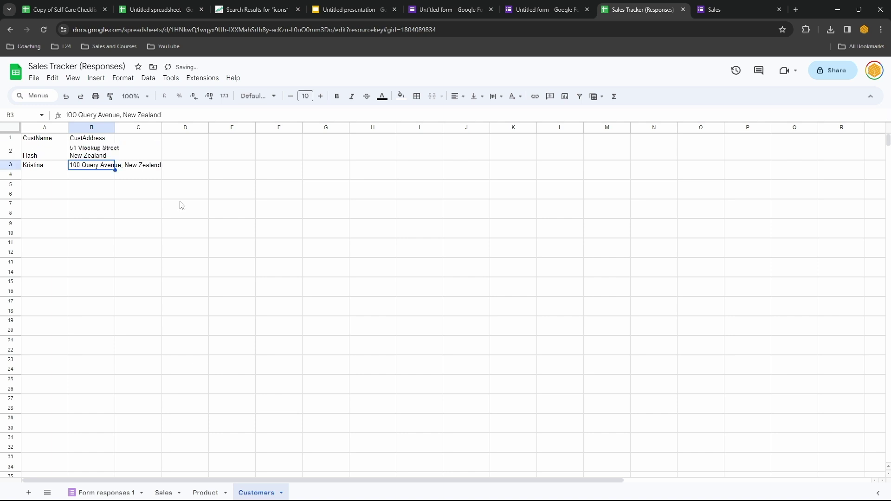
Step: Split the second customer's address onto two lines and make the header row bold
key("Return")
key("BackSpace")
key("alt+Return")
key("Return")
key("Up")
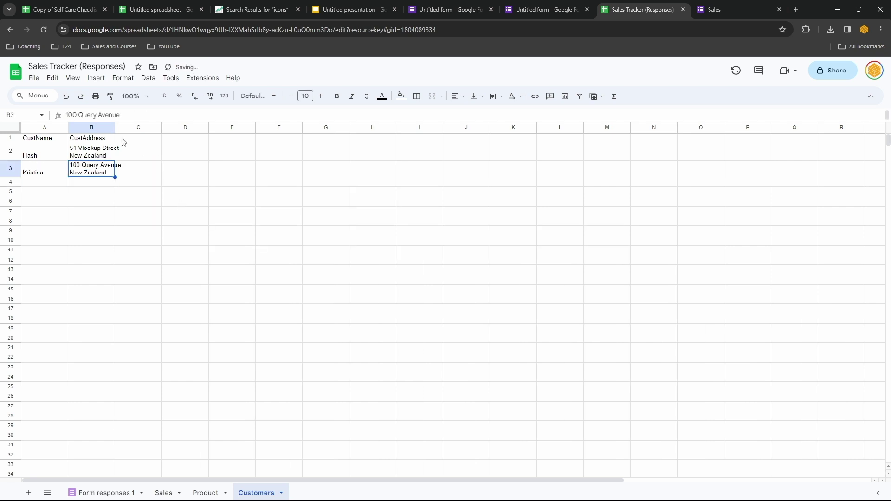
left_click_drag(88, 138, 42, 138)
key("ctrl+b")
left_click(177, 248)
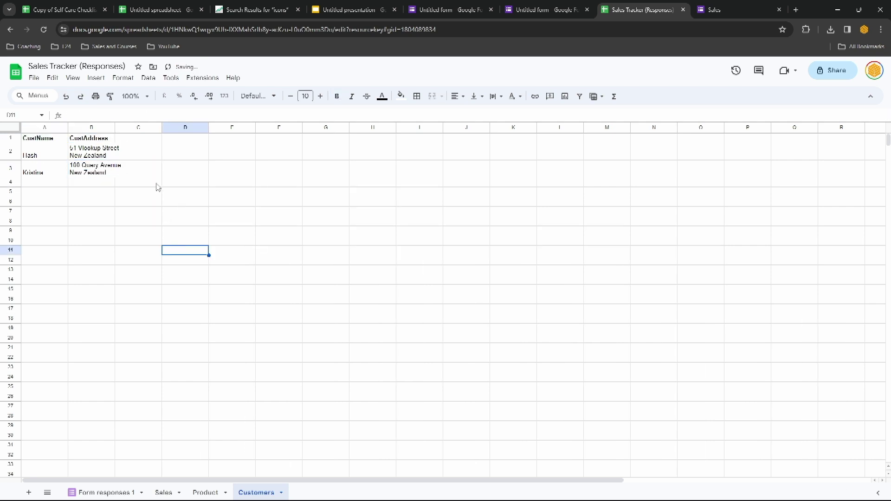
Step: Compare the invoice slide template against the Sales Tracker spreadsheet
left_click_drag(138, 138, 371, 153)
left_click(276, 367)
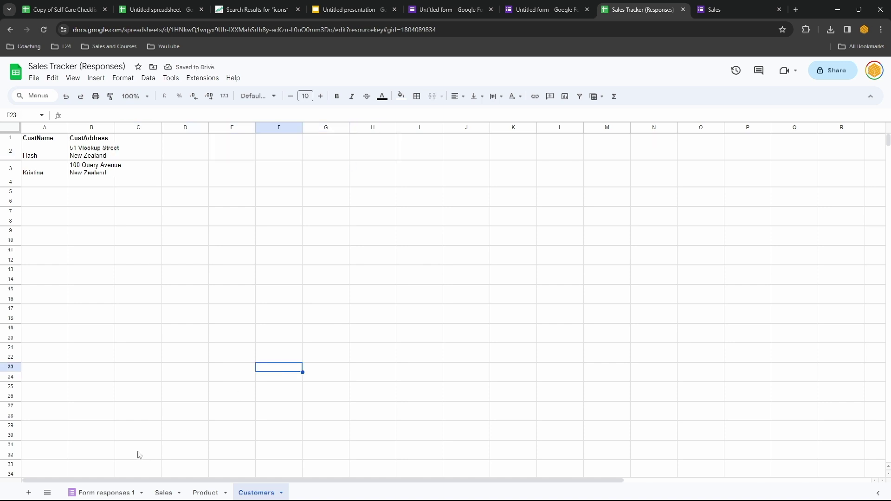
left_click(370, 7)
left_click(642, 10)
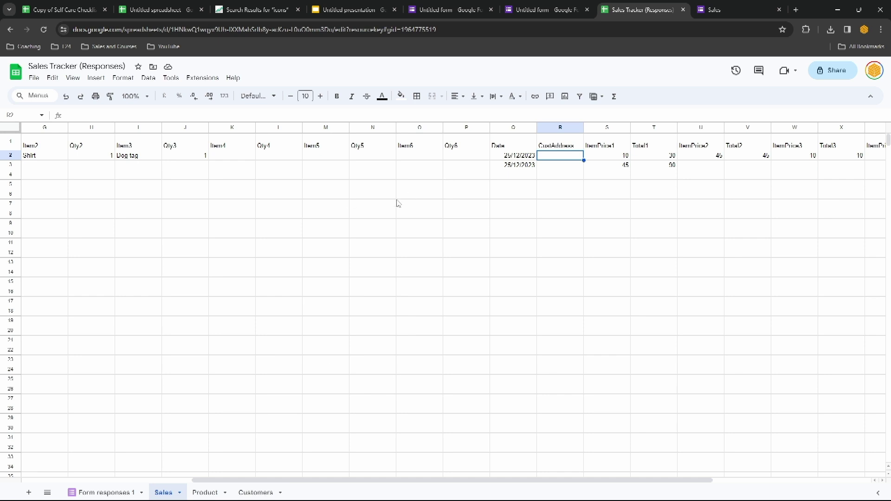
left_click(367, 9)
left_click(643, 6)
Step: Launch Document Studio from the Extensions menu and start a new workflow
left_click(202, 78)
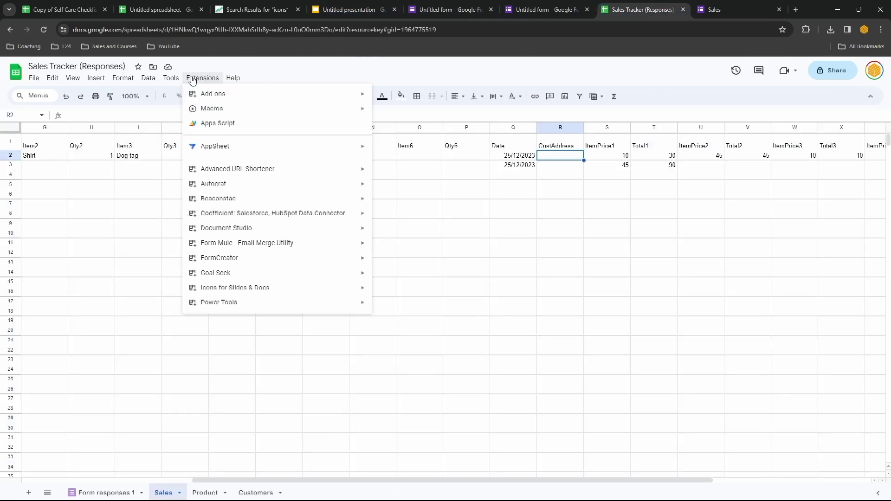
mouse_move(333, 242)
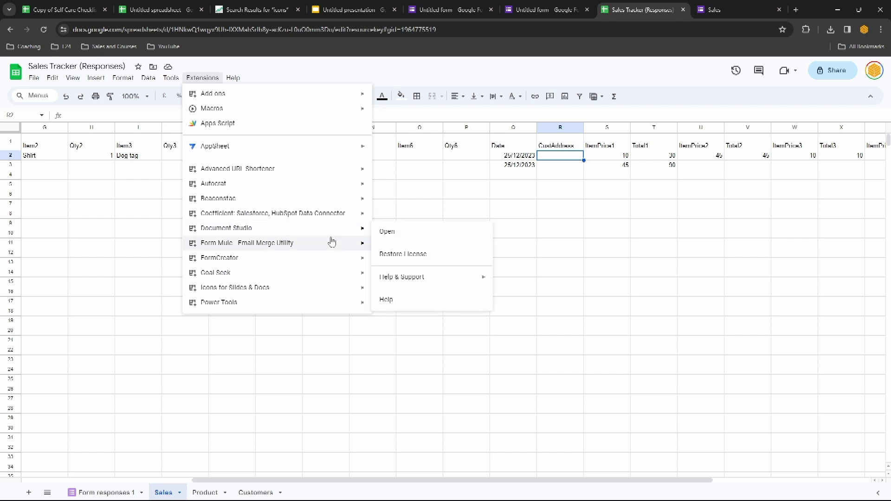
left_click(401, 237)
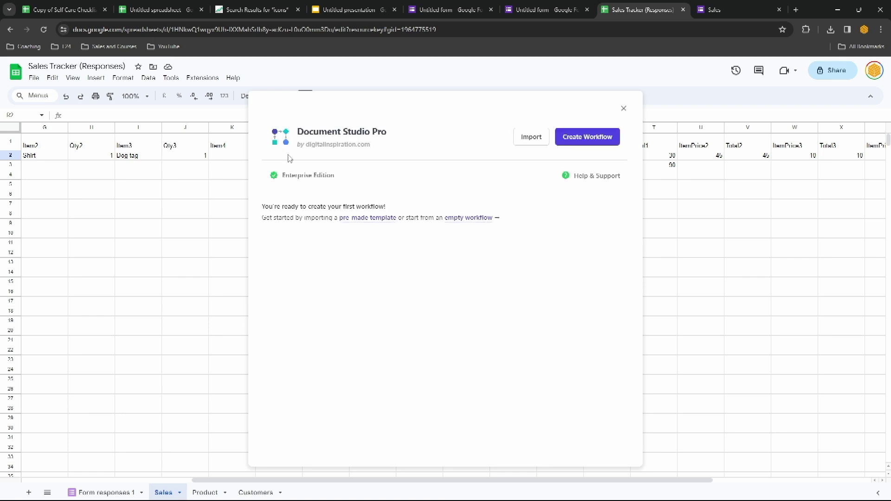
left_click(589, 138)
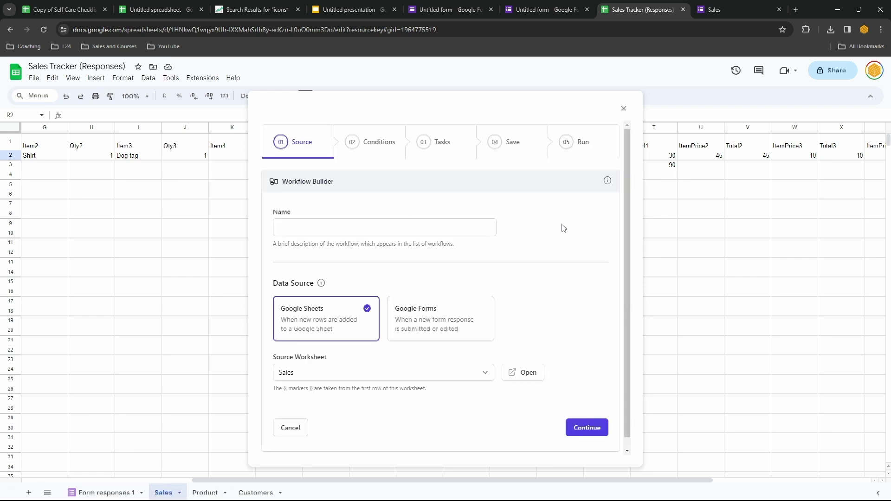
Step: Name the workflow 'Invoicing', keep the Sales sheet as source and process all rows
left_click(320, 229)
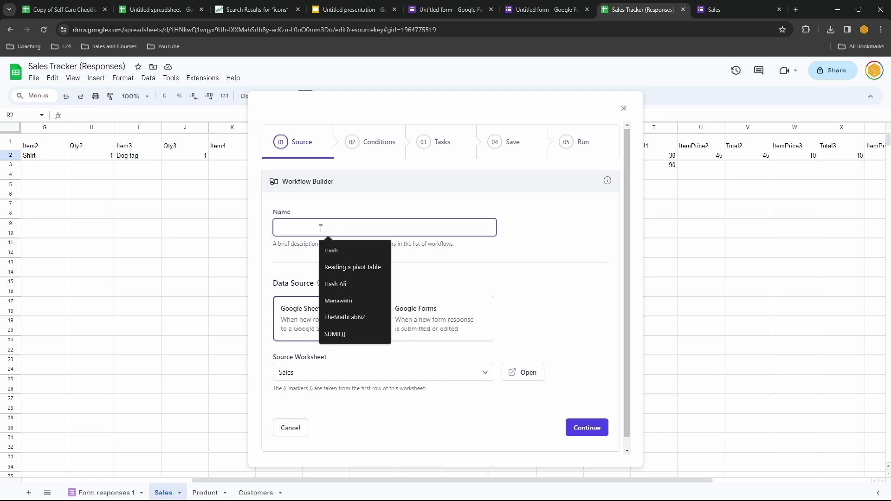
type("Invoicing")
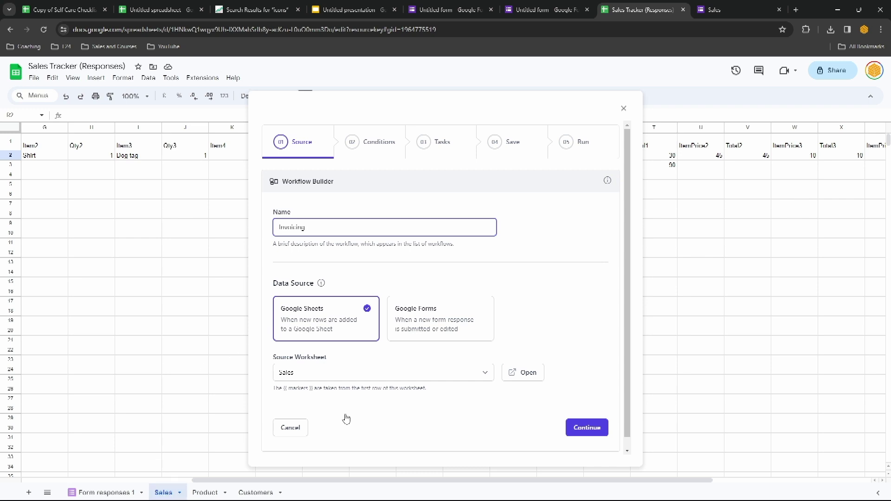
scroll(434, 395, "down", 1)
left_click(587, 415)
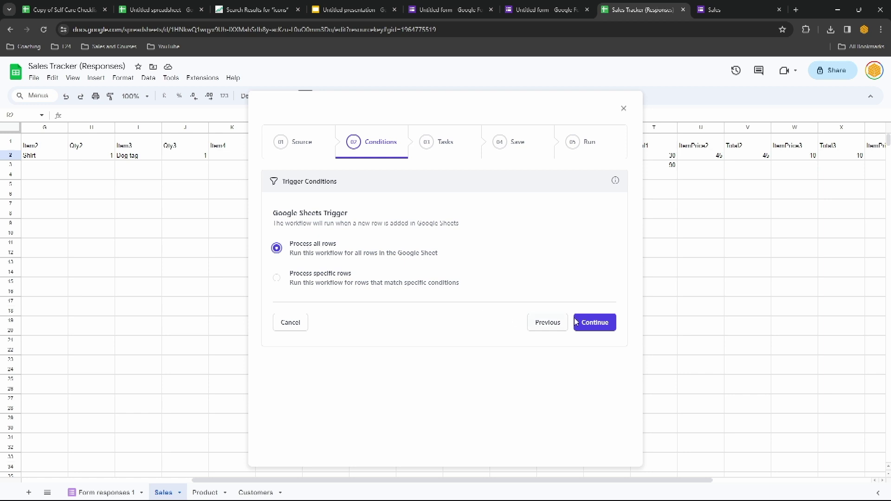
left_click(595, 324)
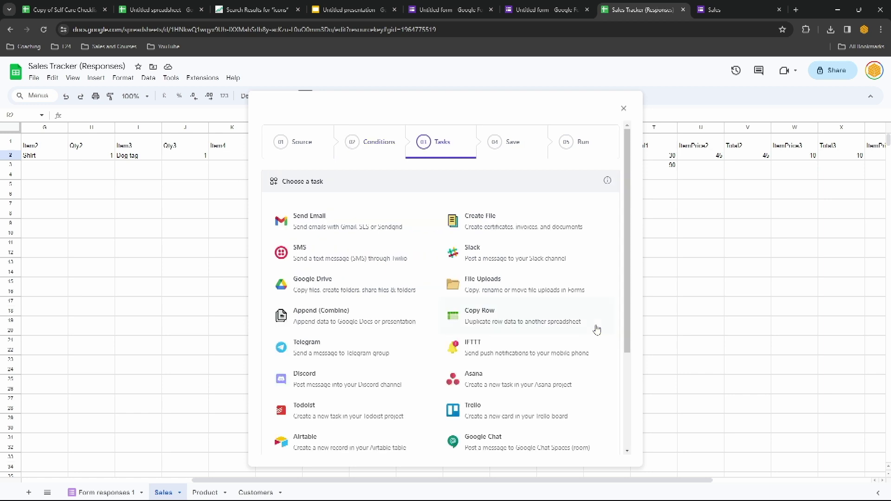
Step: Add a Create File task and rename the untitled Slides presentation to 'Invoices'
left_click(481, 221)
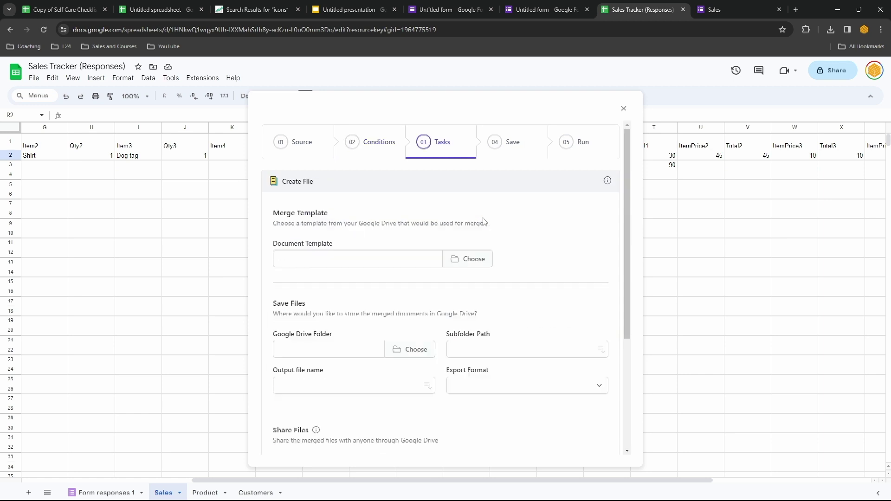
left_click(475, 264)
left_click(346, 10)
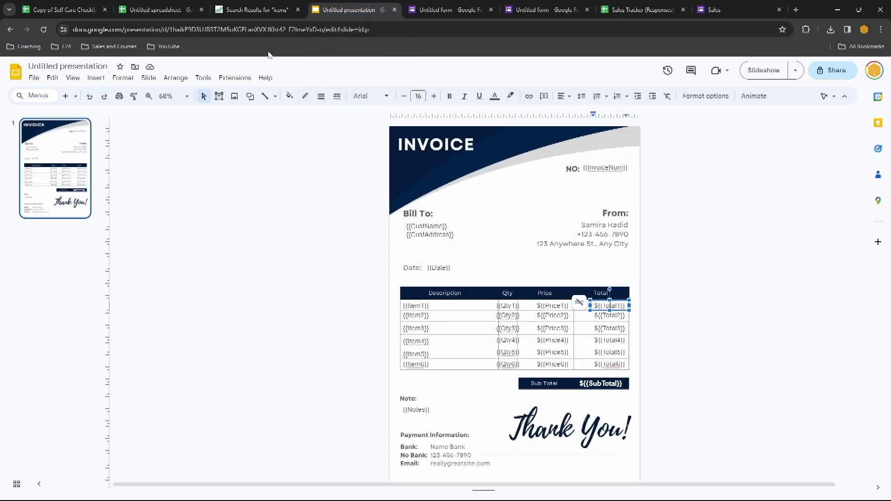
left_click(89, 66)
type("Invoice")
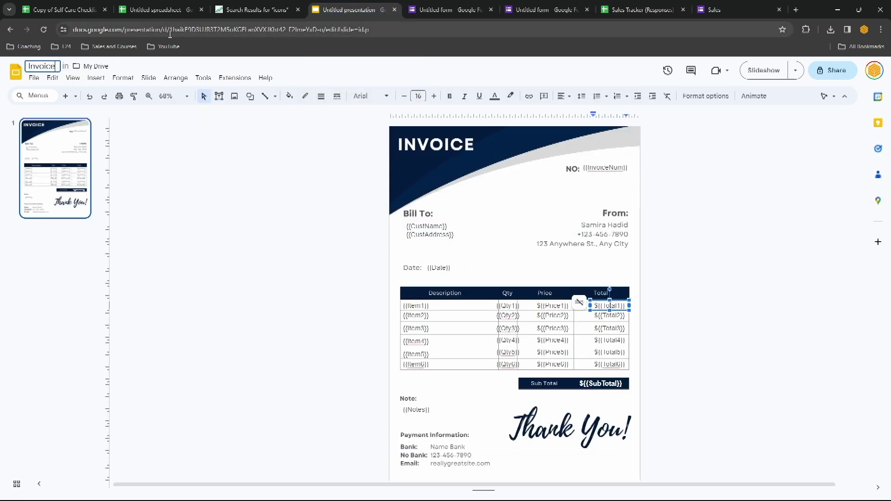
type("s")
key("Return")
Step: Select the Invoices presentation as the document template and start choosing the output Drive folder
left_click(641, 10)
left_click(338, 419)
left_click(477, 258)
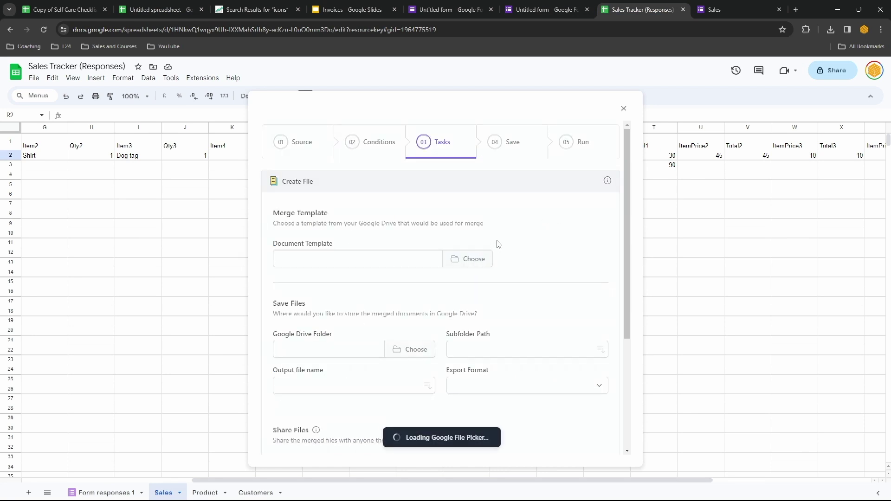
left_click(431, 149)
double_click(358, 223)
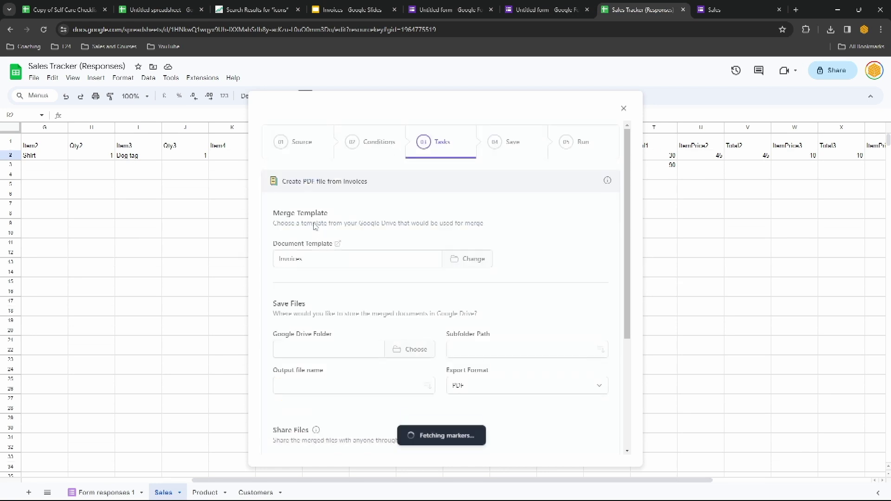
scroll(437, 207, "down", 3)
left_click(398, 211)
Step: Set Tech Talk 3 as the Drive folder for the generated PDFs
double_click(319, 223)
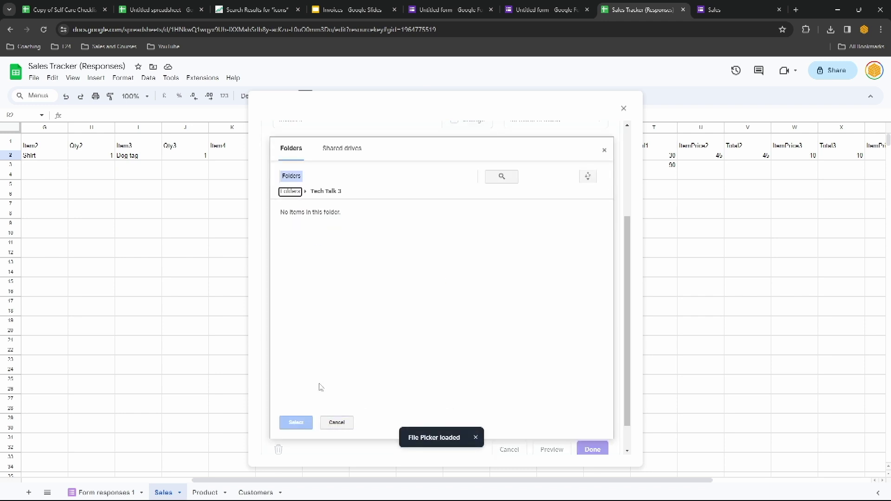
left_click(290, 191)
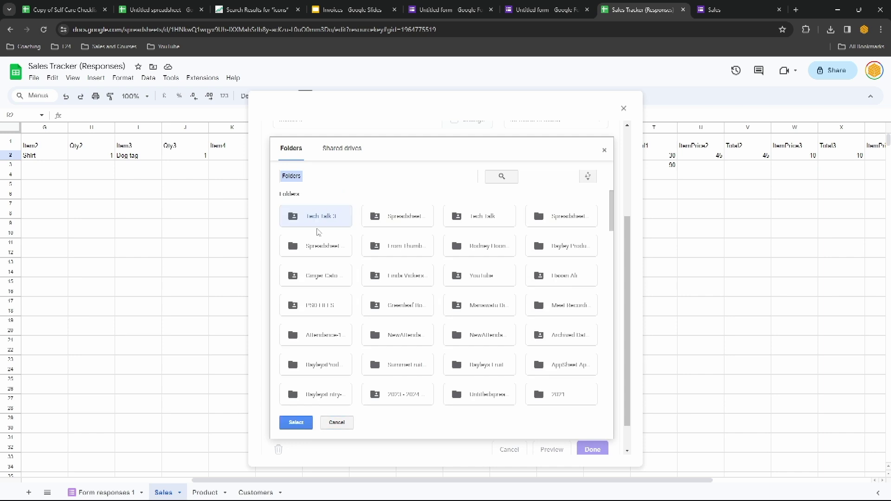
left_click(295, 422)
left_click(454, 206)
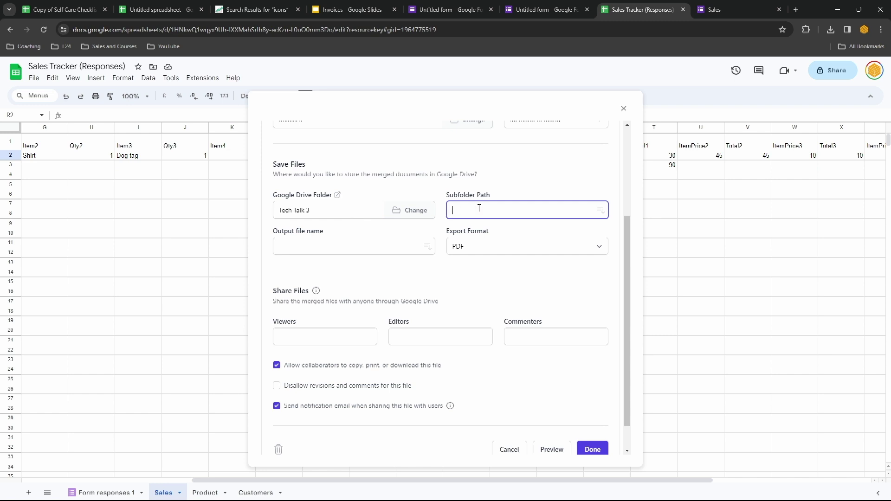
Step: Set the output file name to the {{InvoiceNo.}} and {{CustName}} tags
left_click(317, 243)
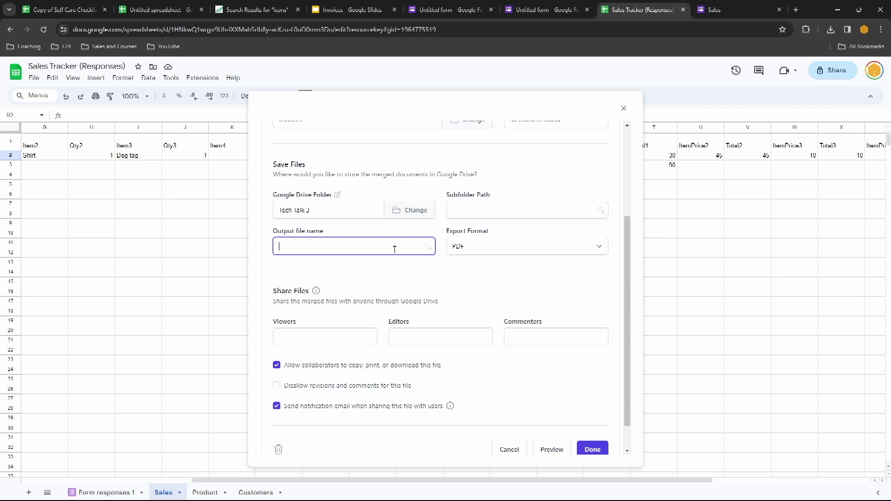
left_click(427, 247)
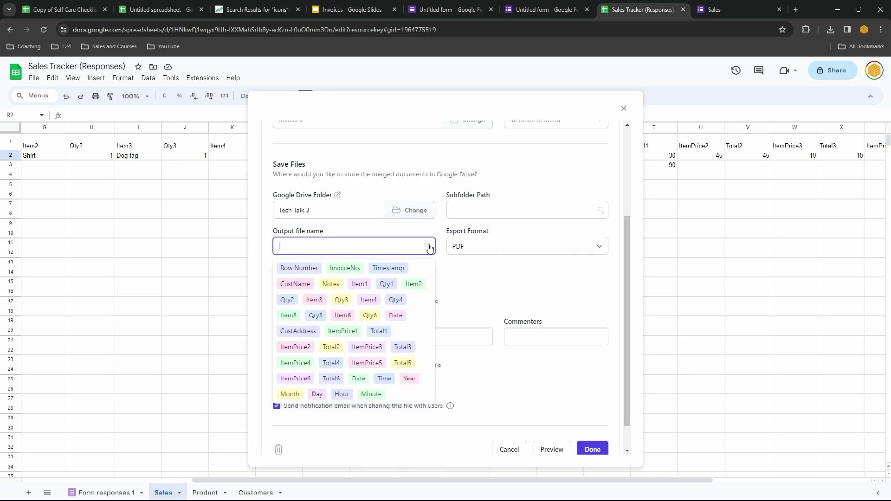
left_click(343, 267)
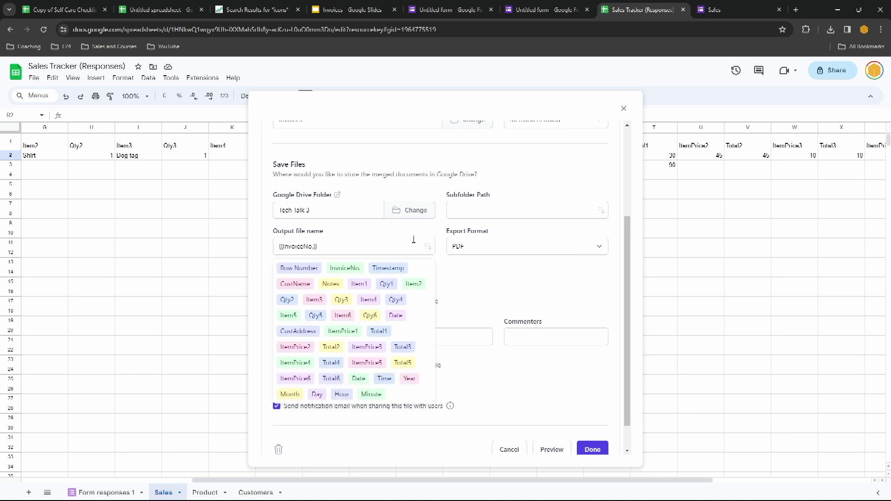
left_click(297, 284)
left_click(486, 280)
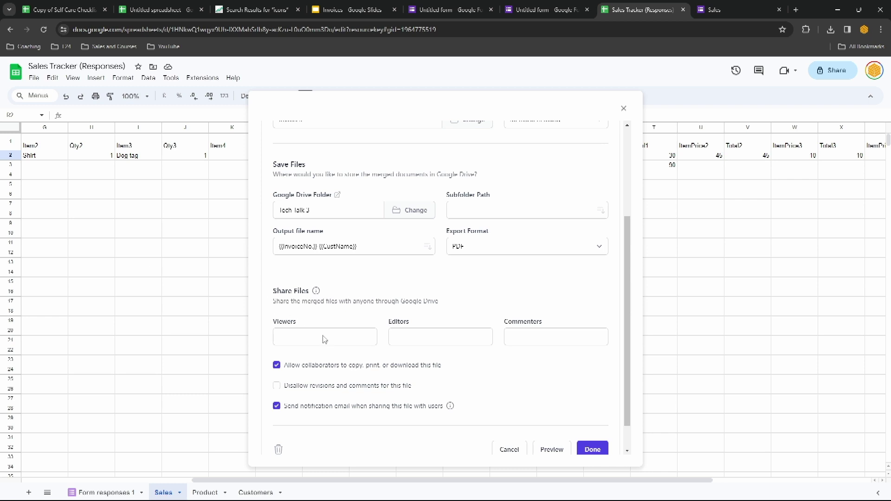
Step: Turn off notification emails and save the Create PDF task
left_click(256, 494)
left_click(290, 404)
scroll(306, 377, "down", 1)
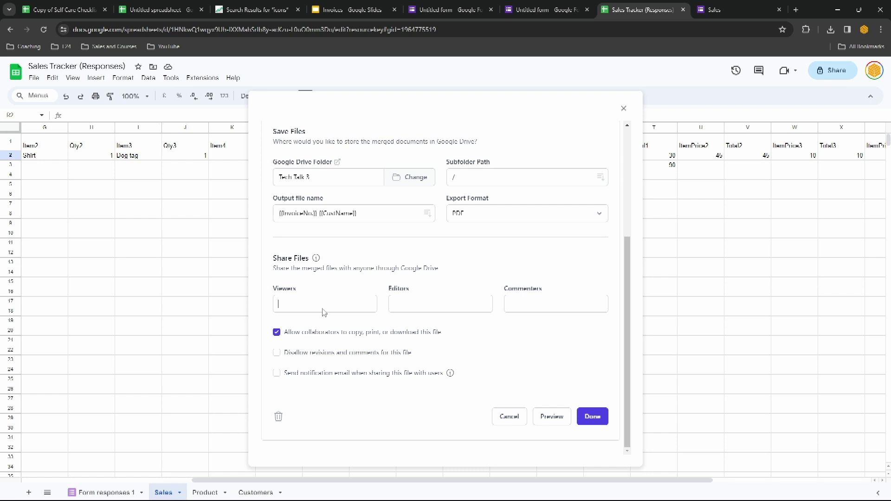
left_click(591, 417)
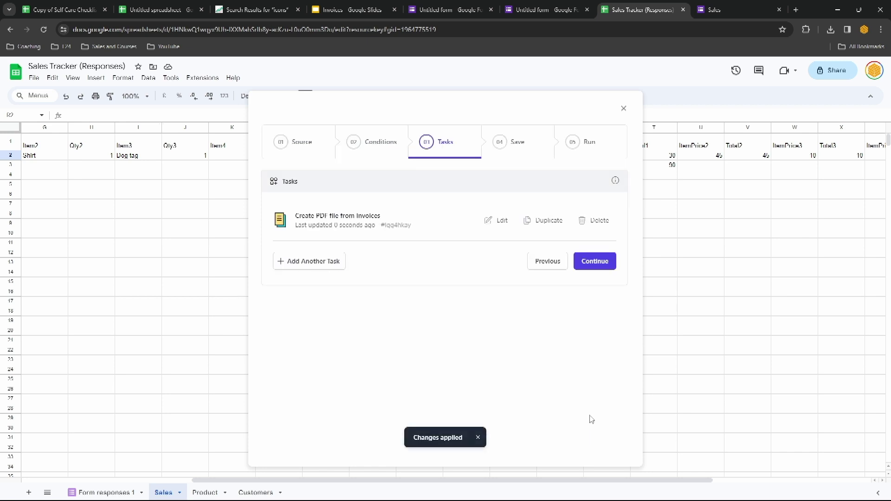
Step: Save the Invoicing workflow and run it on the two queued Sales rows
left_click(295, 261)
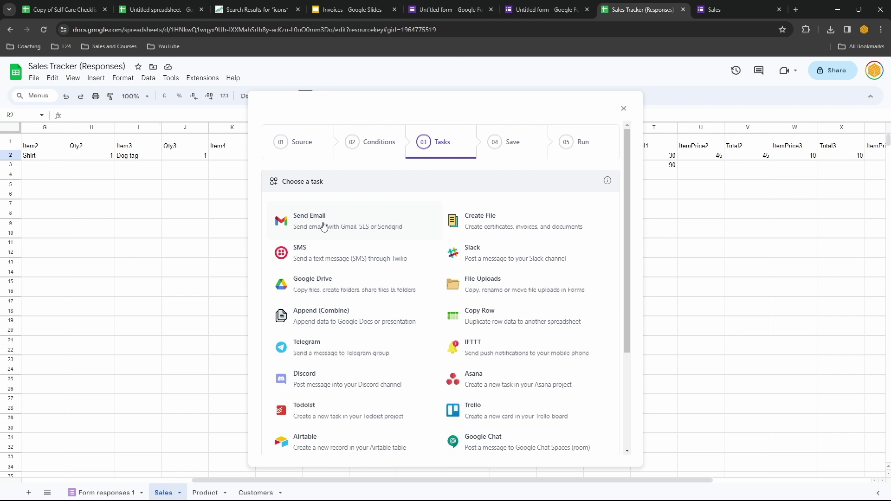
scroll(418, 309, "down", 3)
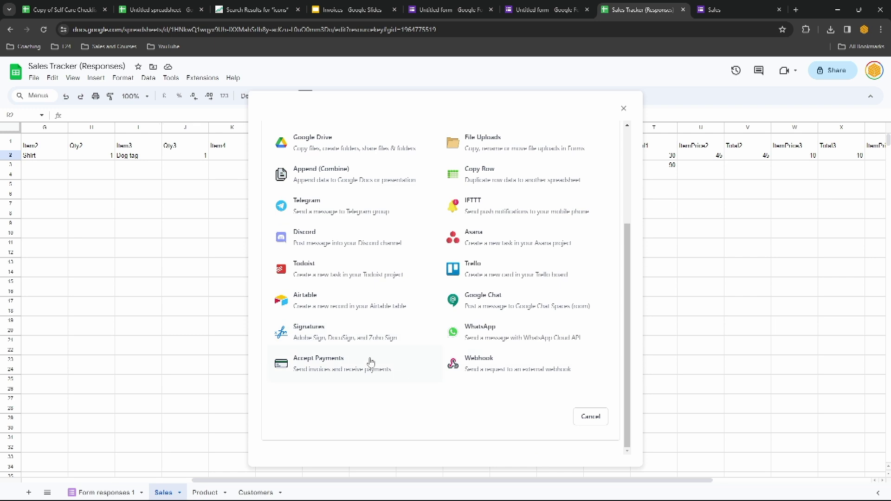
scroll(372, 361, "up", 5)
left_click(518, 143)
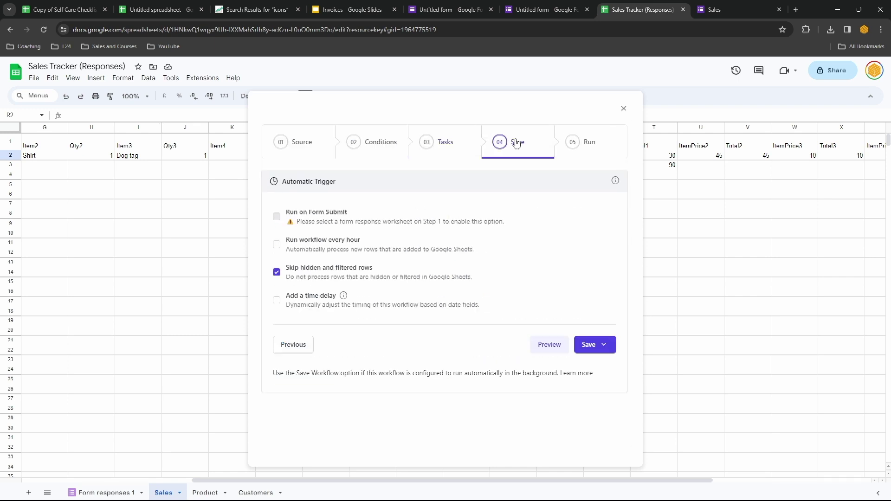
left_click(603, 351)
left_click(573, 386)
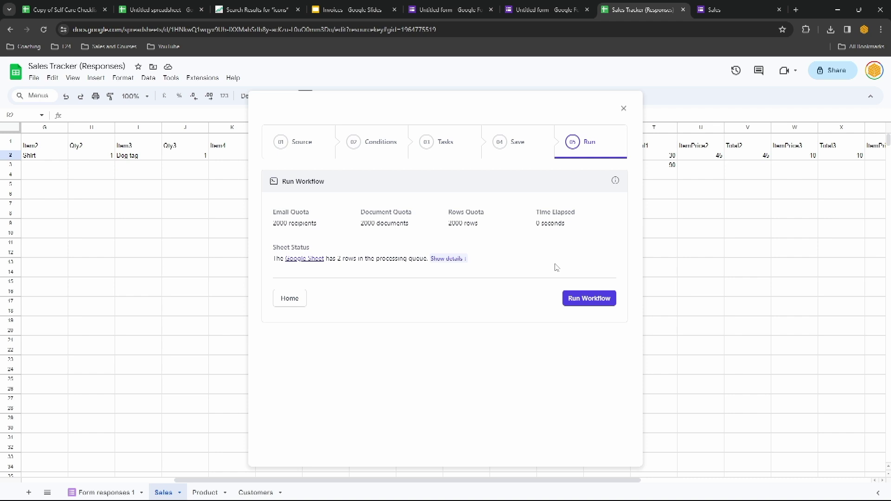
left_click(446, 259)
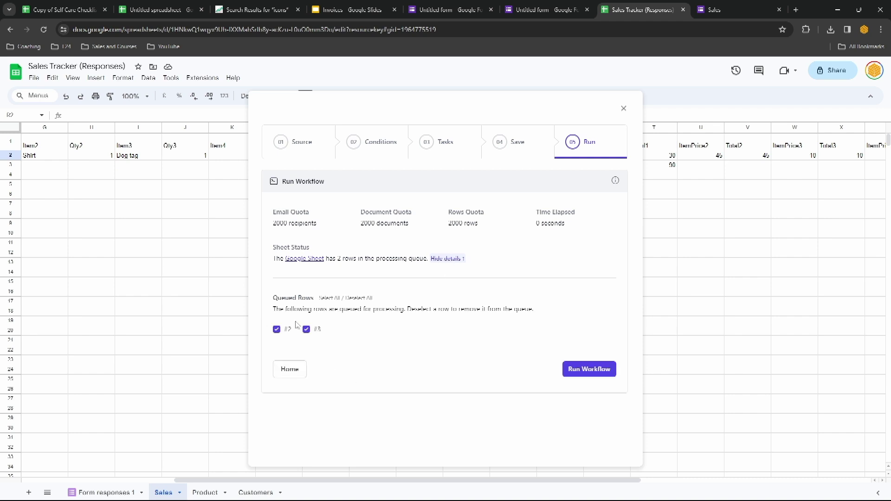
left_click(597, 367)
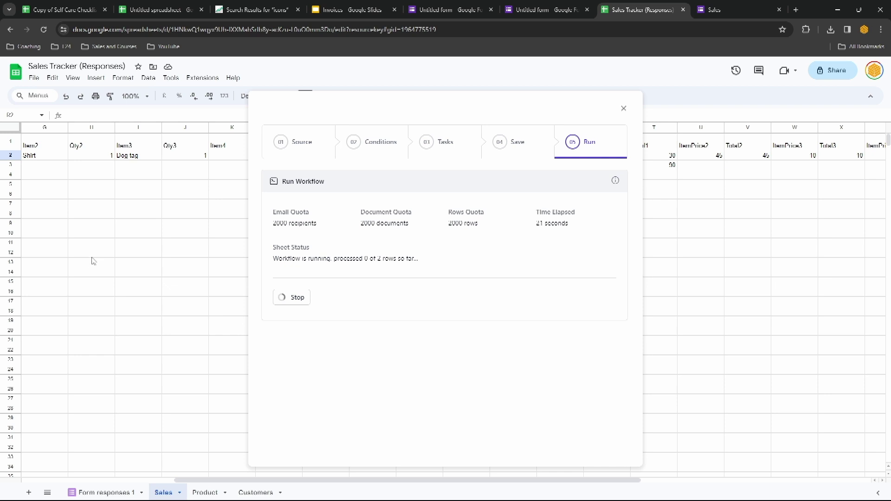
Step: Close the workflow window and open the first generated invoice PDF from its AE2 link
left_click(623, 109)
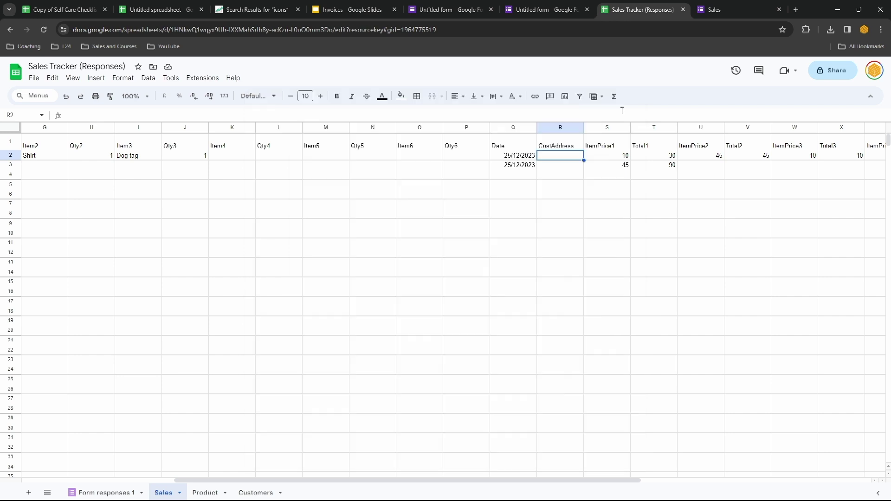
scroll(512, 243, "right", 5)
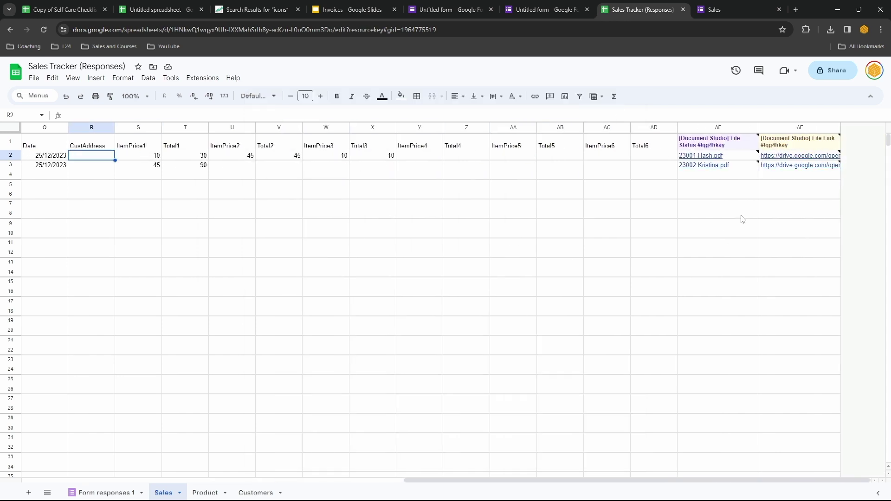
left_click(709, 160)
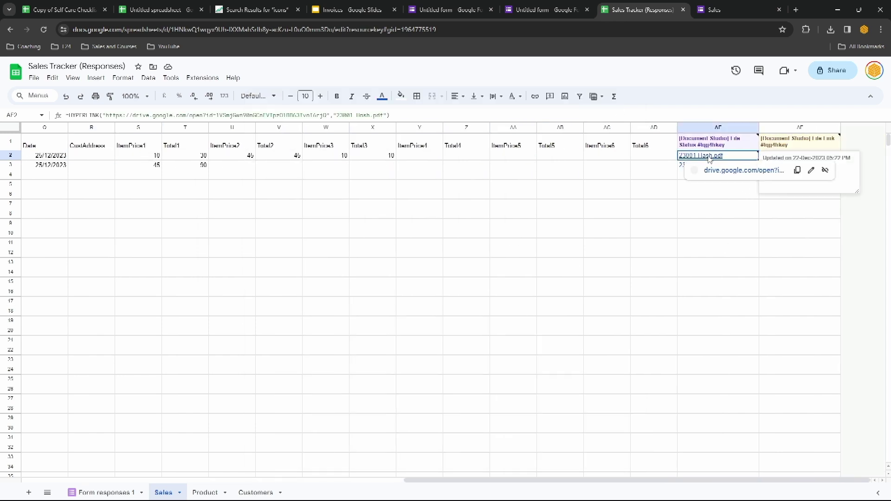
left_click(714, 223)
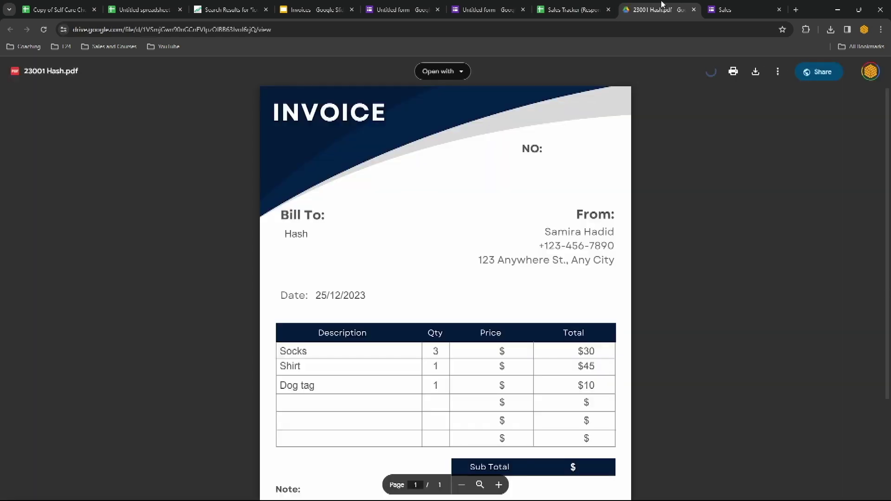
Step: Check invoice 23001's Bill To customer, item quantities, prices and totals
double_click(295, 235)
scroll(411, 254, "down", 1)
left_click(302, 306)
left_click_drag(301, 344, 437, 340)
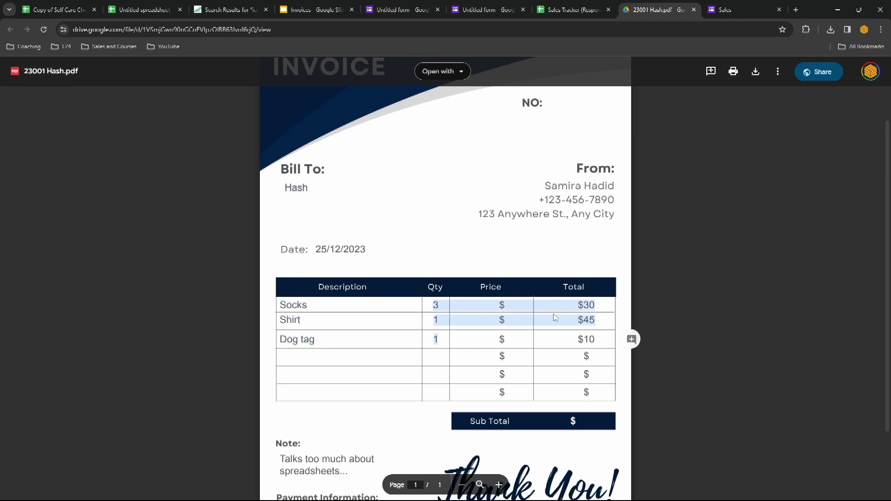
left_click(564, 331)
left_click_drag(511, 306, 514, 340)
left_click(503, 310)
scroll(328, 254, "down", 2)
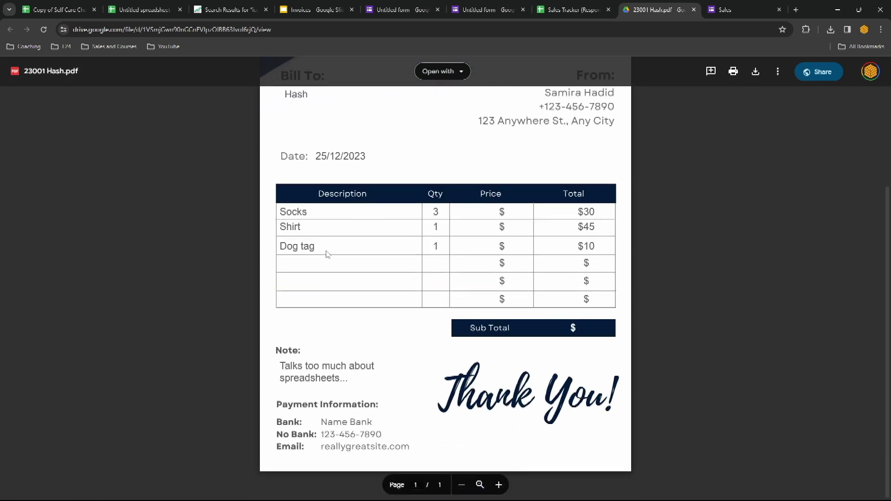
left_click_drag(279, 364, 383, 389)
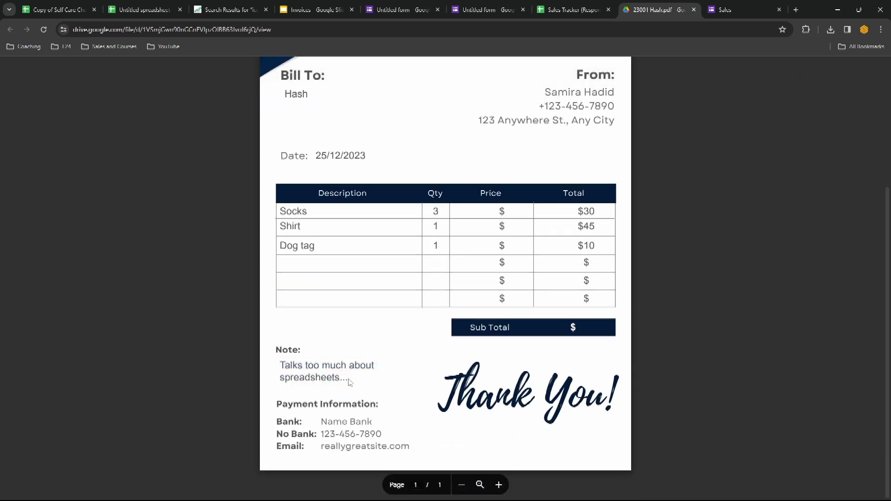
scroll(390, 339, "up", 3)
scroll(390, 339, "up", 1)
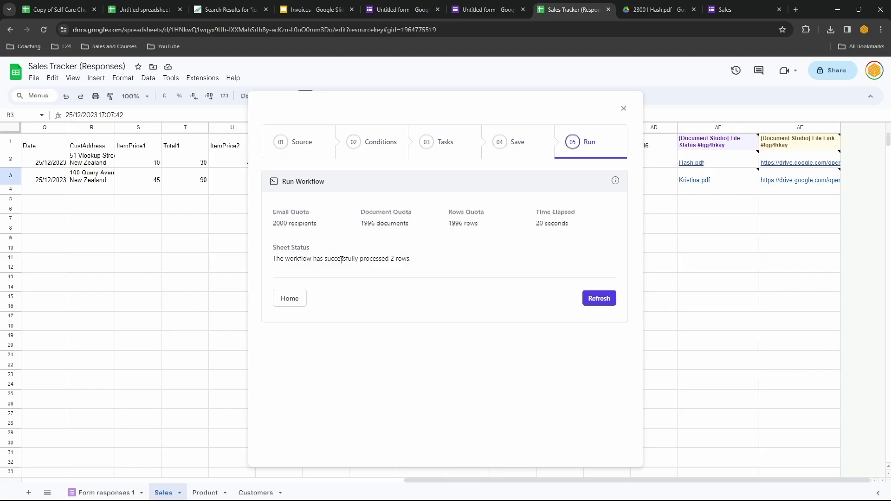
Step: Close the workflow window, open invoice 23002 and check its number, customer, address and date
left_click(624, 108)
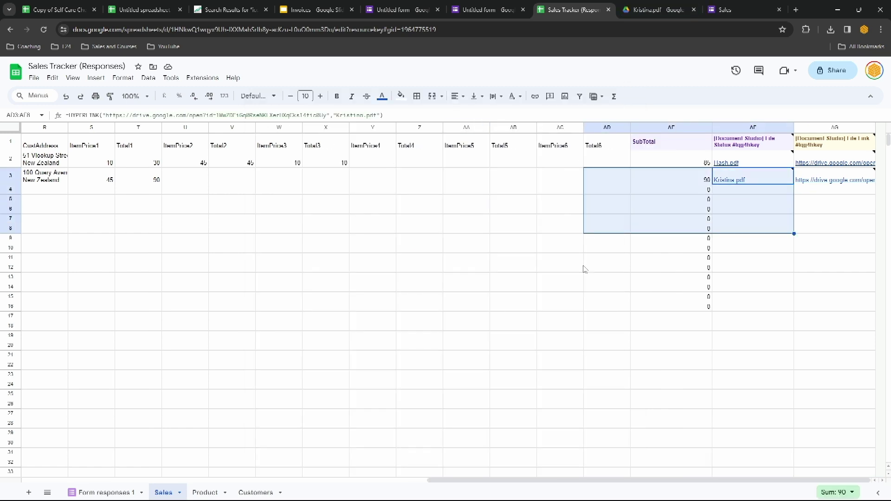
left_click(671, 6)
double_click(559, 148)
left_click_drag(284, 235, 344, 263)
left_click_drag(315, 296, 366, 297)
left_click(474, 297)
scroll(474, 297, "down", 3)
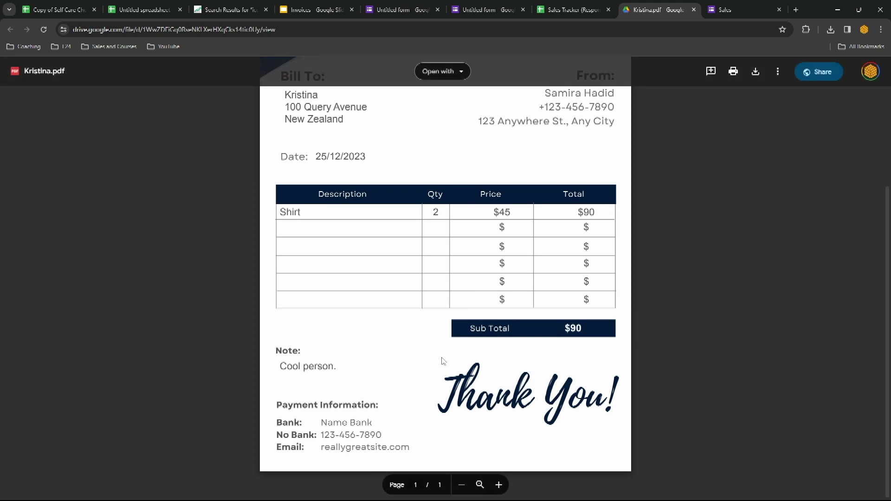
Step: Review invoice 23002's Bill To address, then return to the Sales Tracker (Responses) spreadsheet
scroll(443, 361, "up", 3)
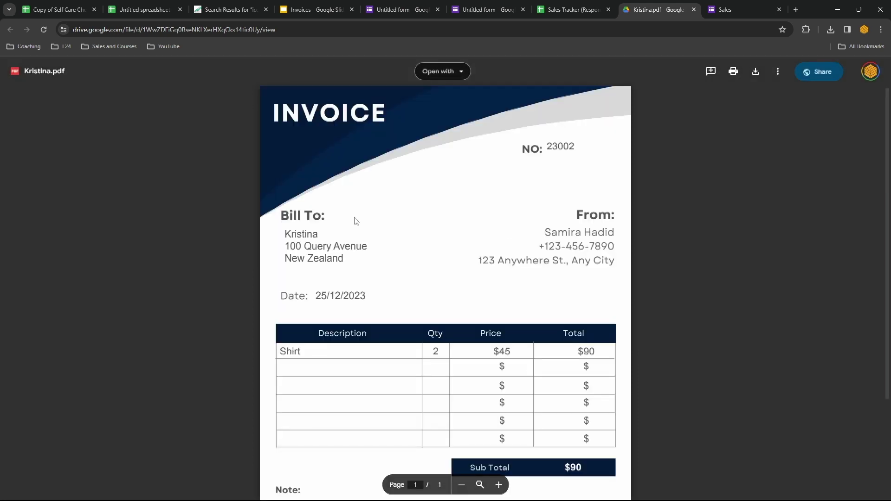
left_click_drag(311, 245, 631, 255)
left_click(397, 285)
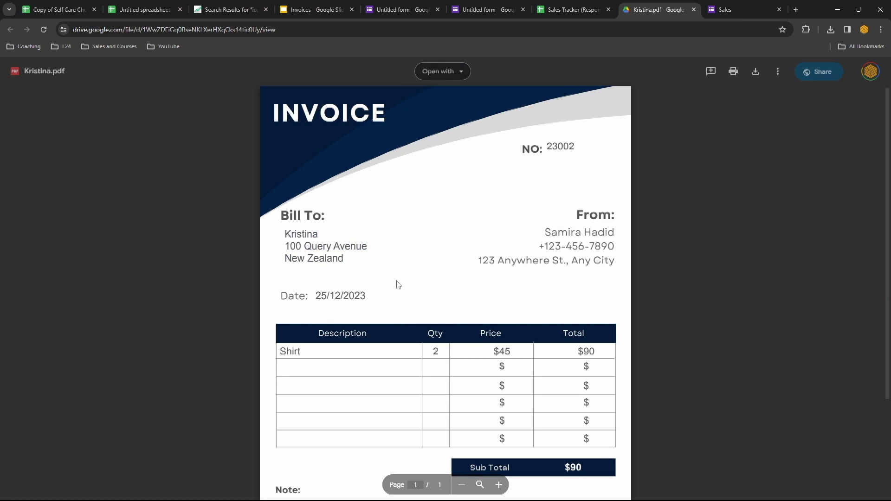
left_click(599, 8)
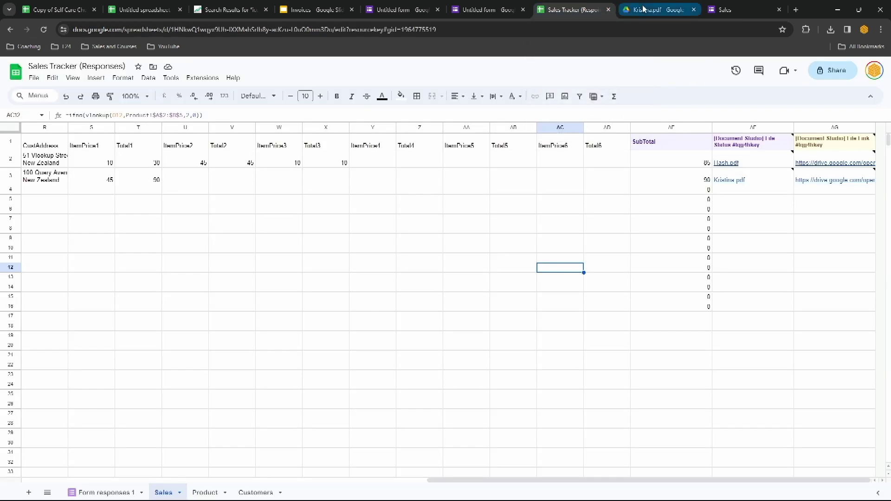
mouse_move(643, 6)
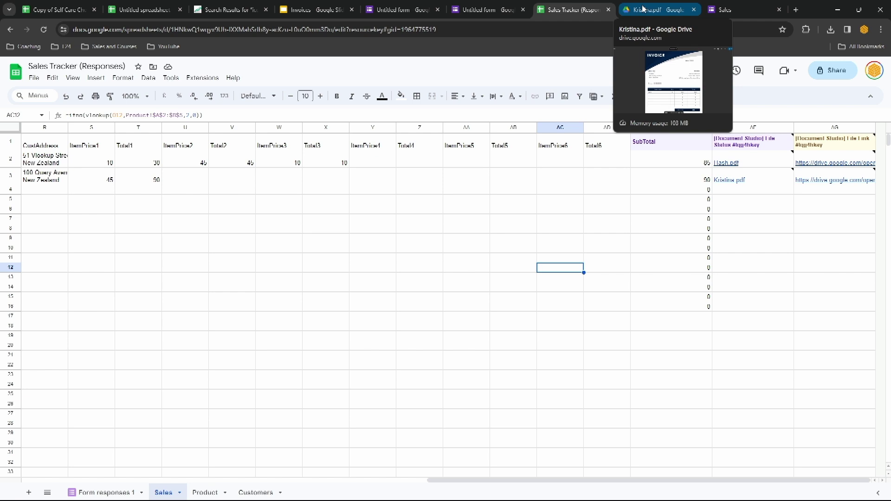